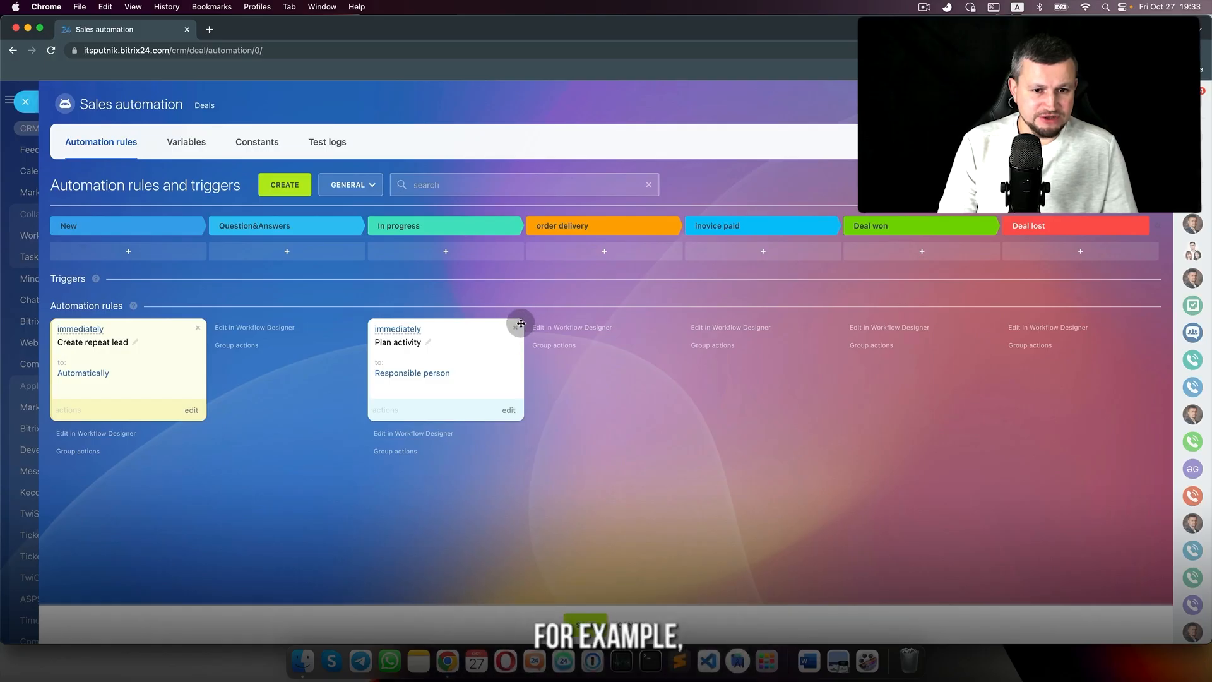
Step: Delete the Plan activity automation rule from the In progress stage
click(516, 326)
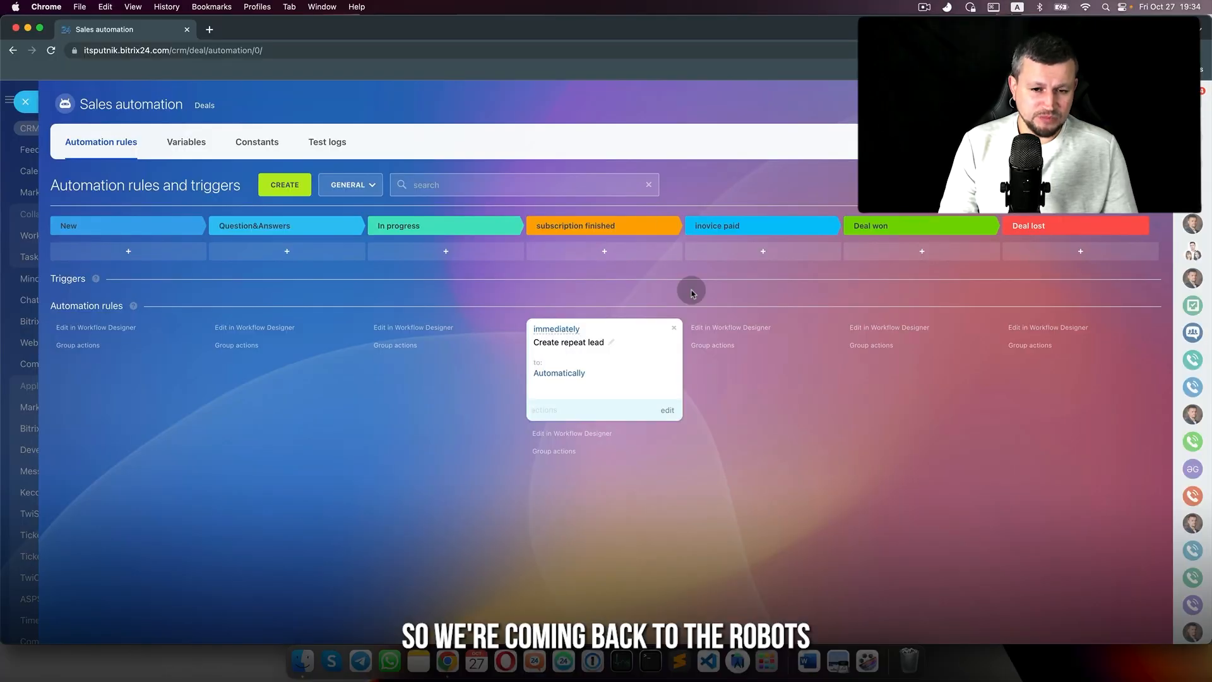
Step: Open the Create repeat lead rule of the subscription finished stage, keeping its execution In parallel and its time Immediately
click(667, 411)
click(505, 281)
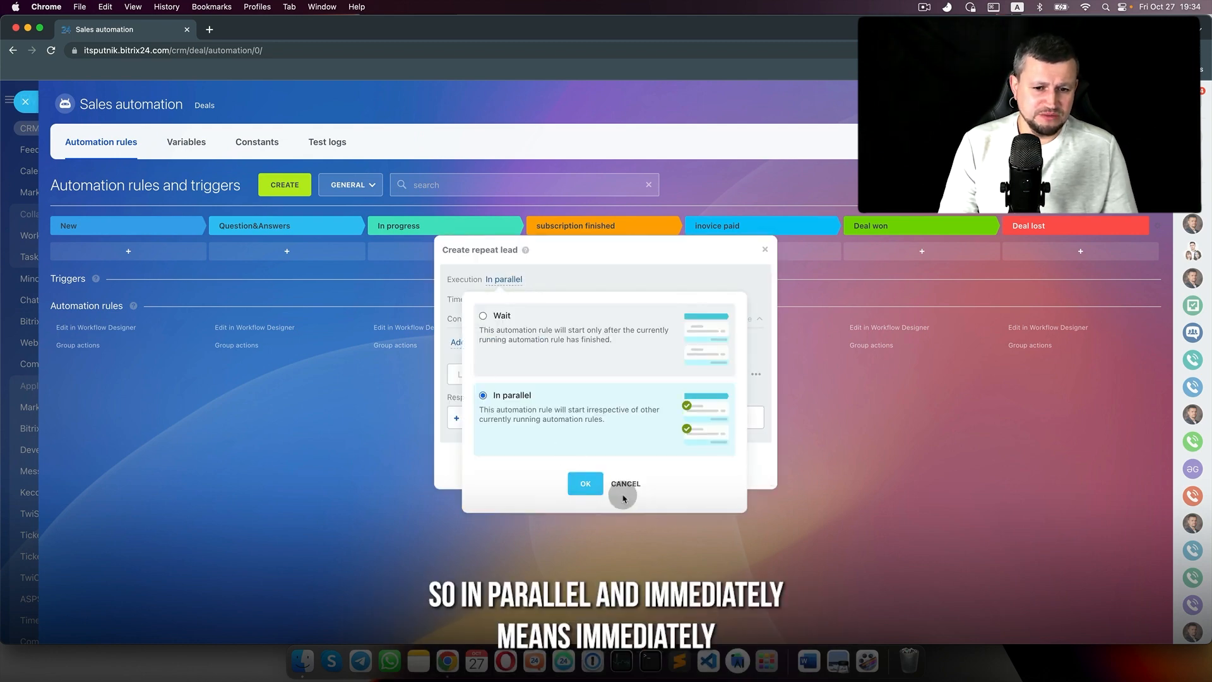
click(585, 484)
click(499, 298)
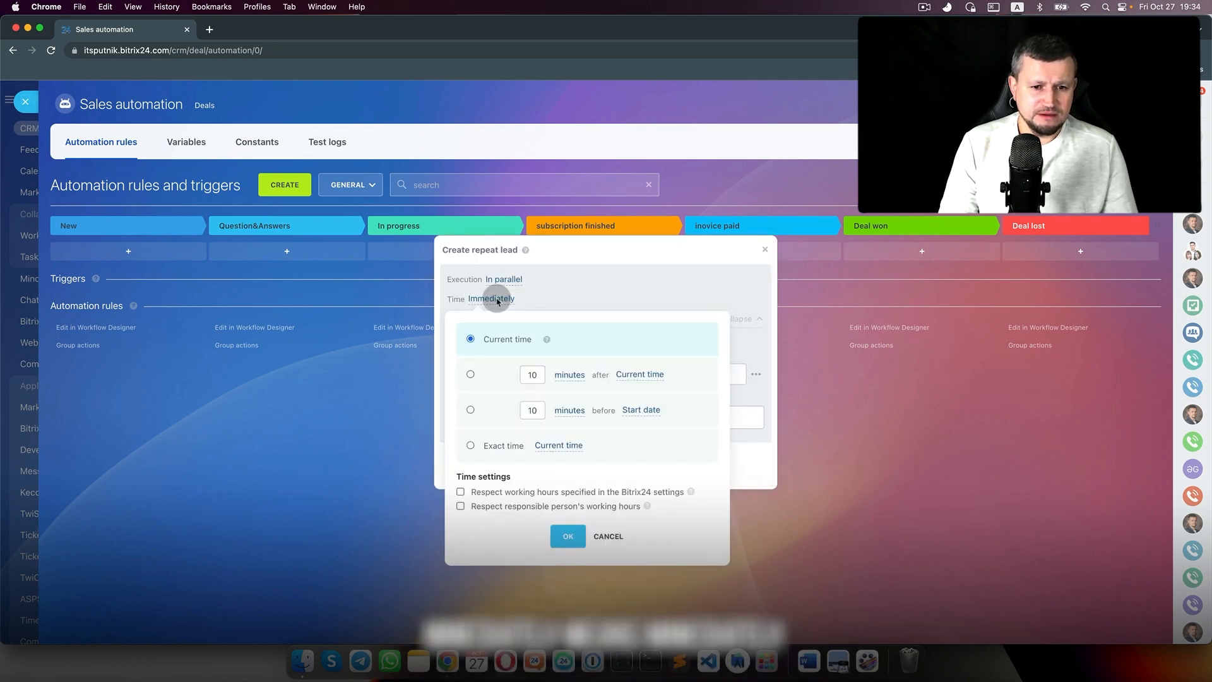
click(607, 534)
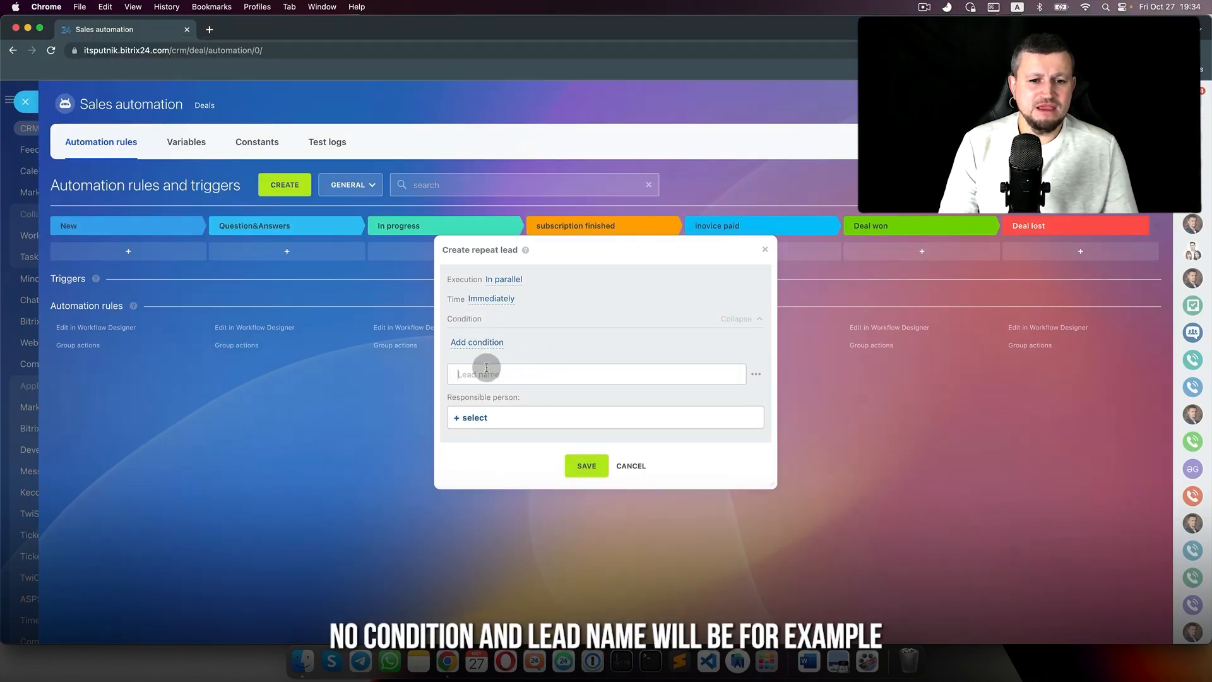
Step: Build the lead name from the deal's Name and Last modified on (server time) fields, and open the responsible person selection
click(756, 374)
click(821, 444)
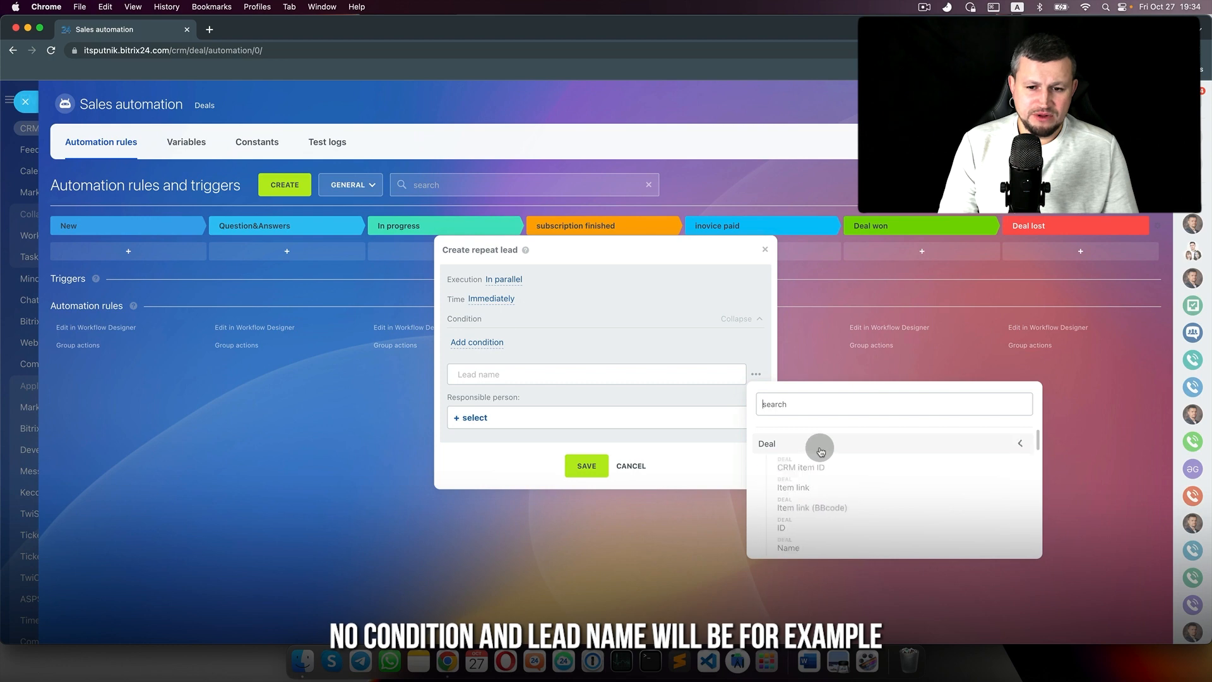
click(788, 548)
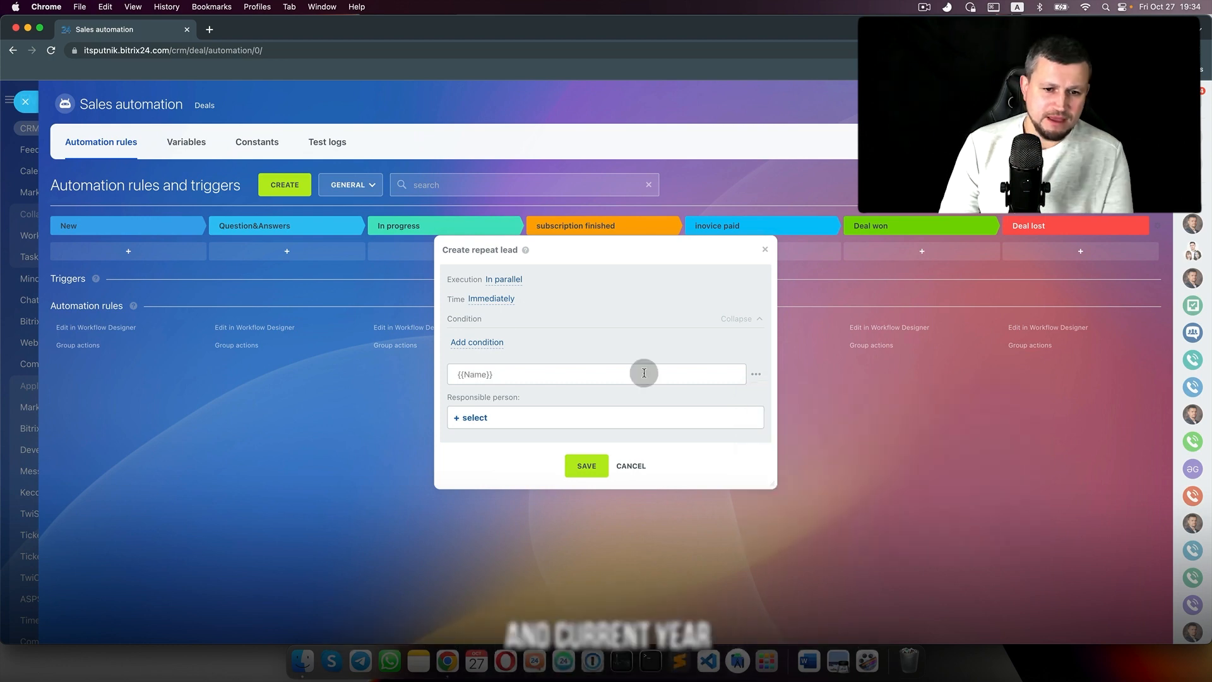
click(756, 374)
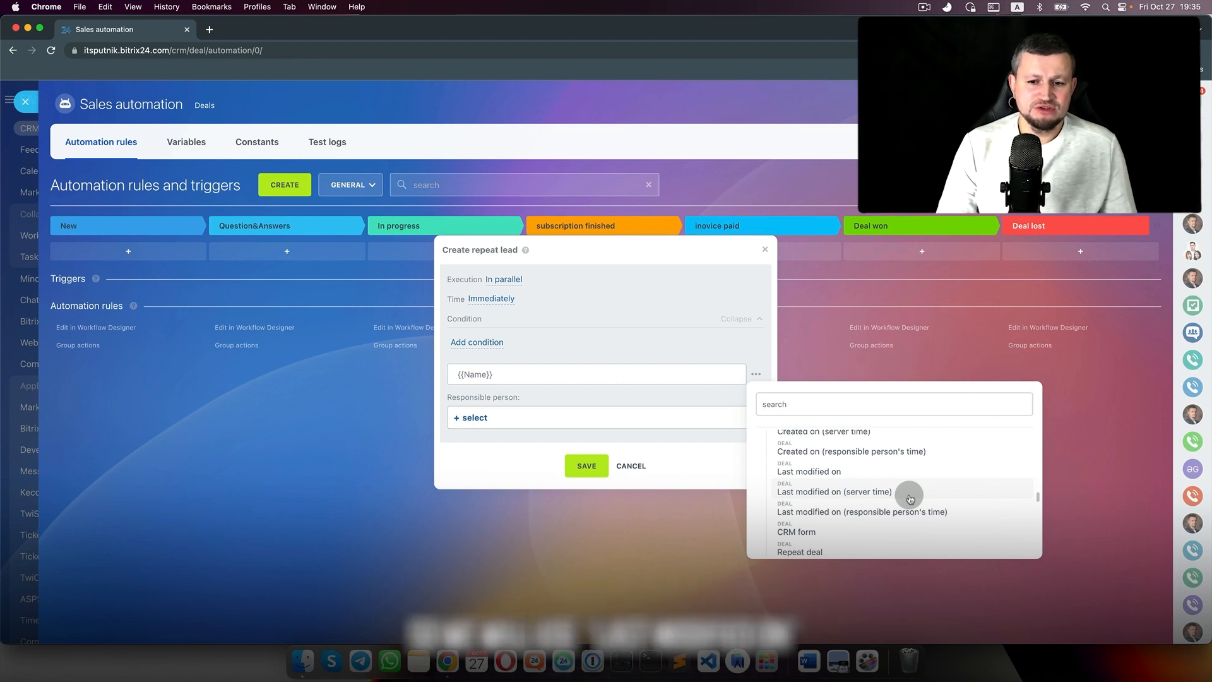
click(866, 500)
click(474, 418)
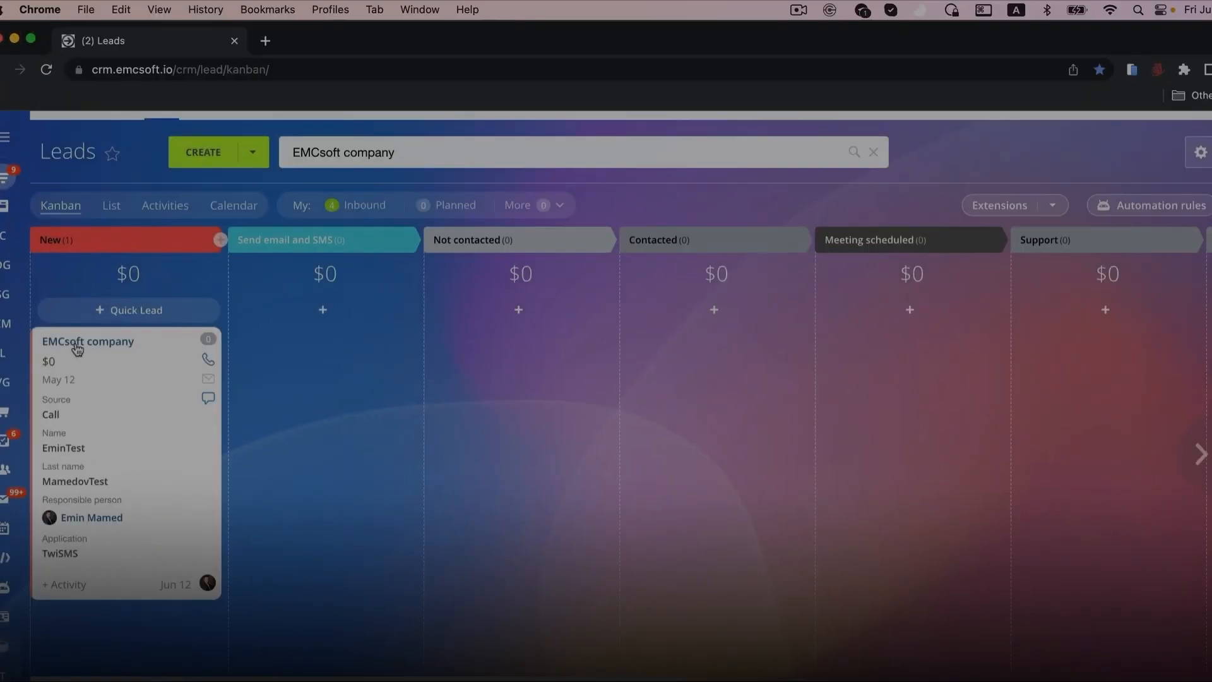
Step: Open the EMCsoft company lead and send it an SMS greeting the contact and saying "Waiting in our office"
click(75, 341)
click(858, 276)
click(1175, 312)
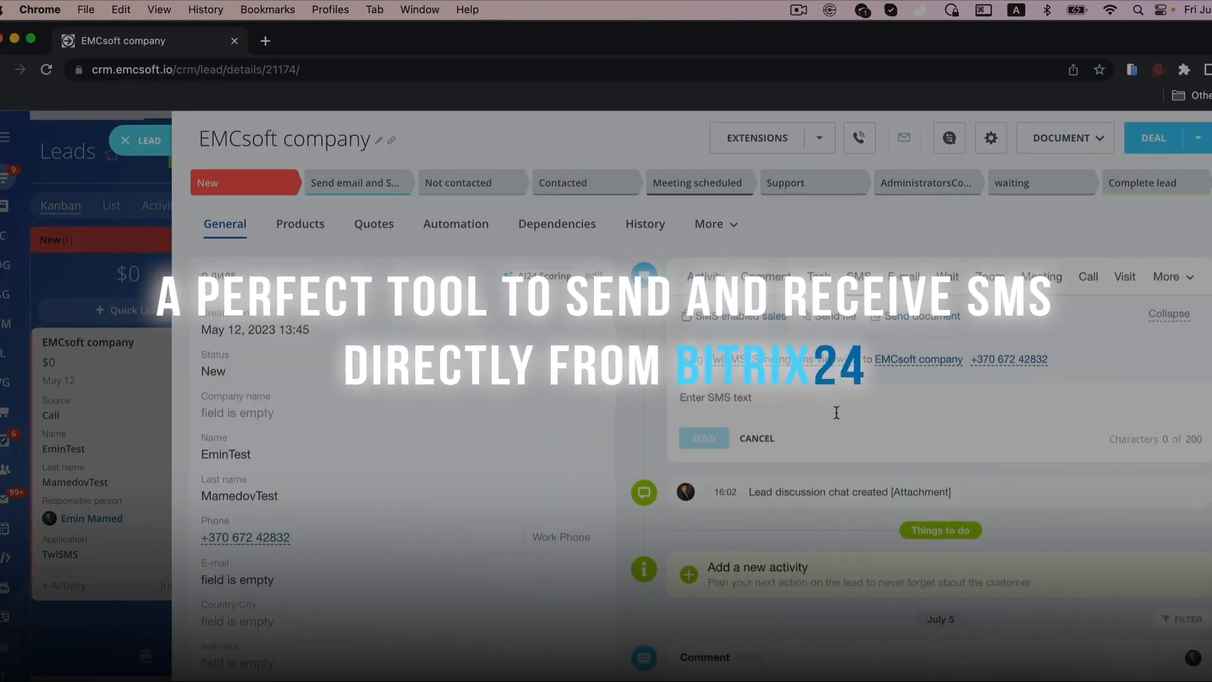
click(835, 414)
text(Hello Emin! Waiting in our office)
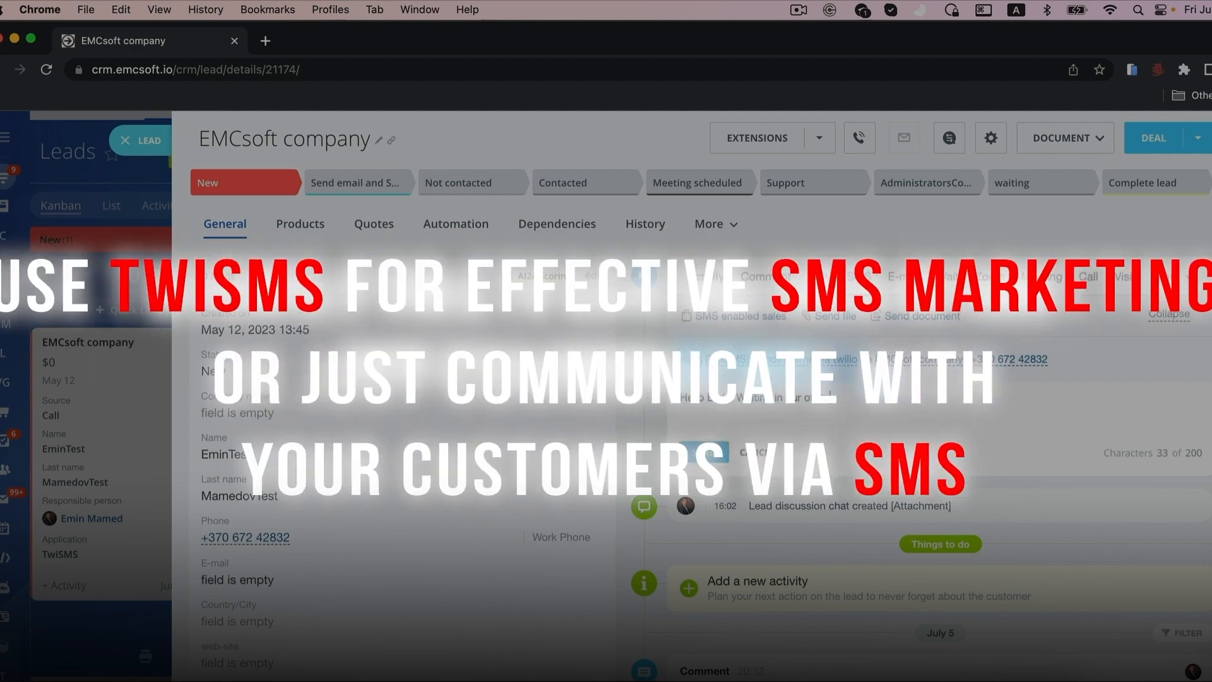
click(701, 452)
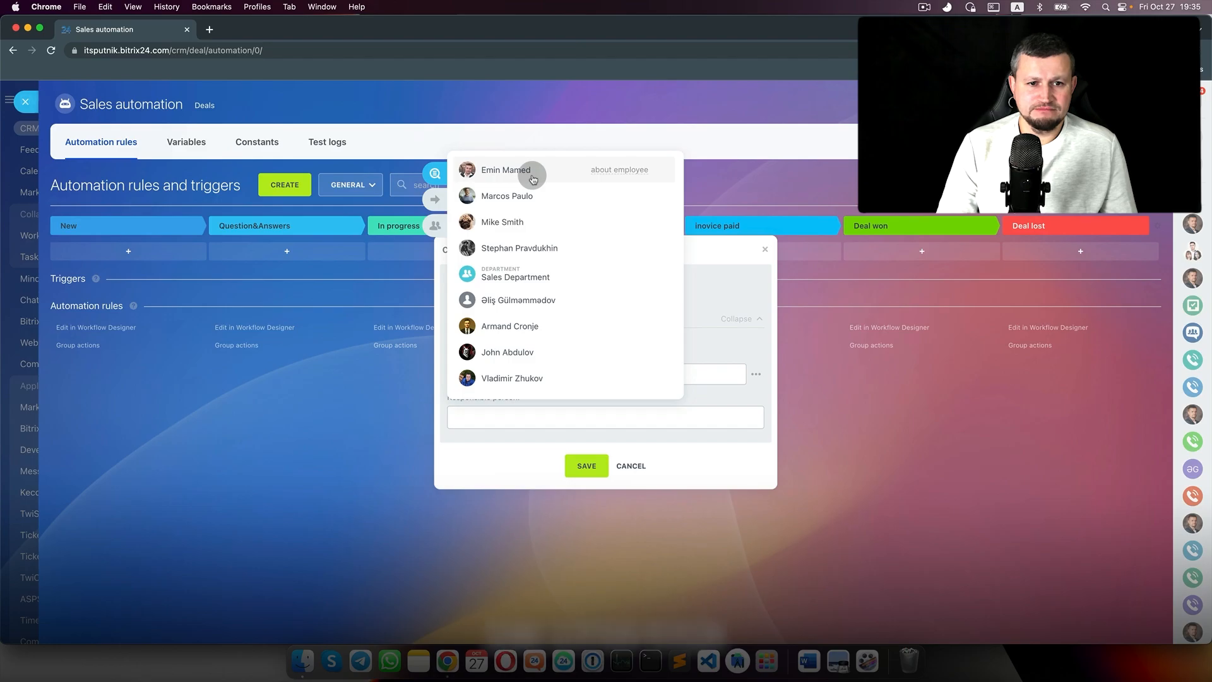
Step: Assign an employee as the repeat lead's responsible person and save the rule
click(533, 177)
click(585, 471)
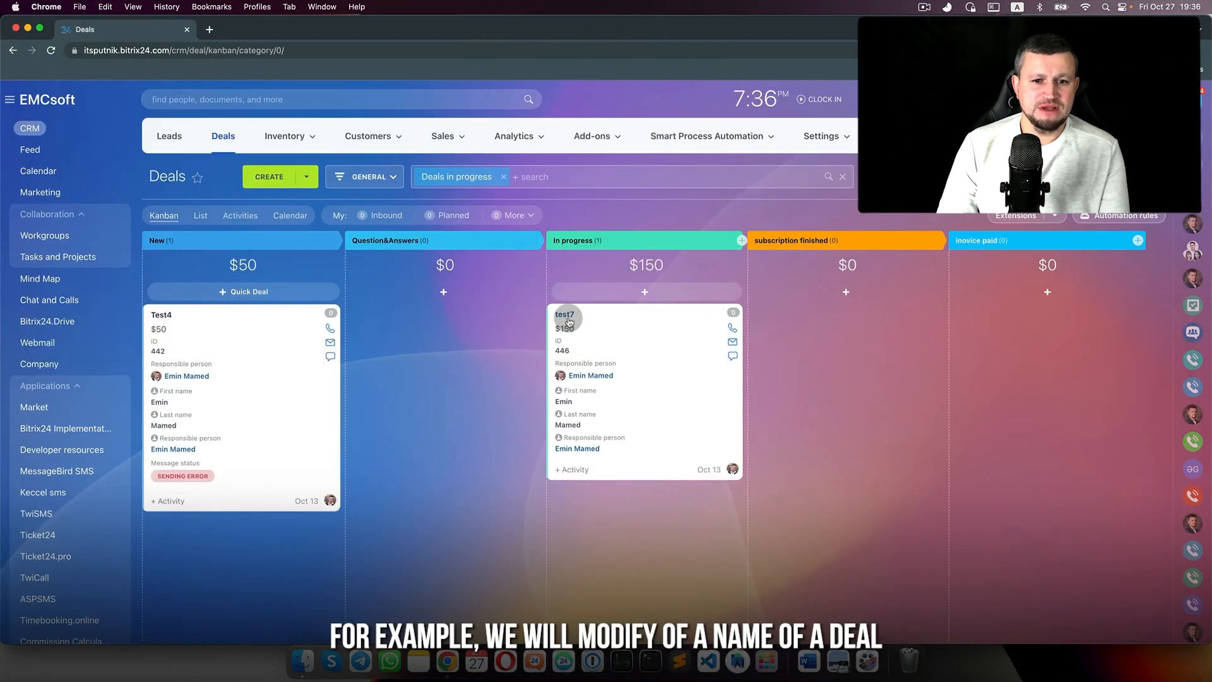
Step: Rename the test7 deal to "Annual server maintenance" and move it to the subscription finished stage
click(569, 320)
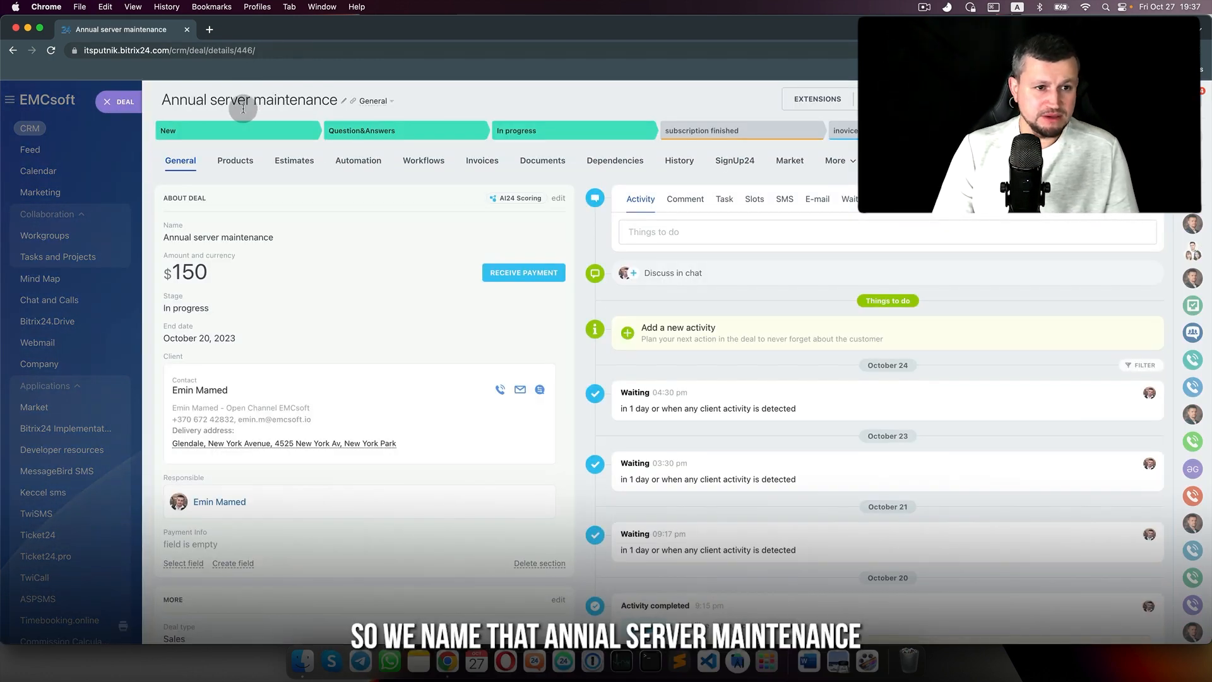
click(117, 102)
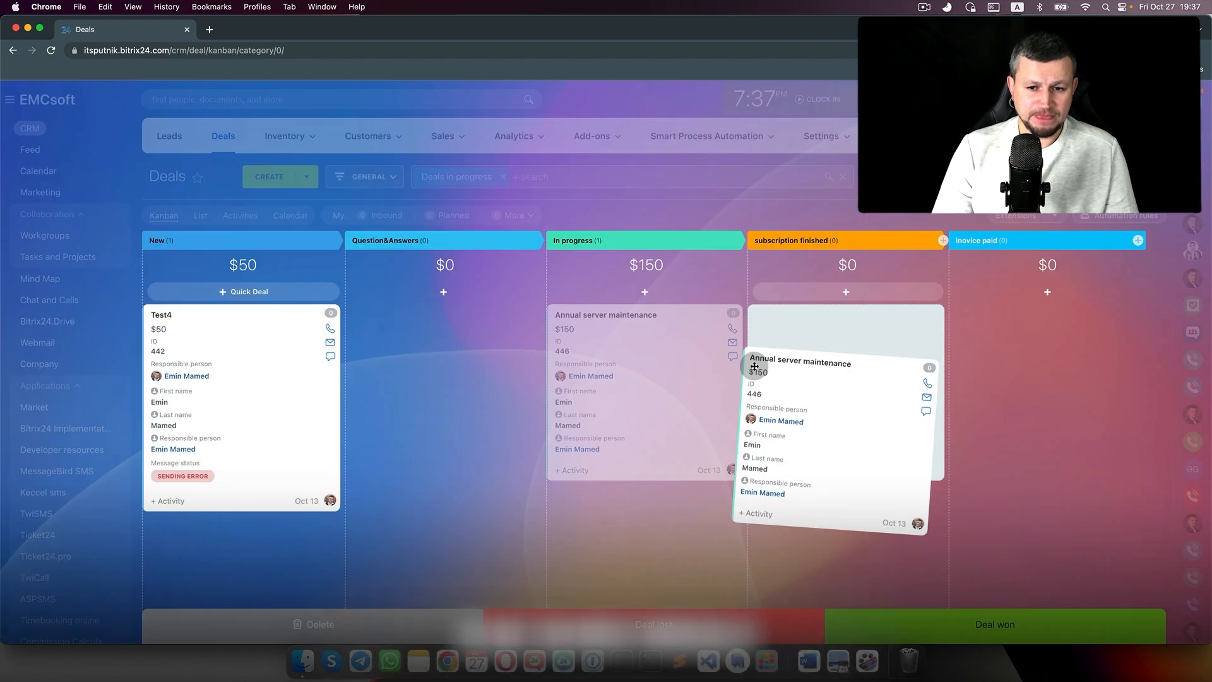
drag(753, 359, 761, 365)
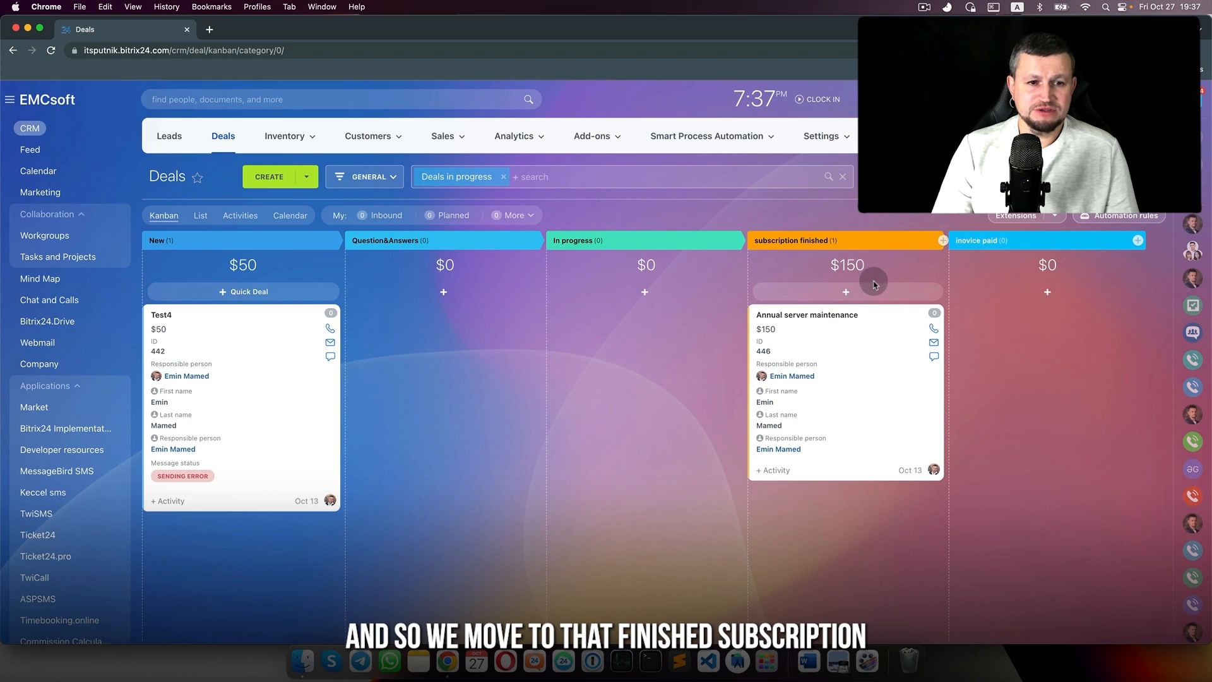
Step: Open the Leads board in a new browser tab and inspect the repeat lead generated from the Annual server maintenance deal
right_click(179, 142)
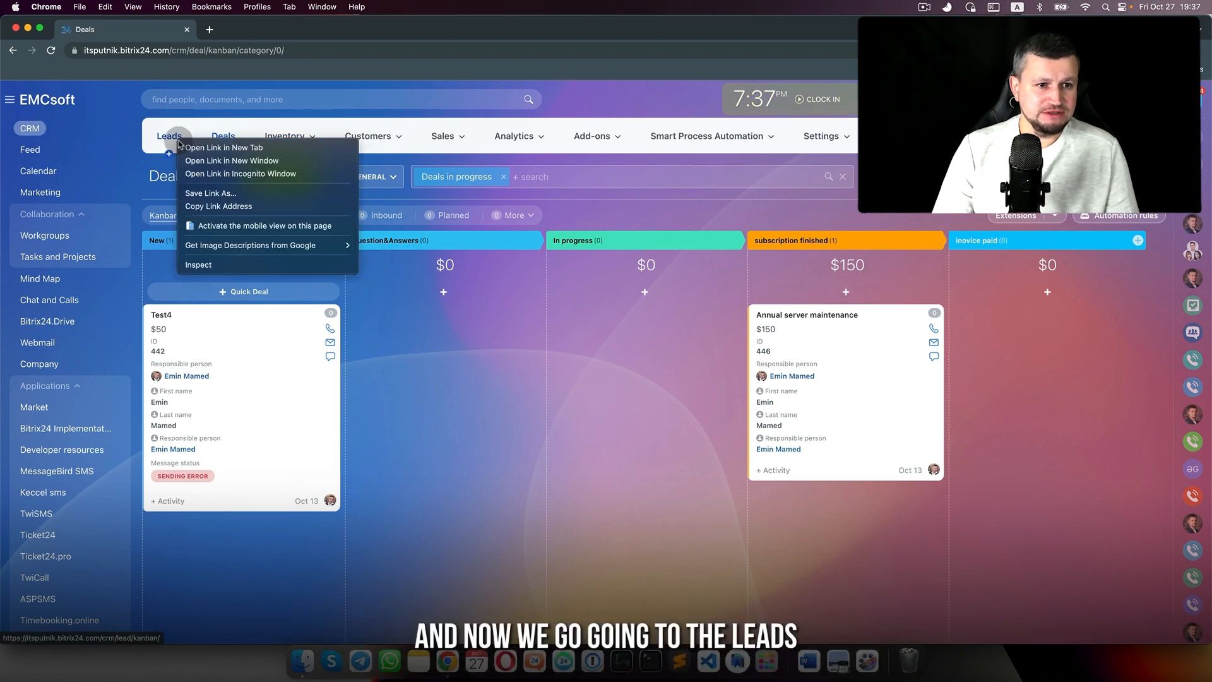
click(215, 148)
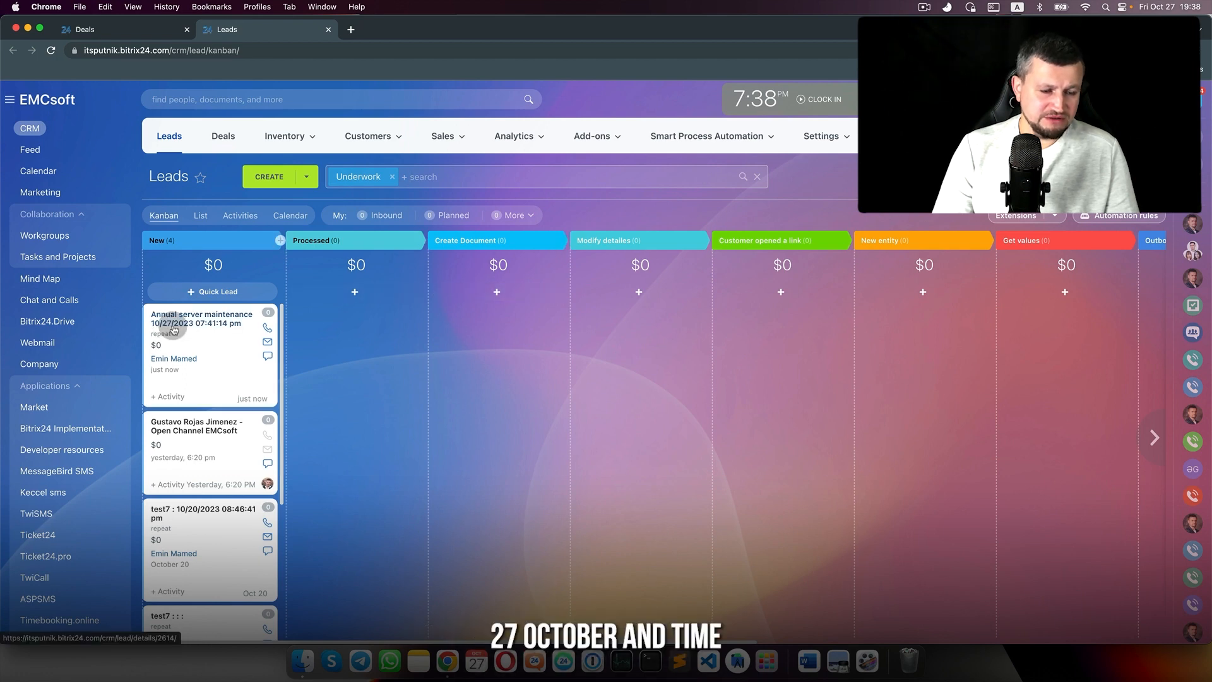
click(246, 318)
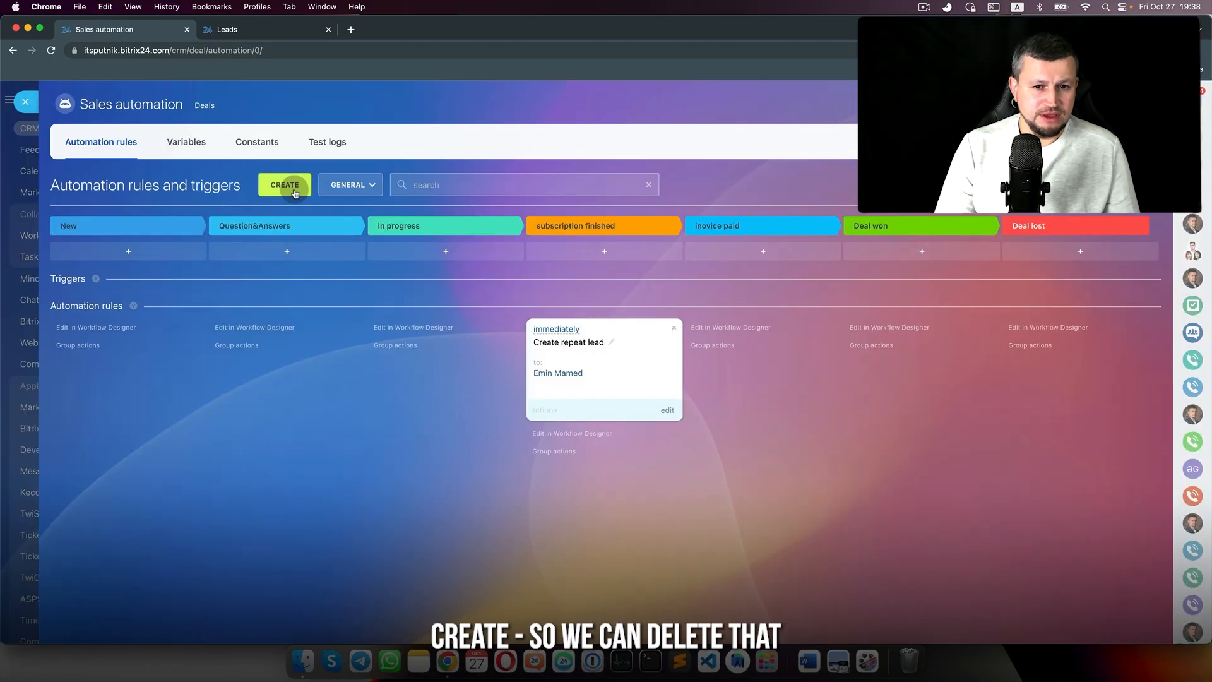
Step: Replace the Create repeat lead rule with a Copy deal rule from the Repeat sales group, placed on the subscription finished stage
click(674, 328)
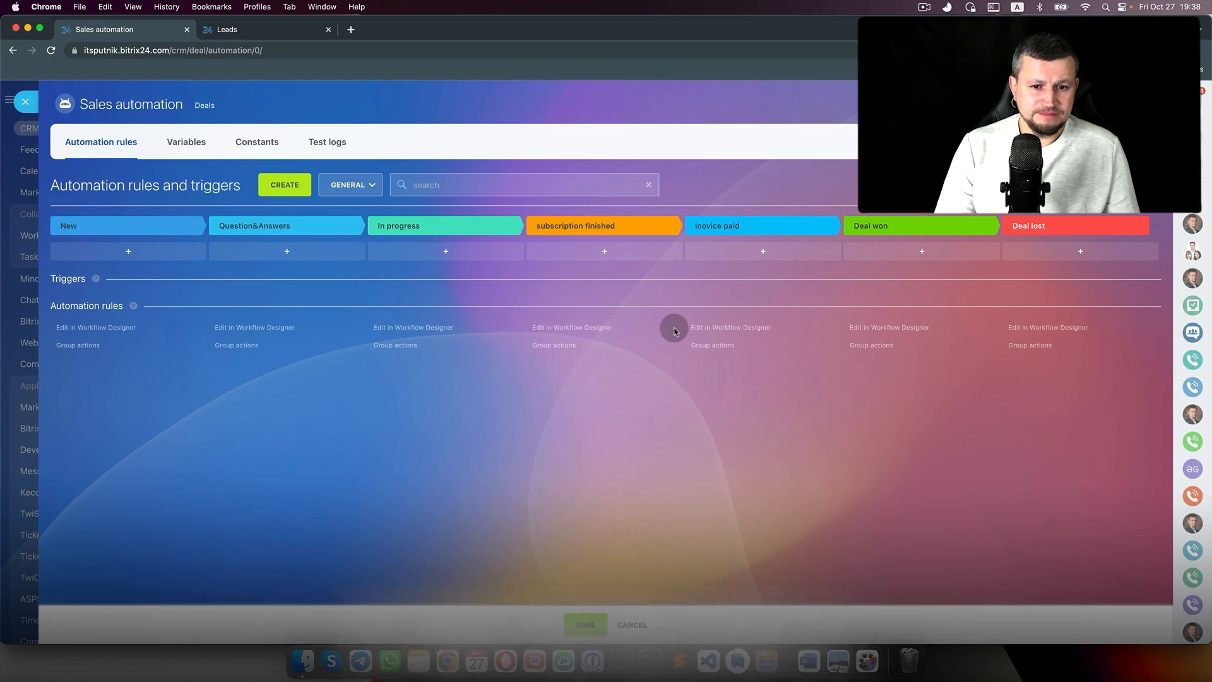
click(297, 185)
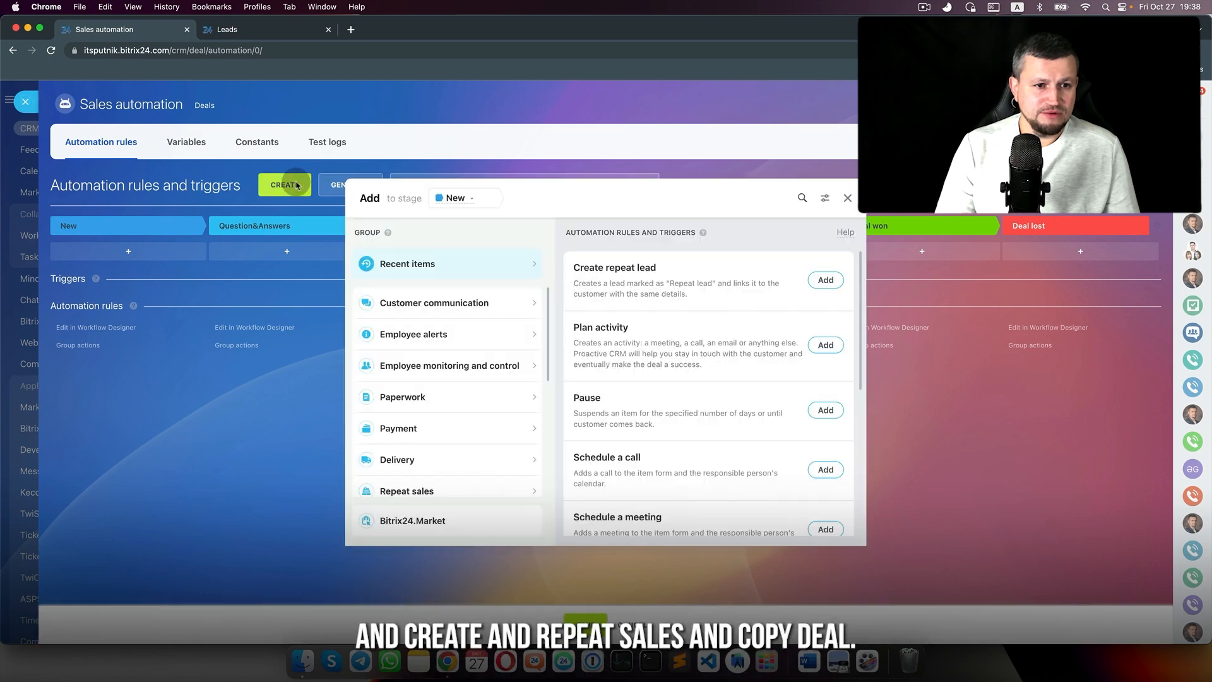
click(463, 491)
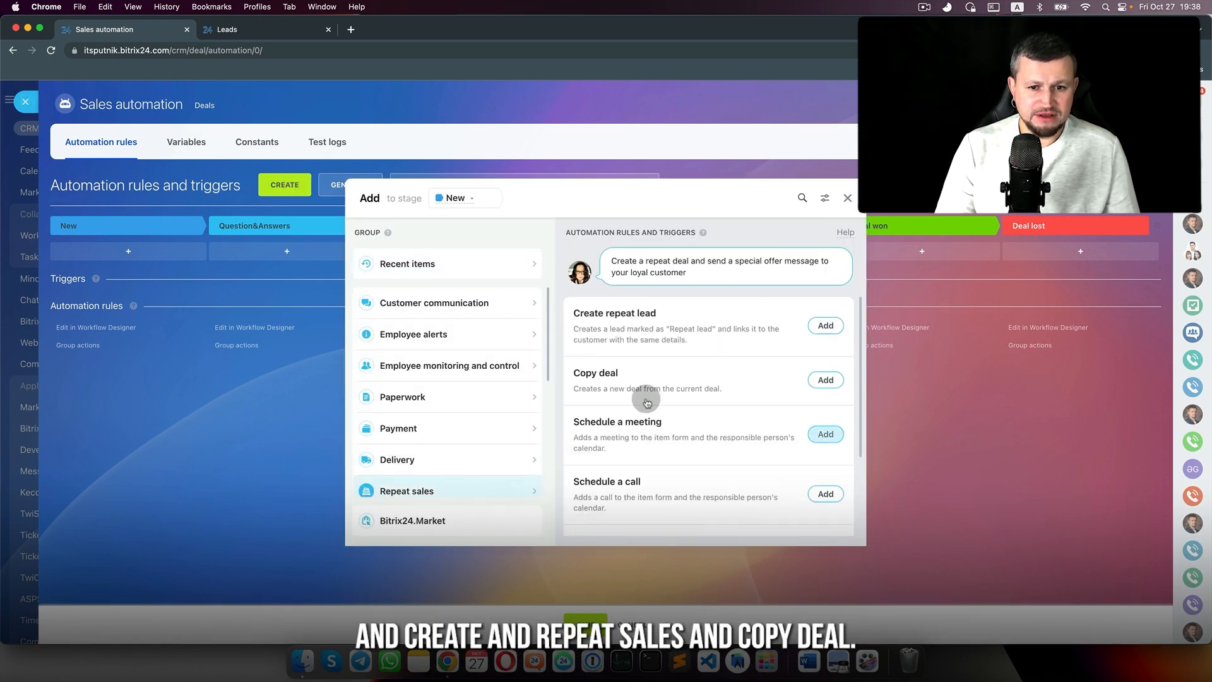
click(825, 380)
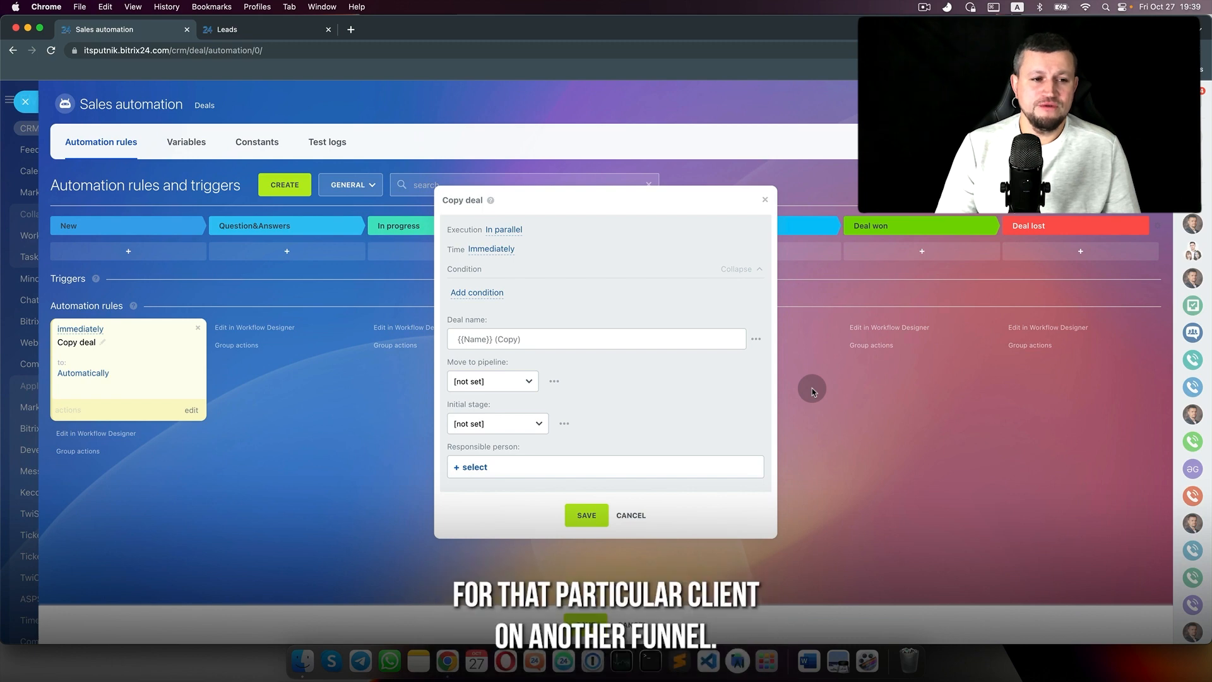
click(631, 515)
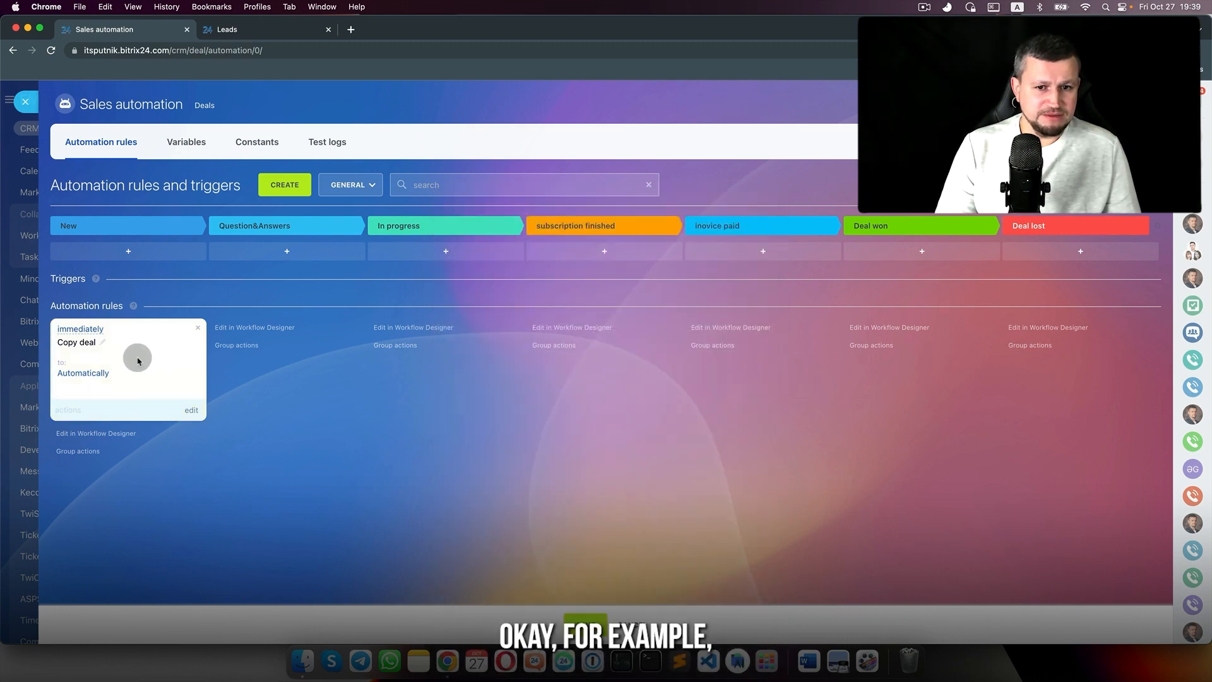
drag(136, 359, 533, 371)
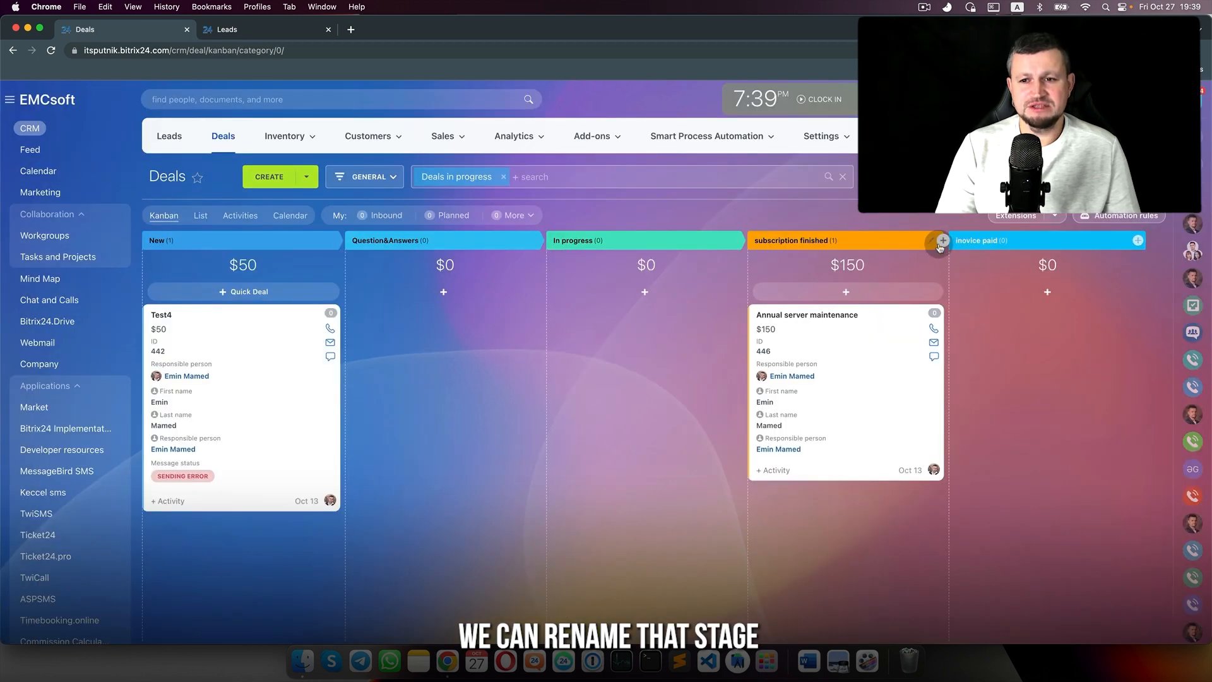
Step: Rename the subscription finished stage to UpSale and move the Annual server maintenance deal back to In progress
click(934, 241)
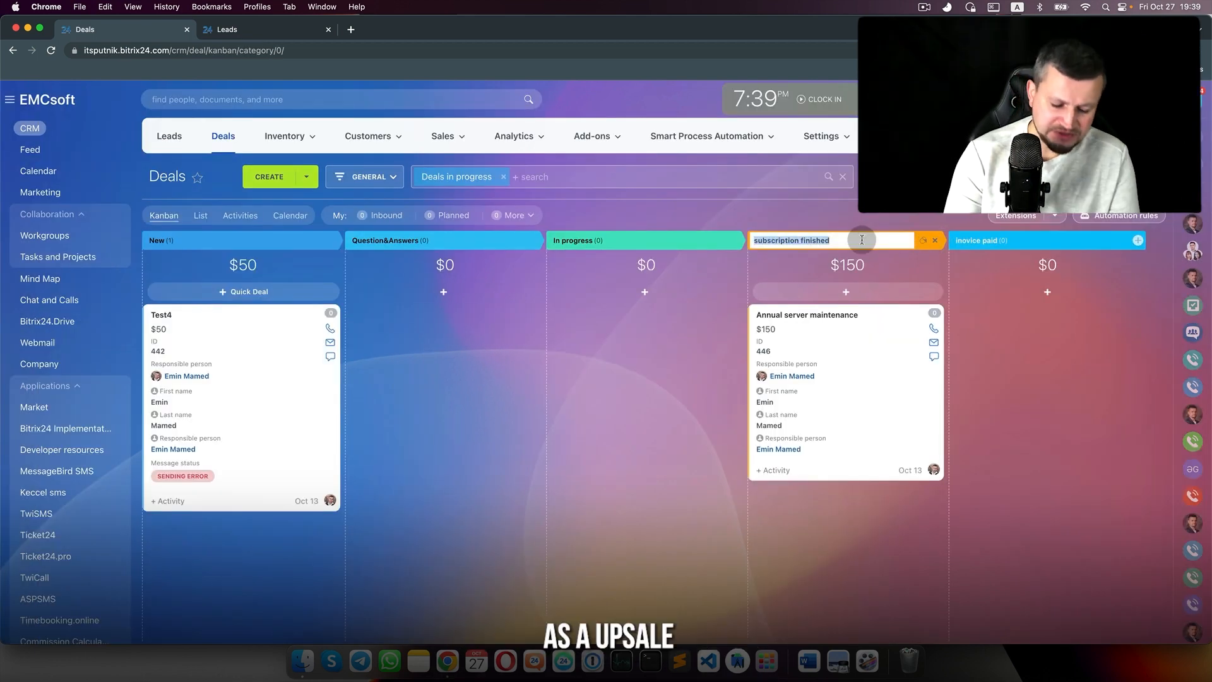
text(UpSale)
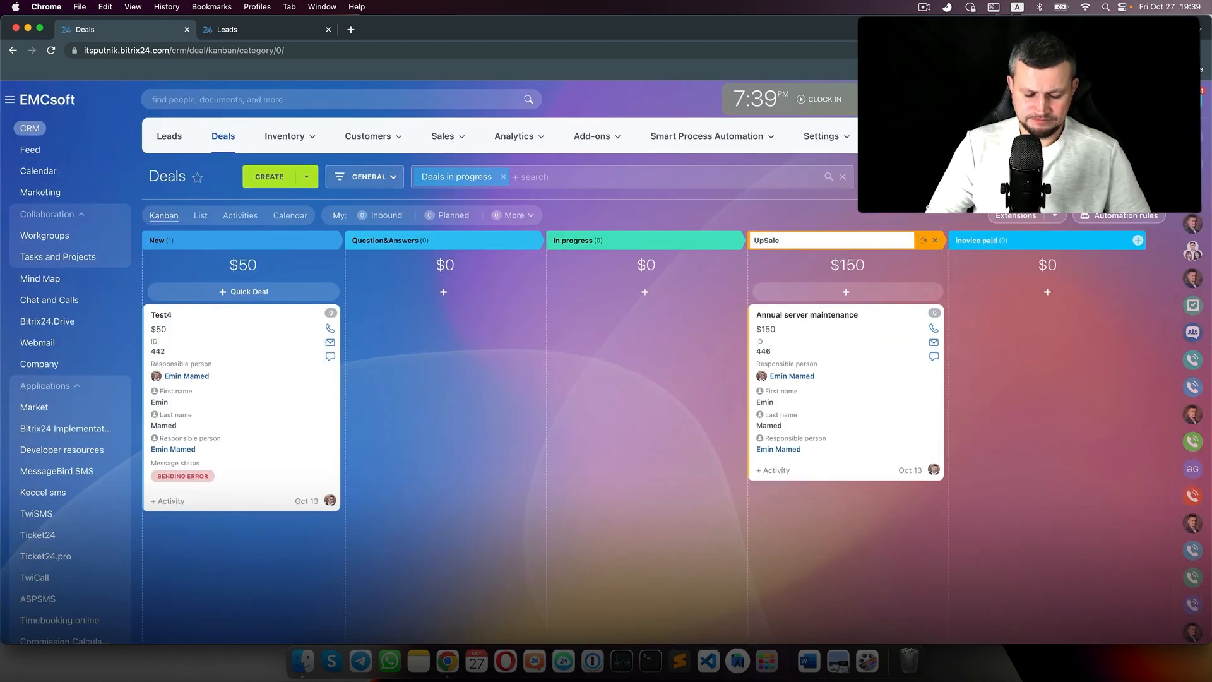
key(Return)
drag(847, 379, 644, 379)
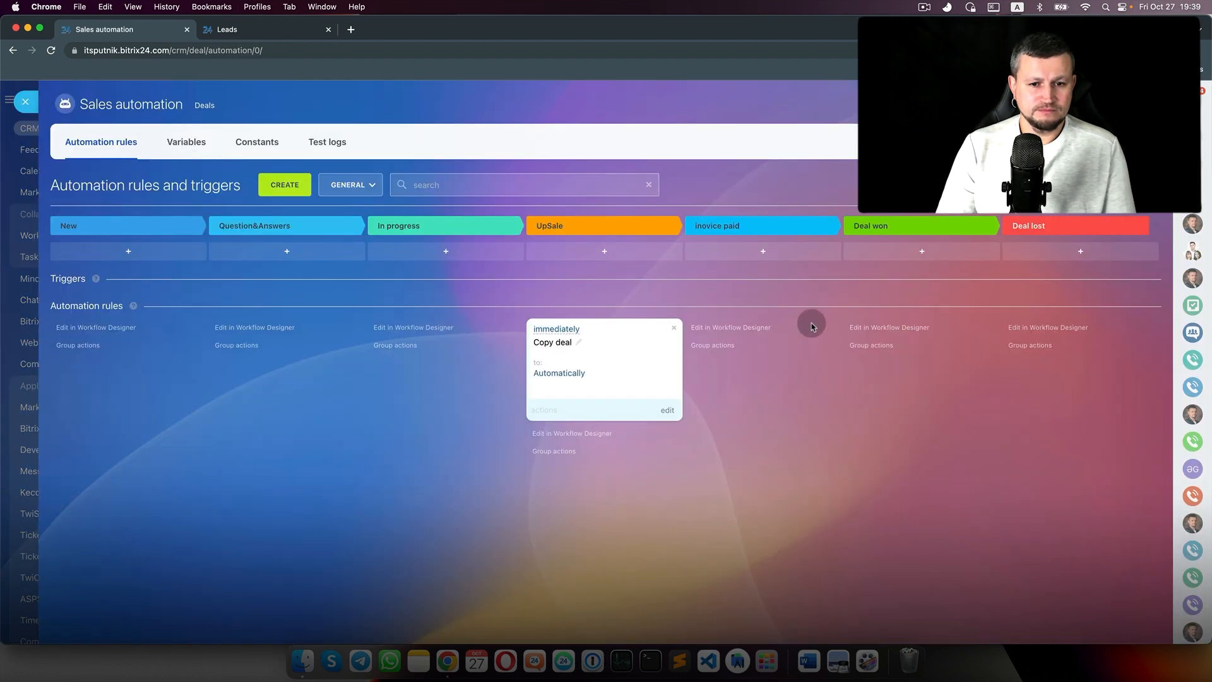
Step: Set the deal name in the UpSale stage's Copy deal rule to "{{Name}} (UpSale)"
click(666, 409)
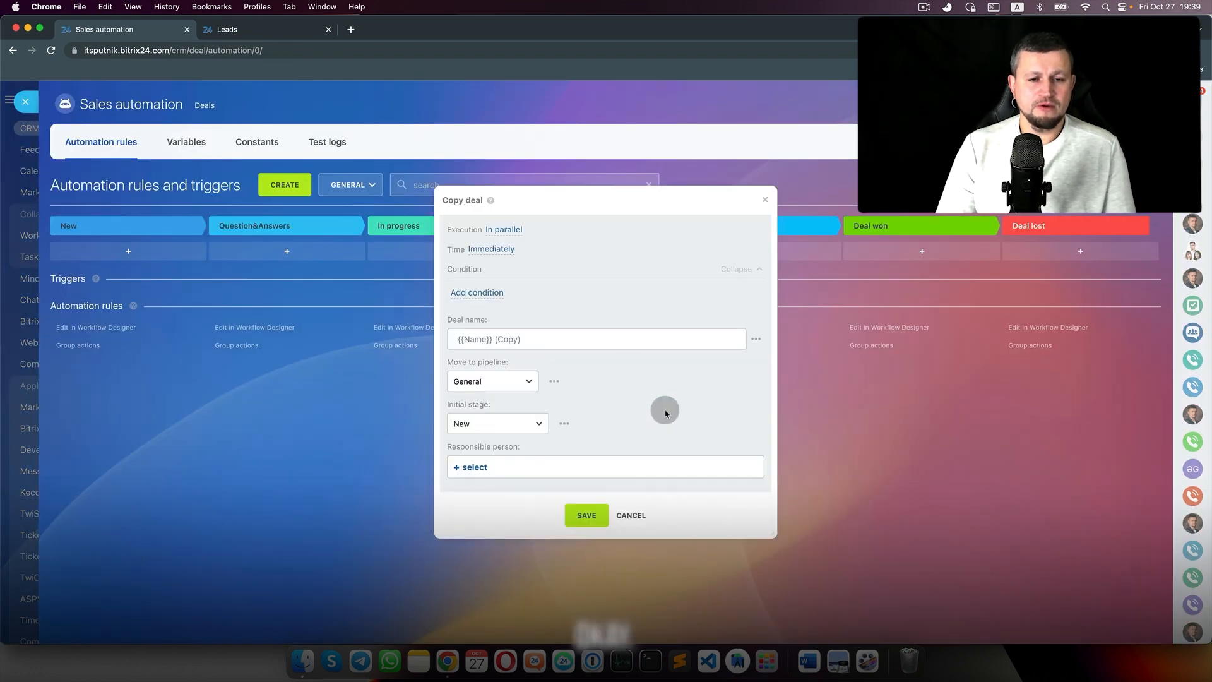
click(766, 202)
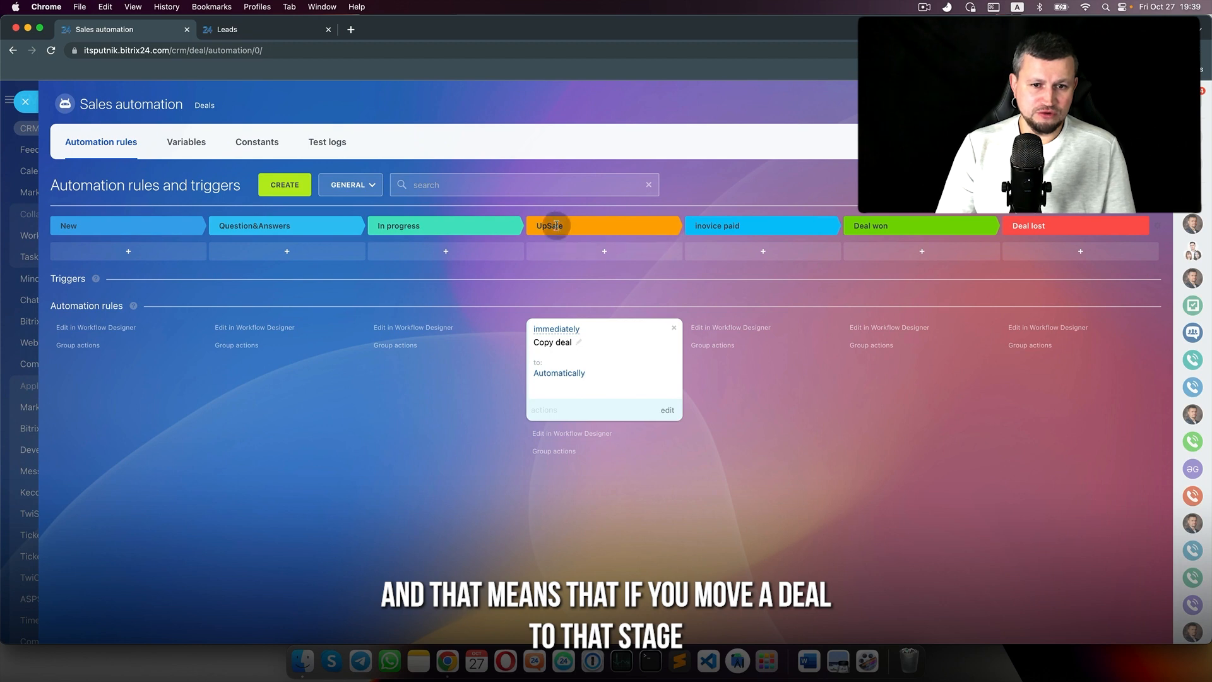
click(668, 412)
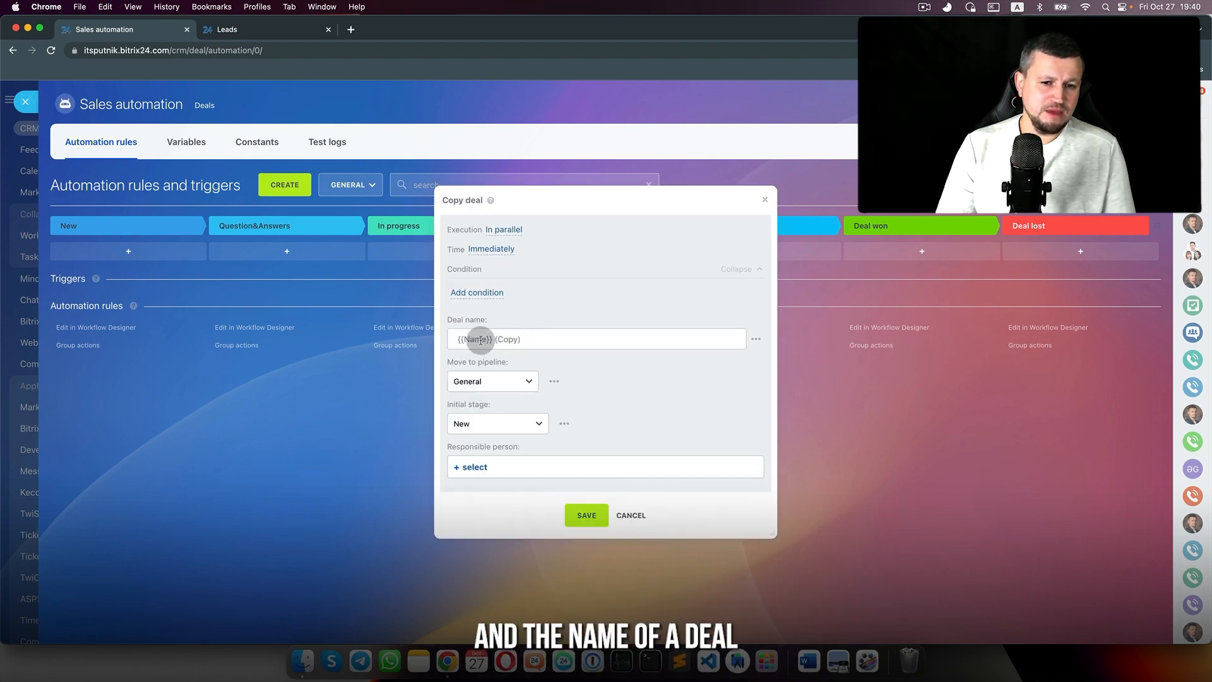
double_click(509, 339)
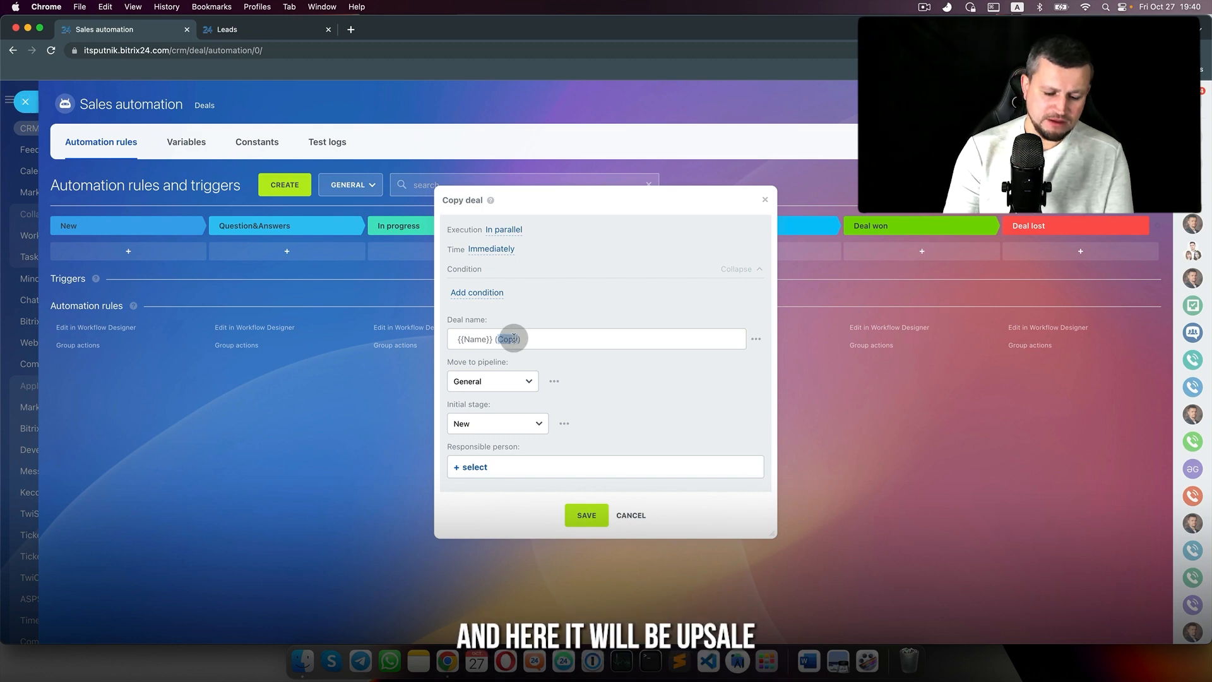
Step: Set the copied deal's pipeline to Bank and its initial stage to Bank / payment link
click(503, 379)
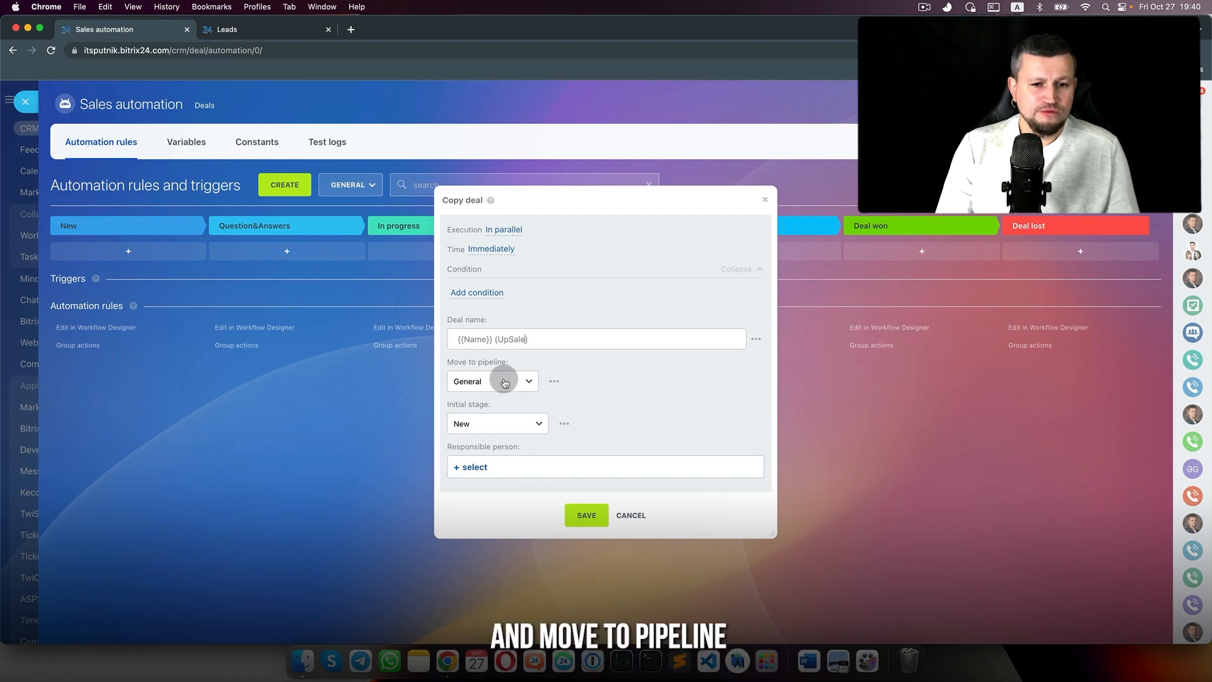
click(504, 395)
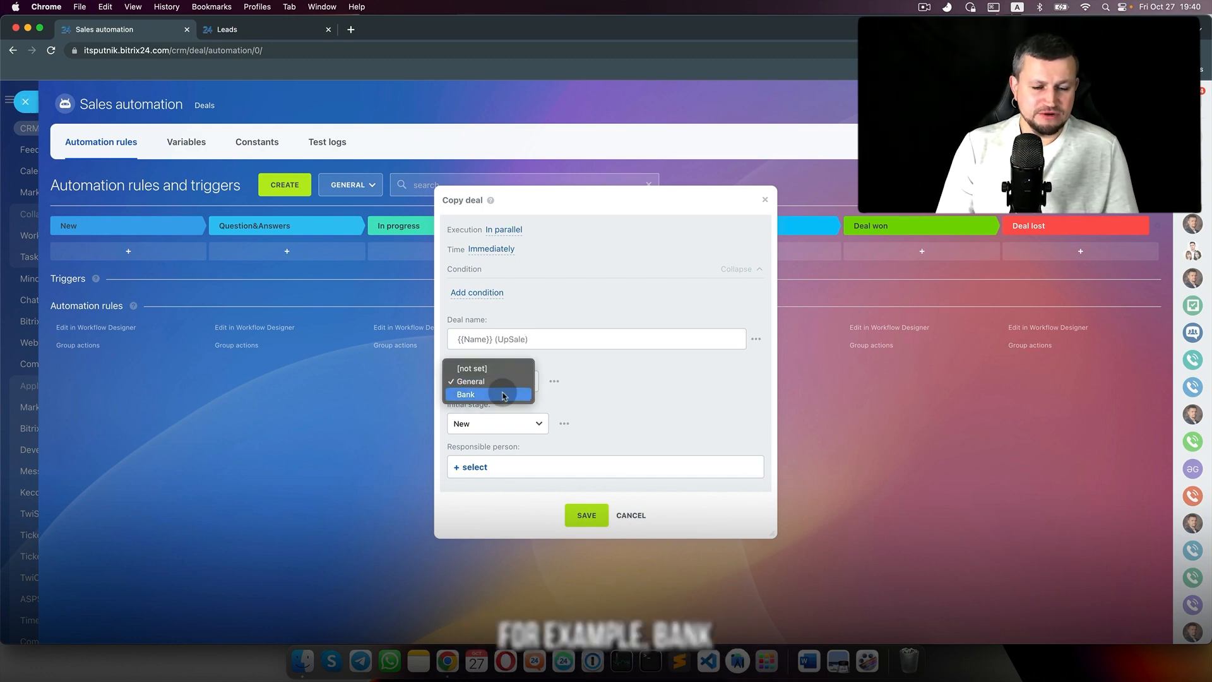
click(515, 424)
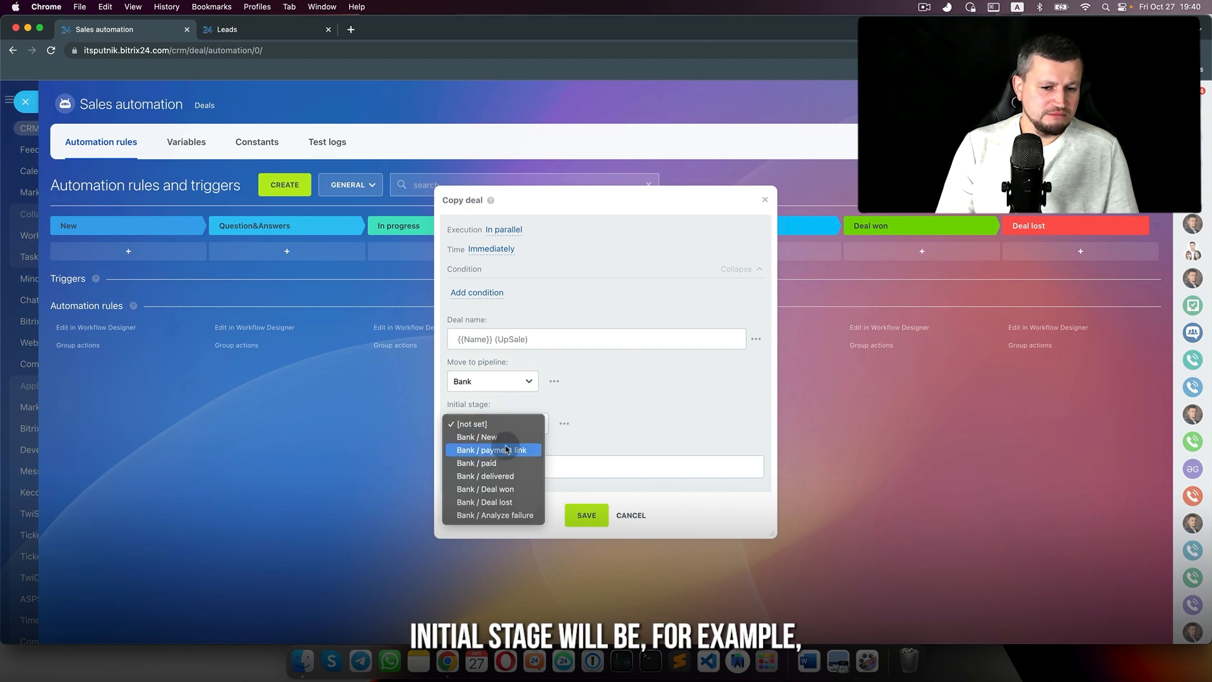
click(506, 450)
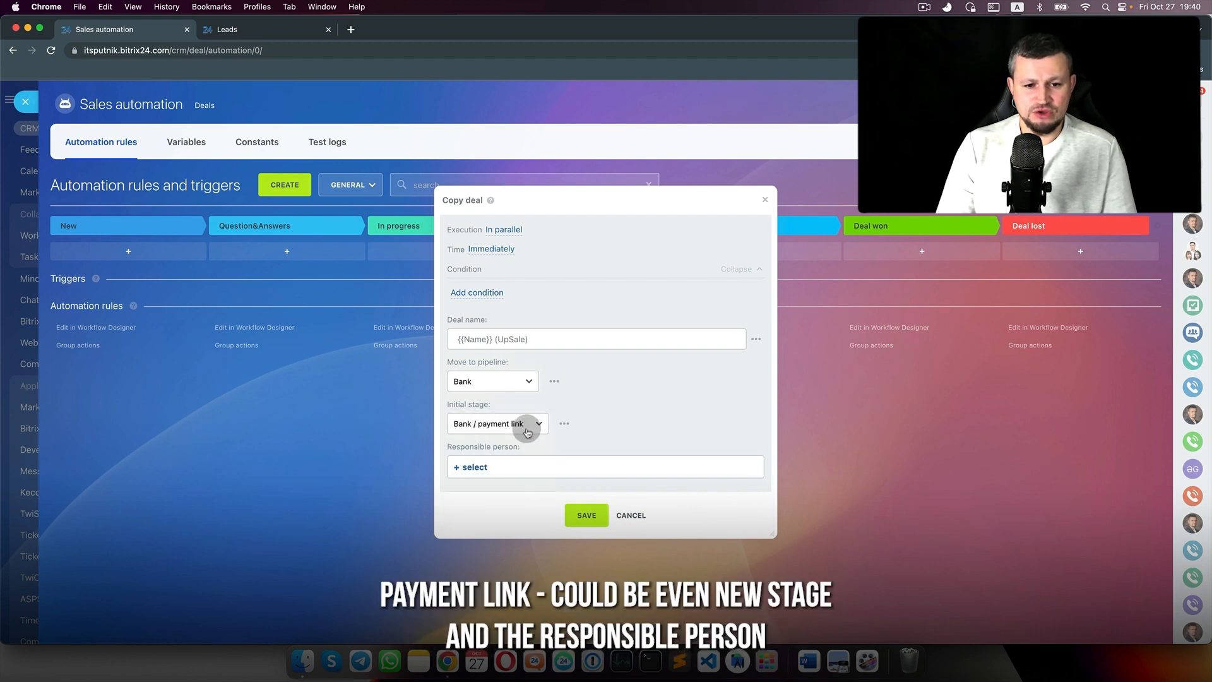
Step: Assign a responsible person in the UpSale stage's Copy deal rule and save the rule and the automation changes
click(474, 474)
click(596, 424)
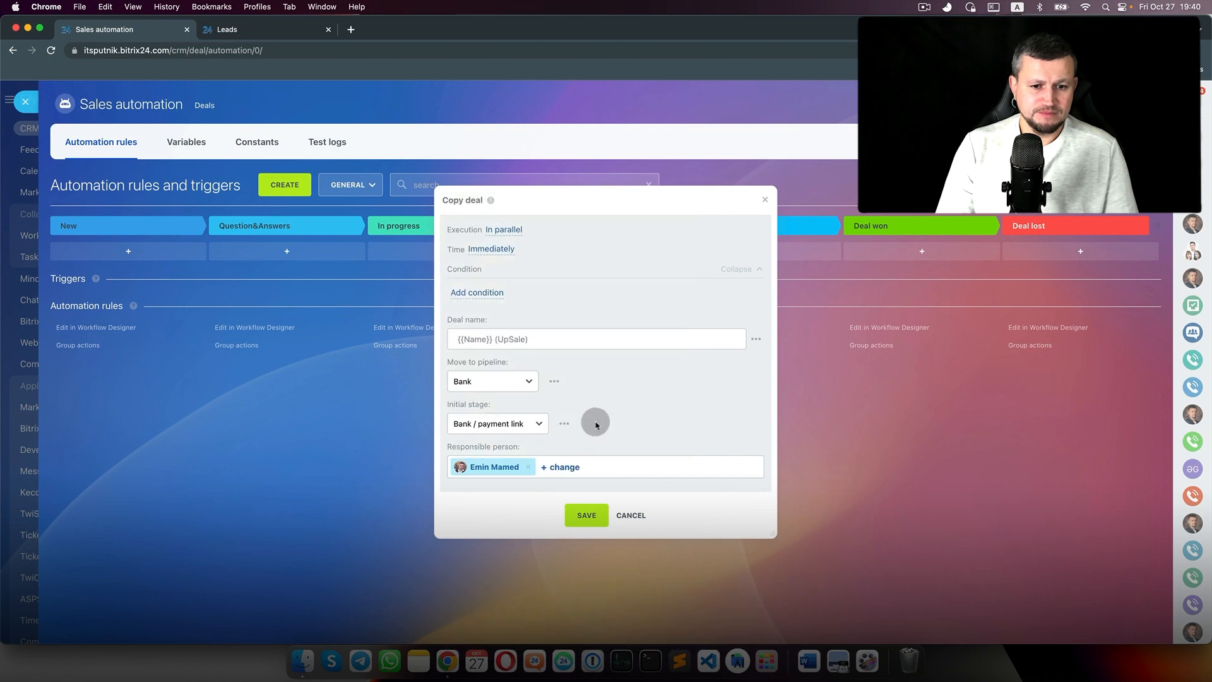
click(596, 518)
click(549, 625)
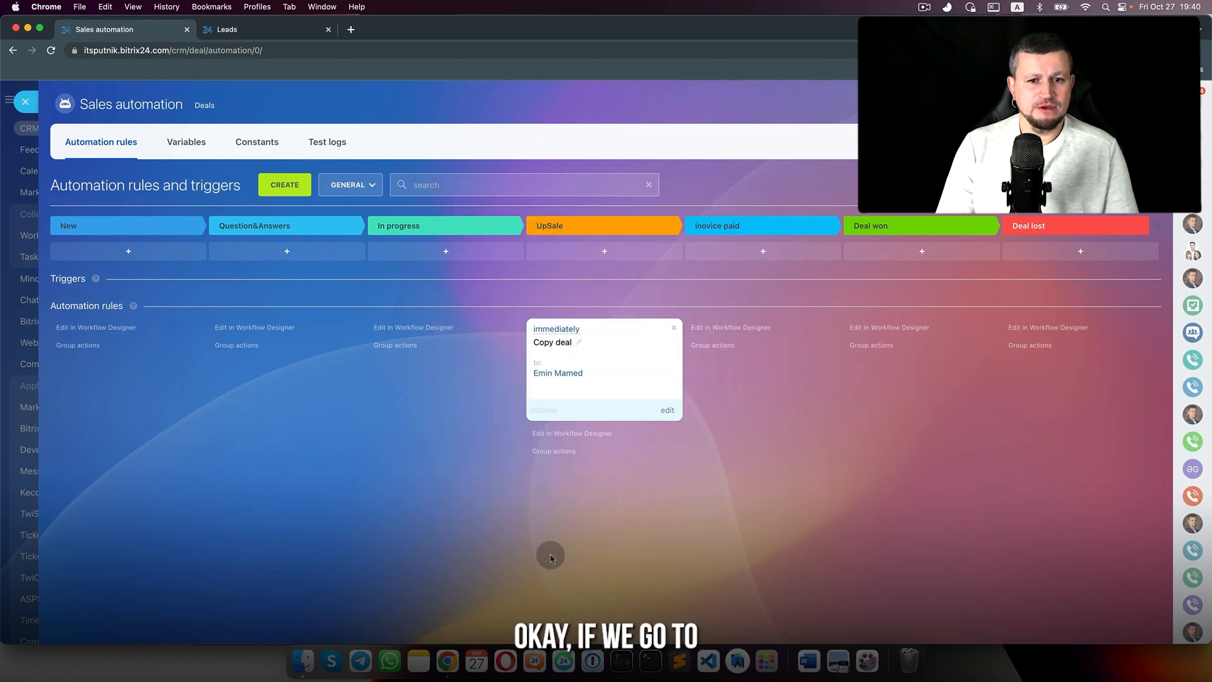
Step: Show the Bank pipeline's deals in the second browser tab and delete the test7 and test7 current customer deals
click(305, 36)
click(223, 136)
click(365, 177)
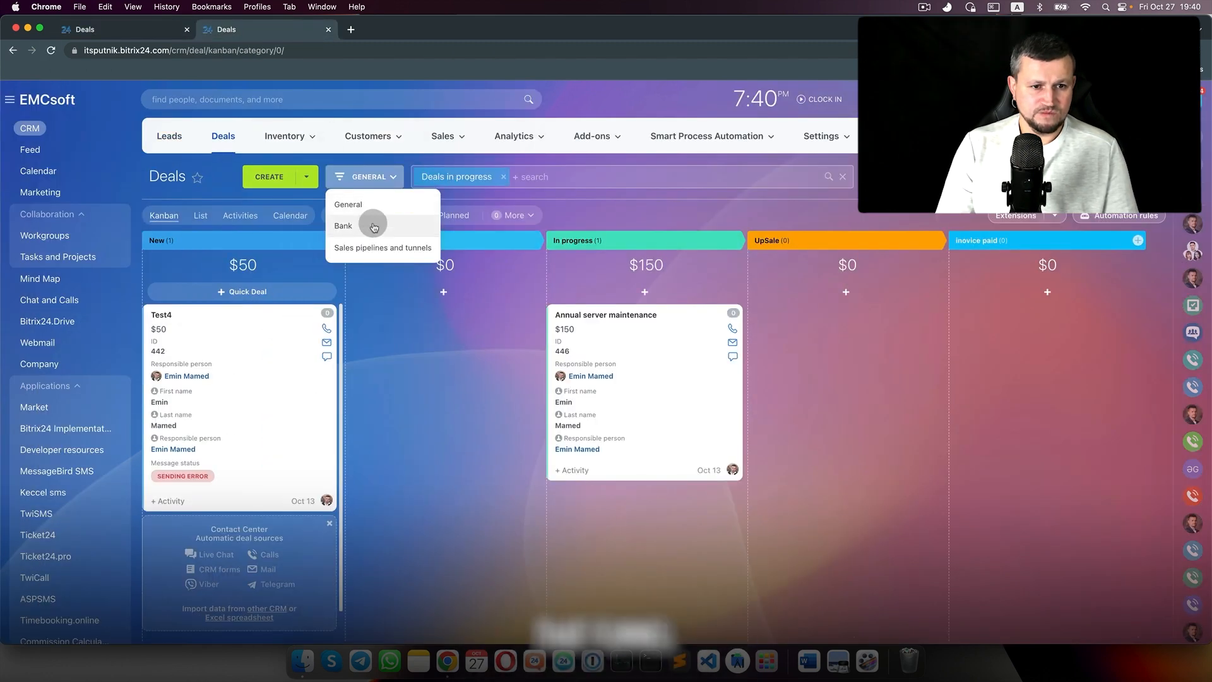
click(374, 227)
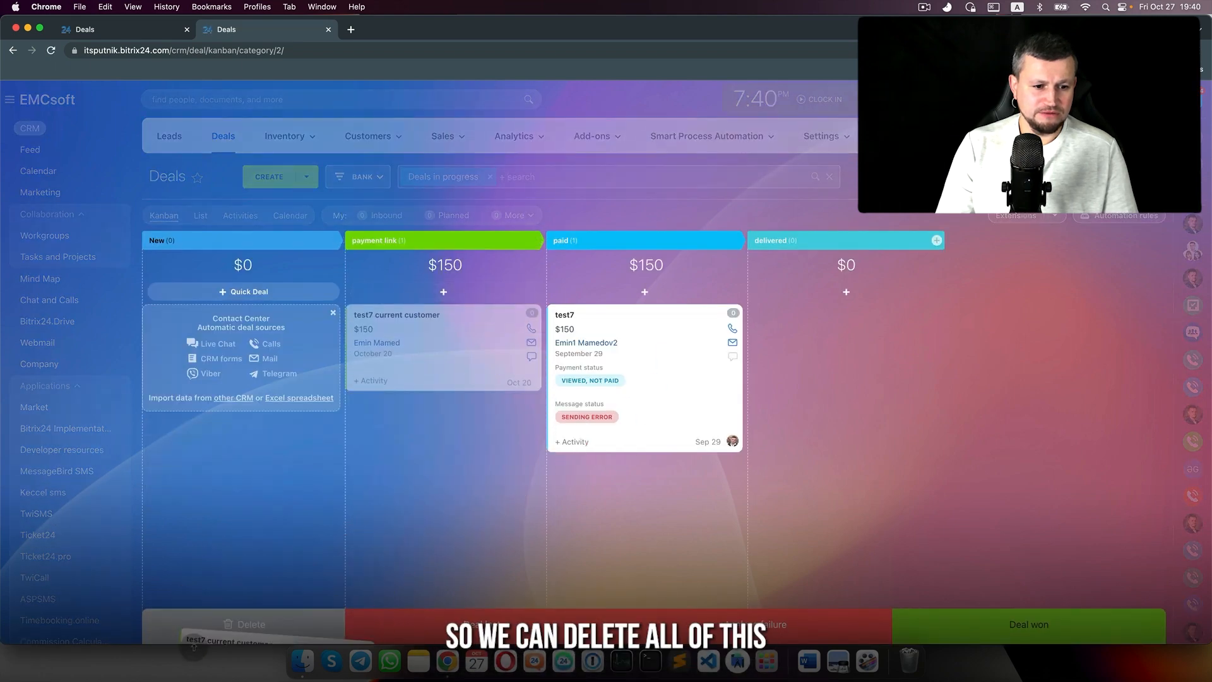
drag(581, 387, 166, 628)
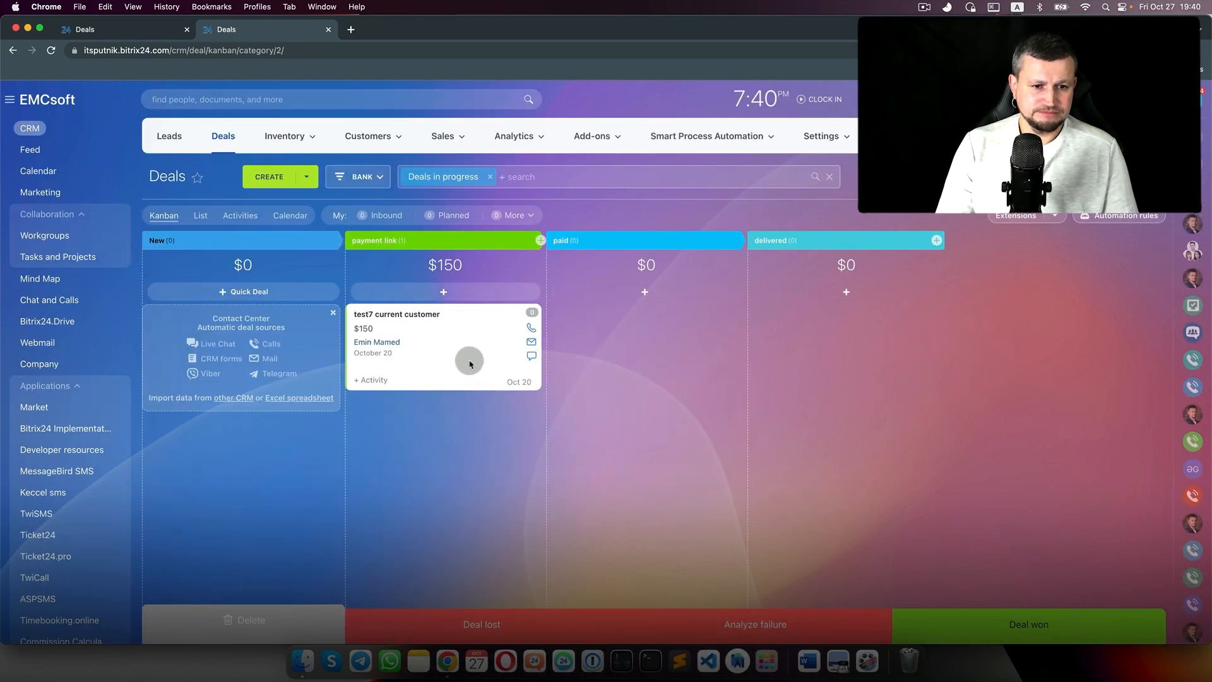
drag(465, 357, 168, 644)
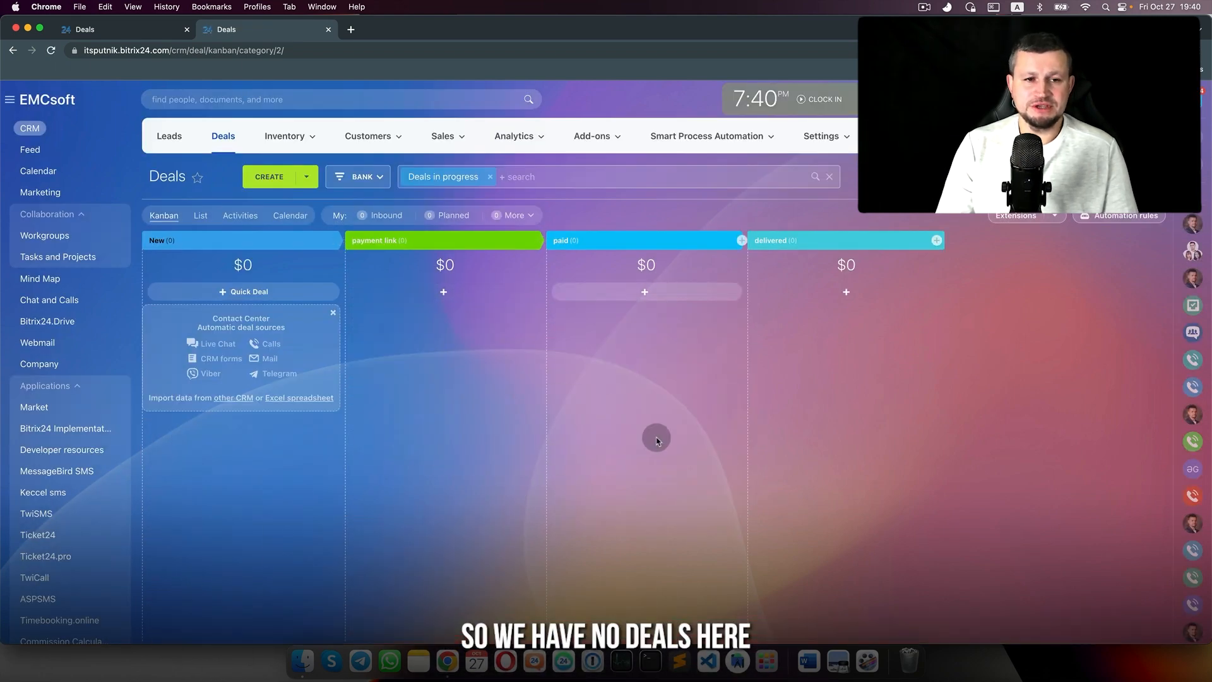
Step: Move the Annual server maintenance deal to the UpSale stage in the General pipeline and refresh the Bank pipeline's board
click(146, 27)
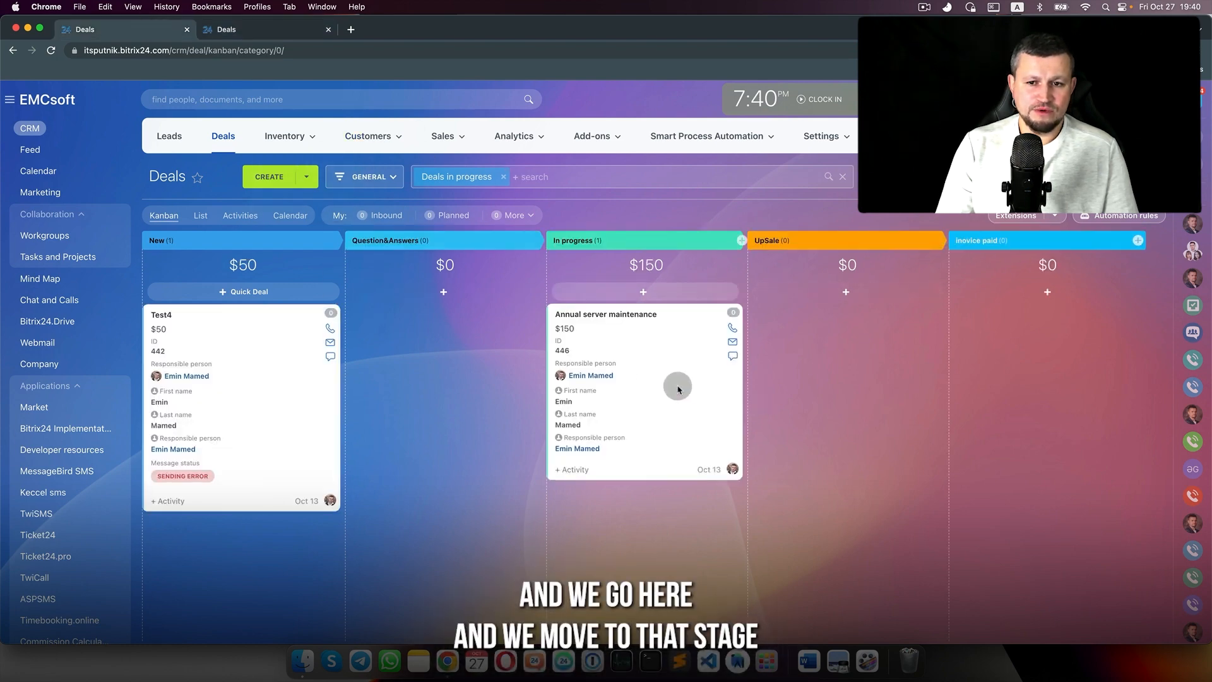
drag(678, 388, 815, 386)
click(232, 31)
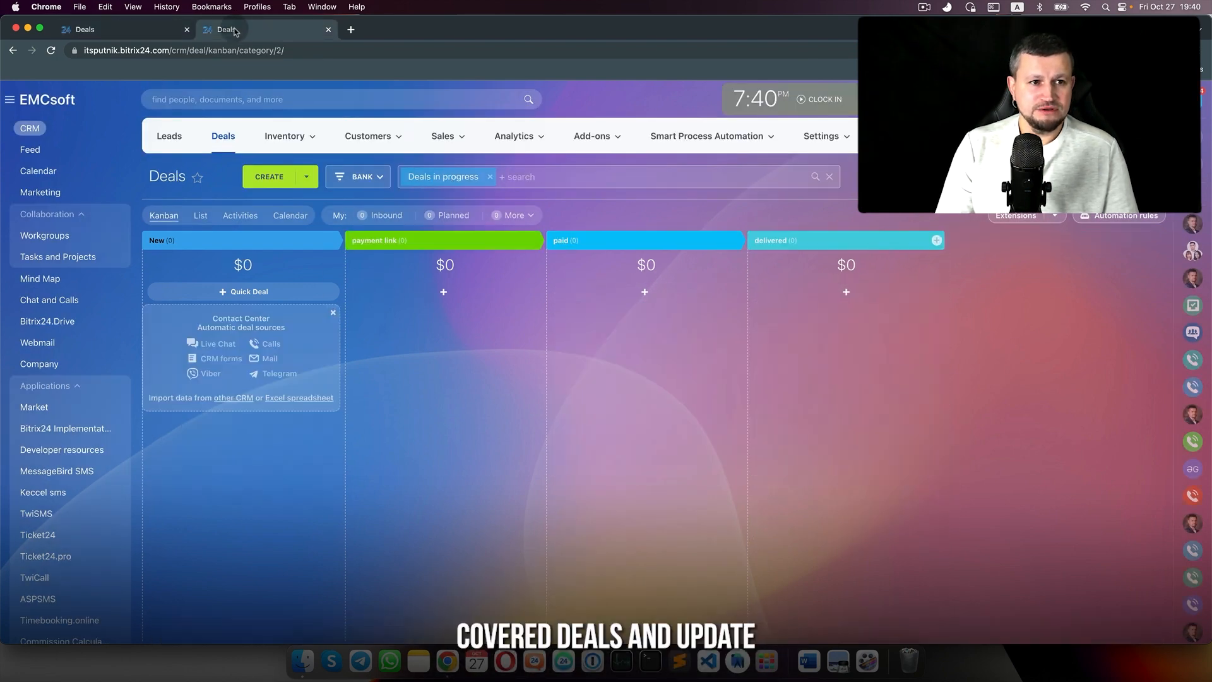
click(56, 51)
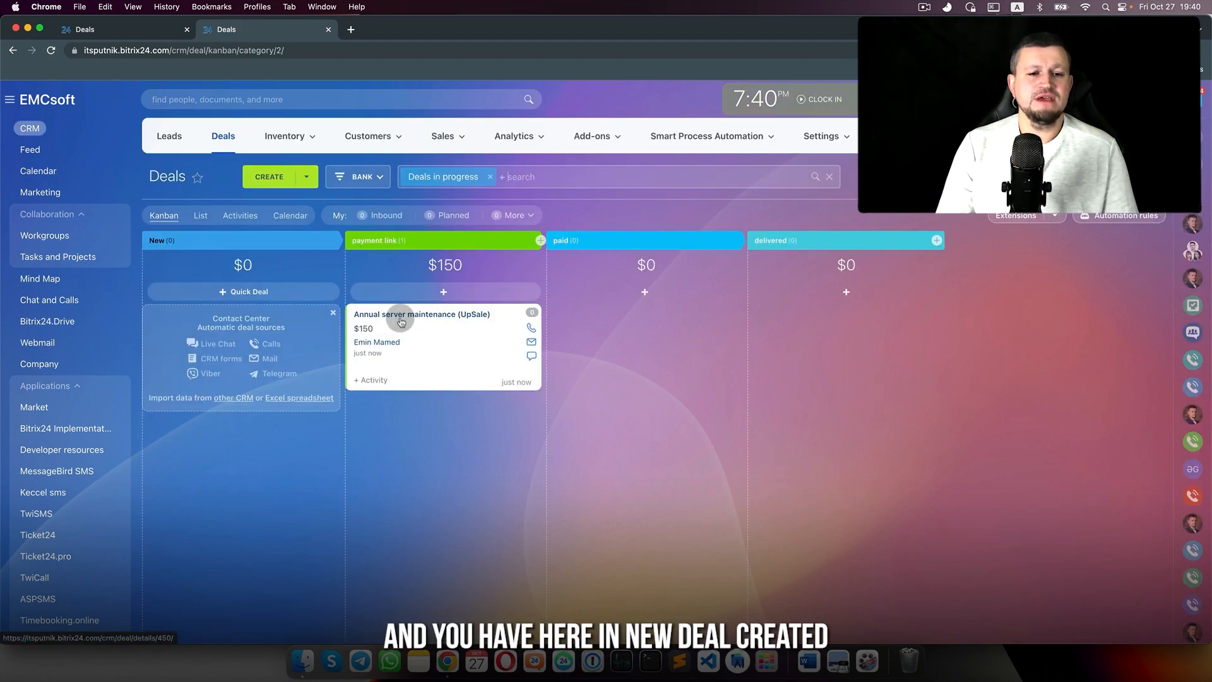
Step: Examine the contact and products in the copied Annual server maintenance (UpSale) deal, then close it
click(401, 322)
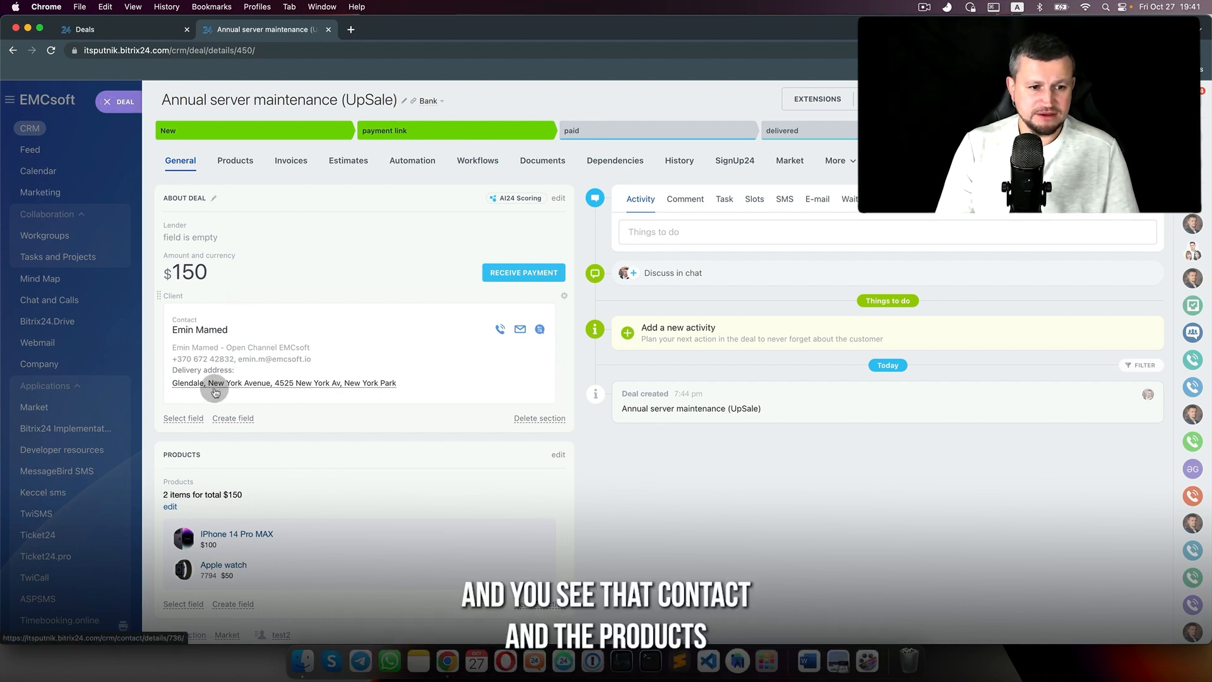
scroll(236, 442, down, 1)
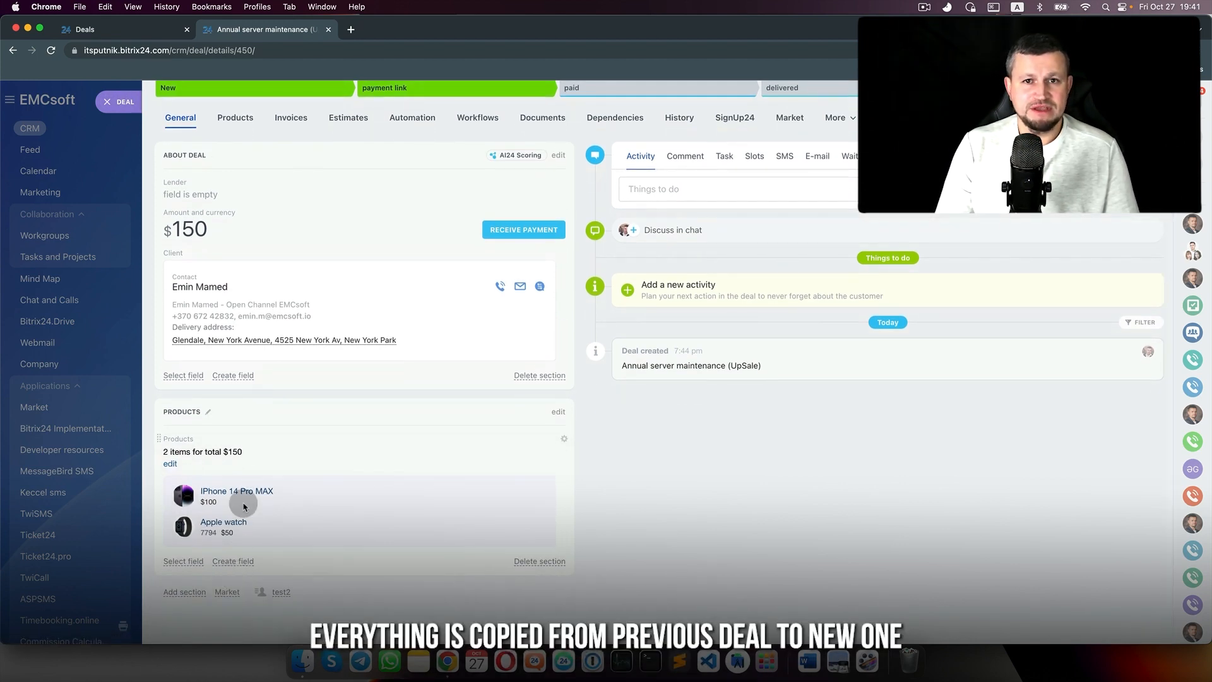
scroll(244, 507, up, 1)
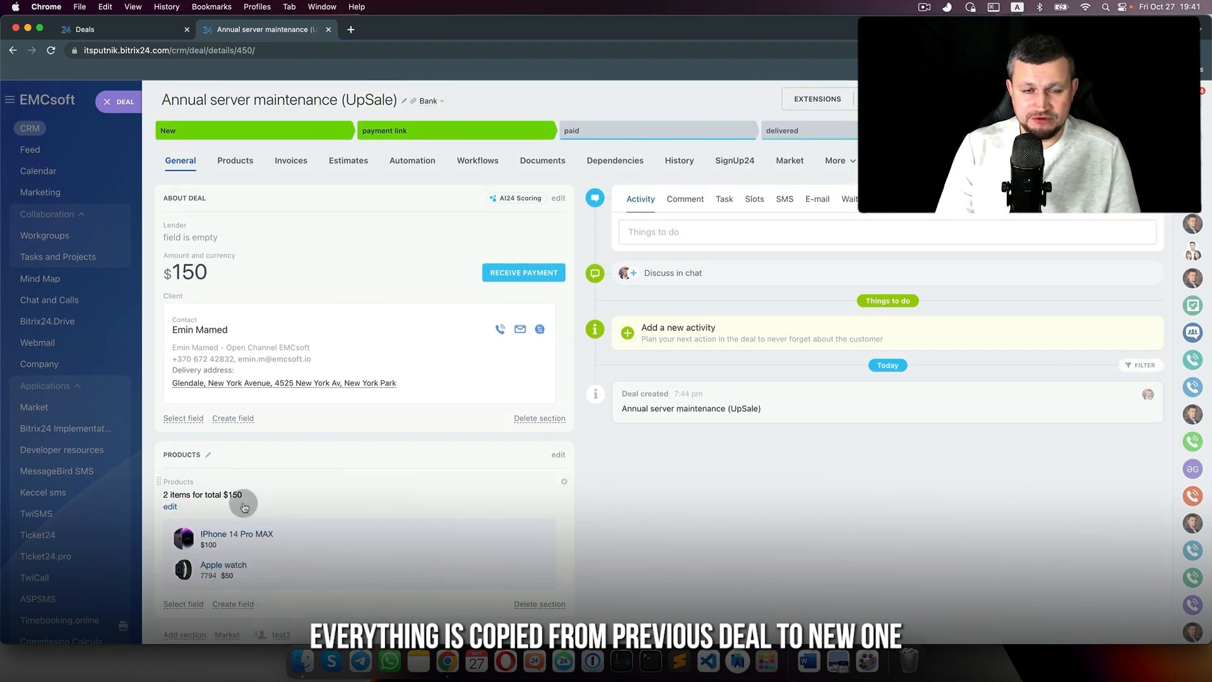
click(109, 102)
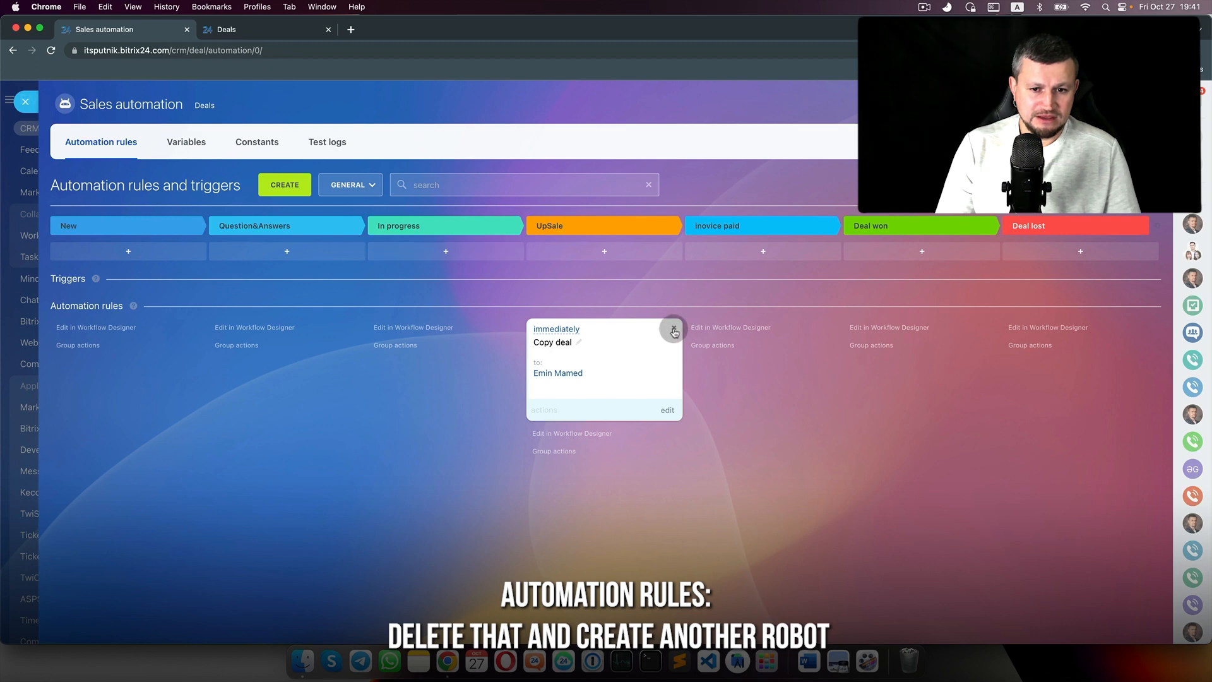
Step: Delete the UpSale stage's Copy deal rule and add a Schedule a meeting rule from the Repeat sales group
click(674, 328)
click(284, 191)
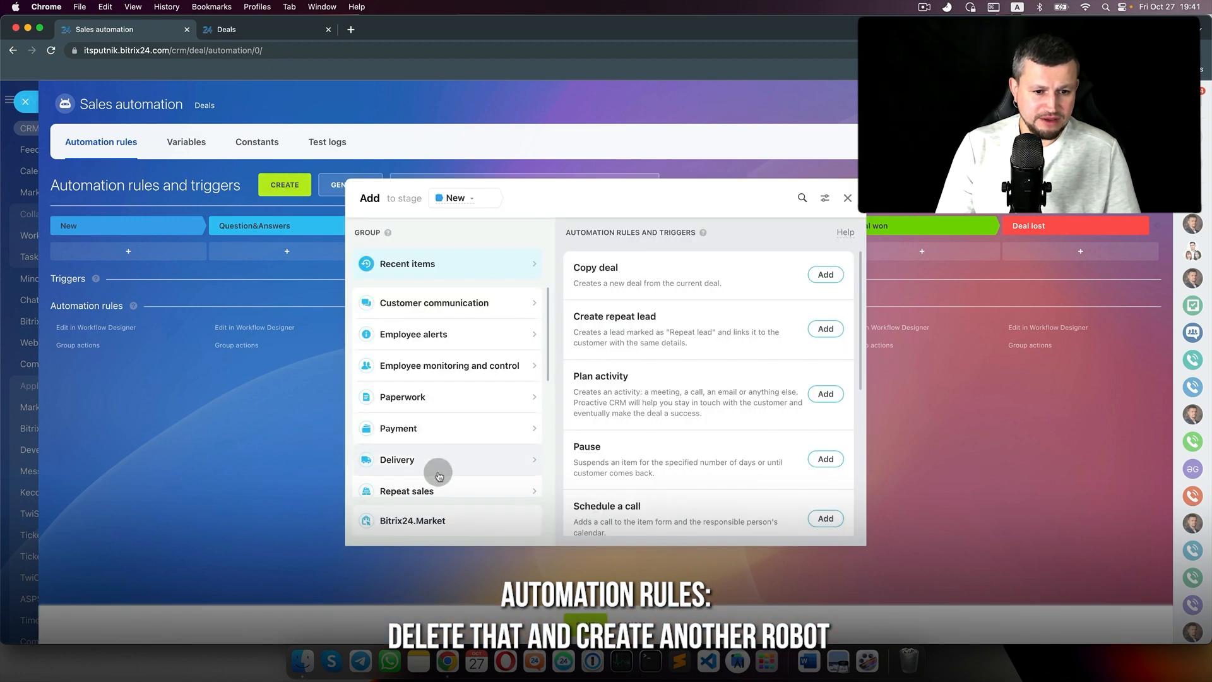
click(488, 480)
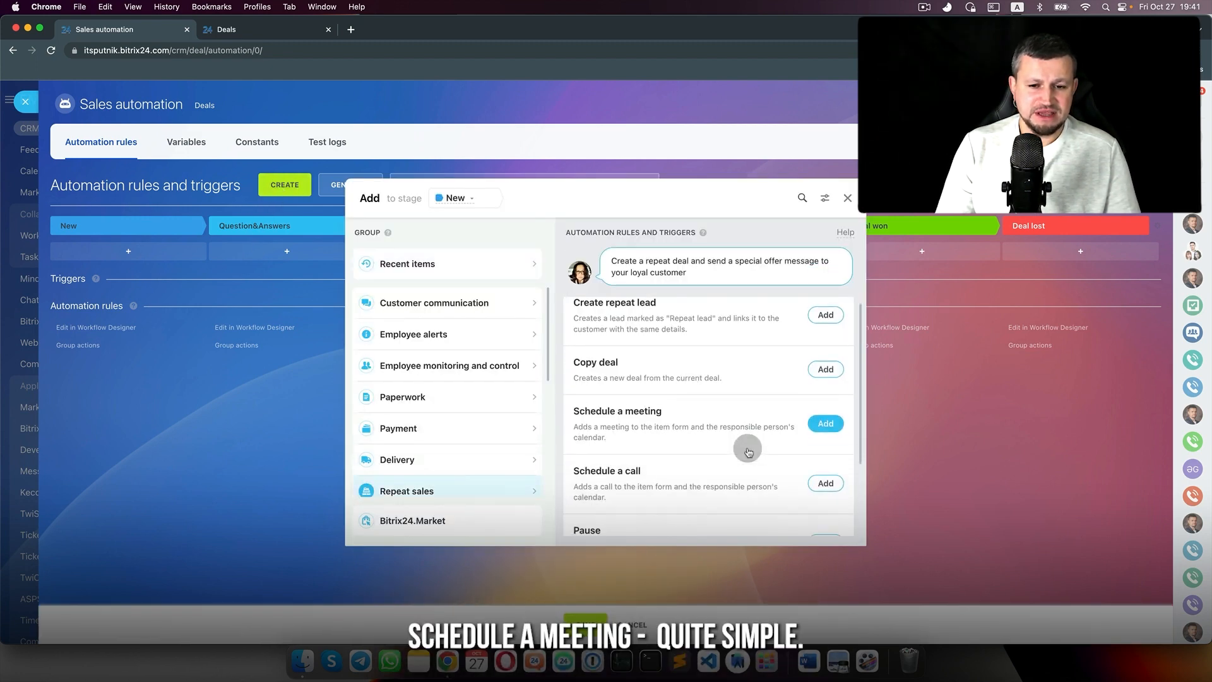
scroll(747, 445, down, 2)
click(825, 363)
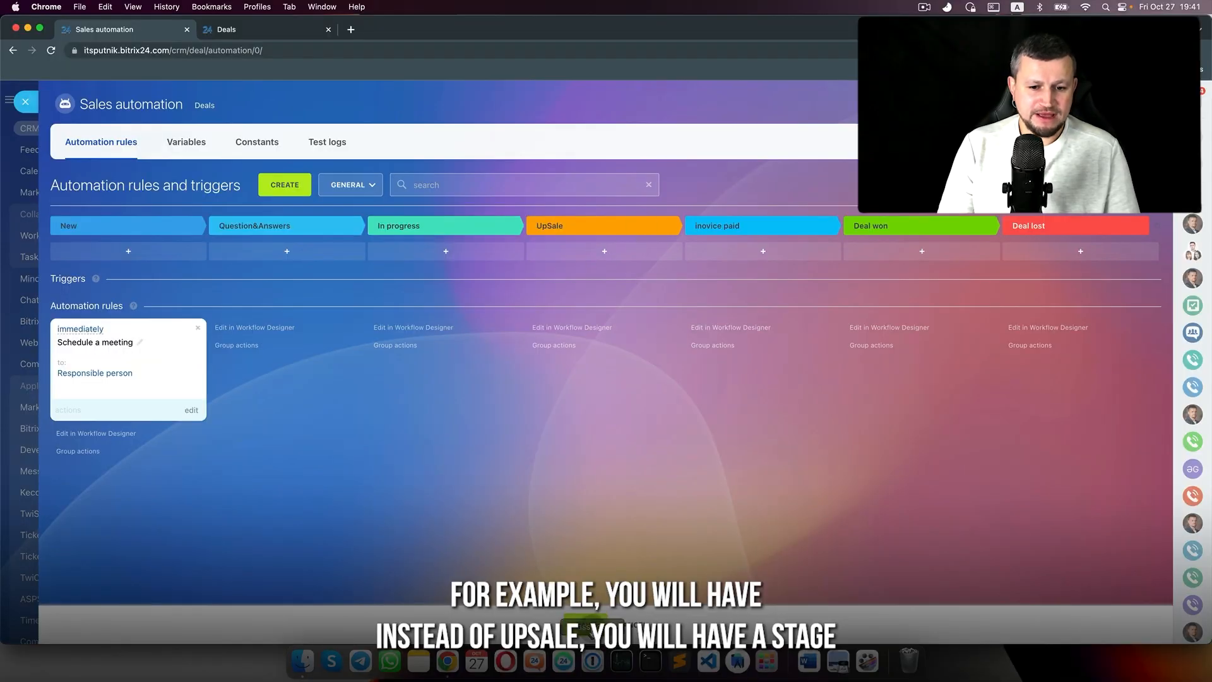
Step: Rename the UpSale stage on the General pipeline's board to "Schedule a meeting"
click(26, 104)
click(866, 246)
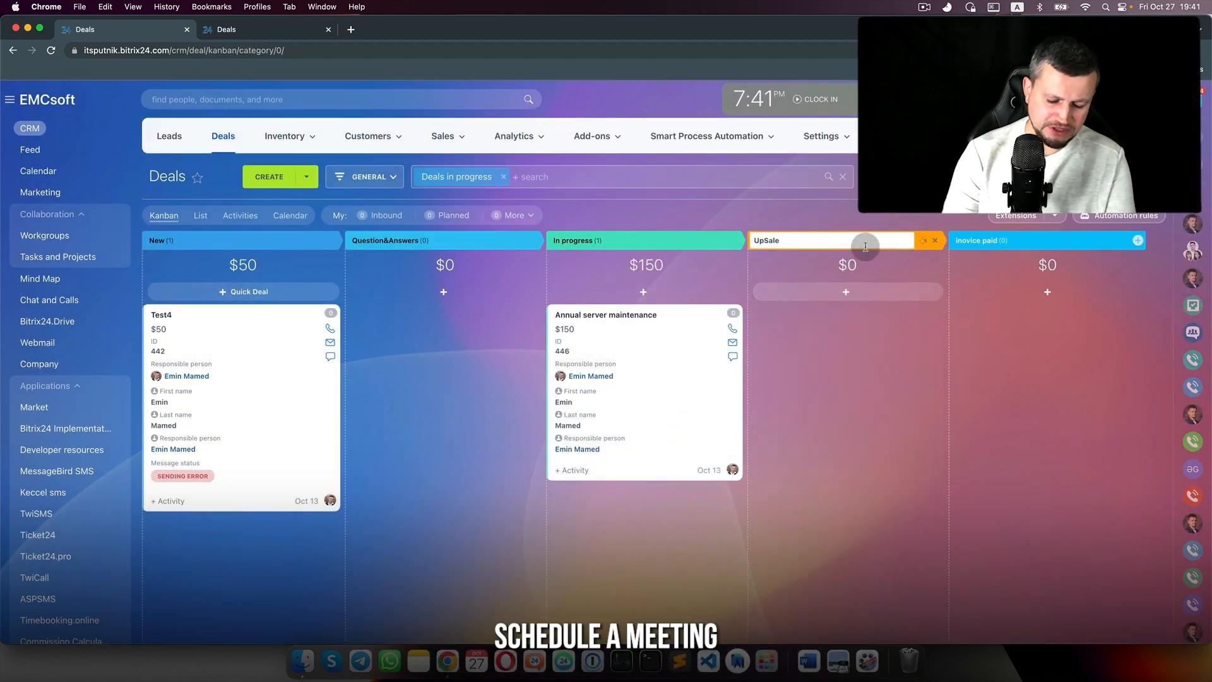
key(BackSpace)
key(BackSpace)
key(BackSpace)
key(BackSpace)
key(BackSpace)
key(BackSpace)
text(Schedule a meeting)
key(Return)
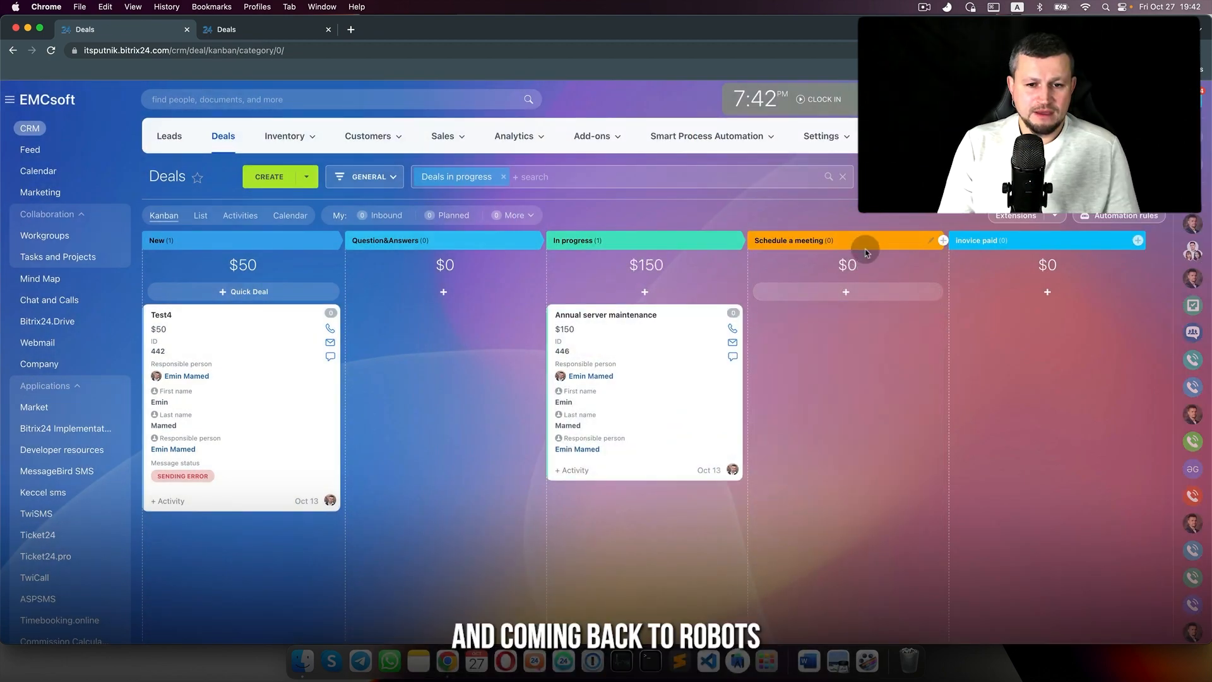
Step: Enter "Fist meeting" as the subject and "test descr" as the description in the Schedule a meeting rule
click(1137, 218)
click(526, 300)
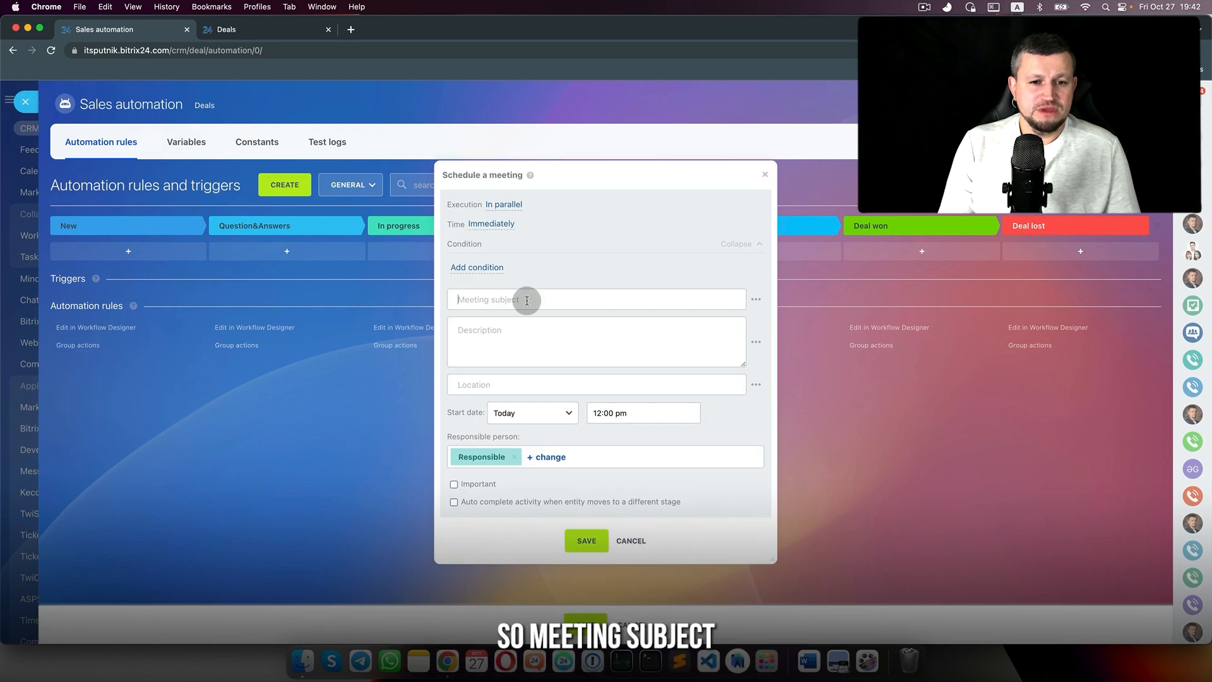
text(Fis)
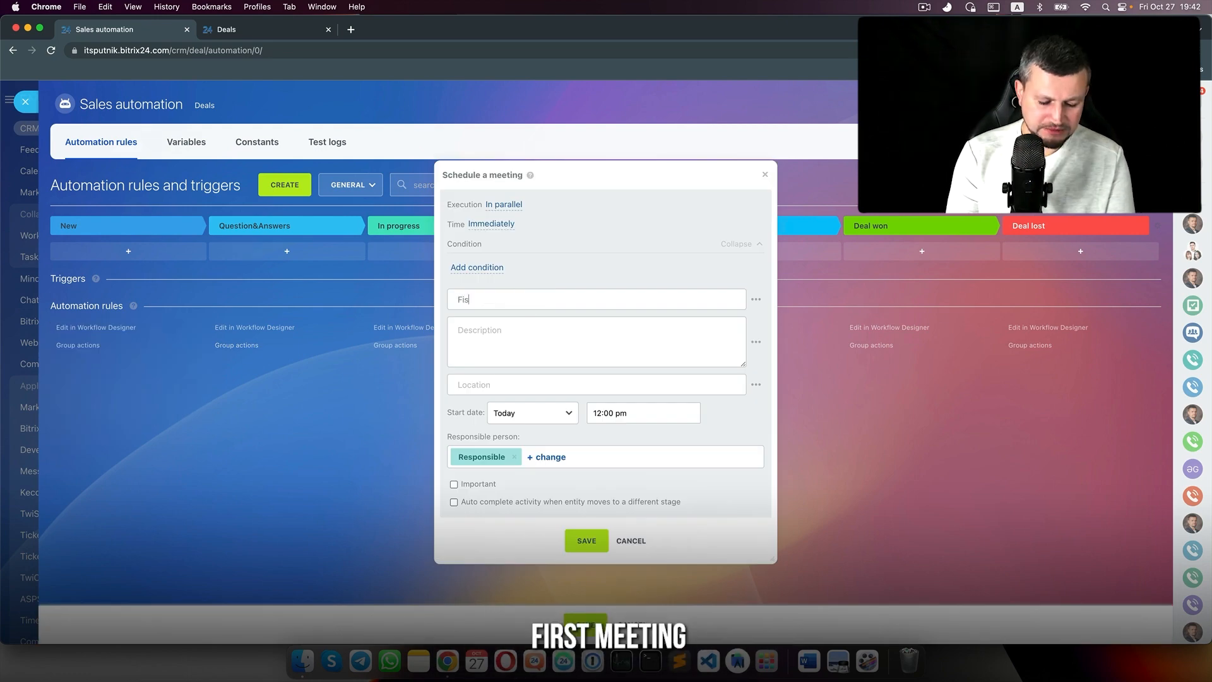
text(t meeting)
click(527, 328)
text(te)
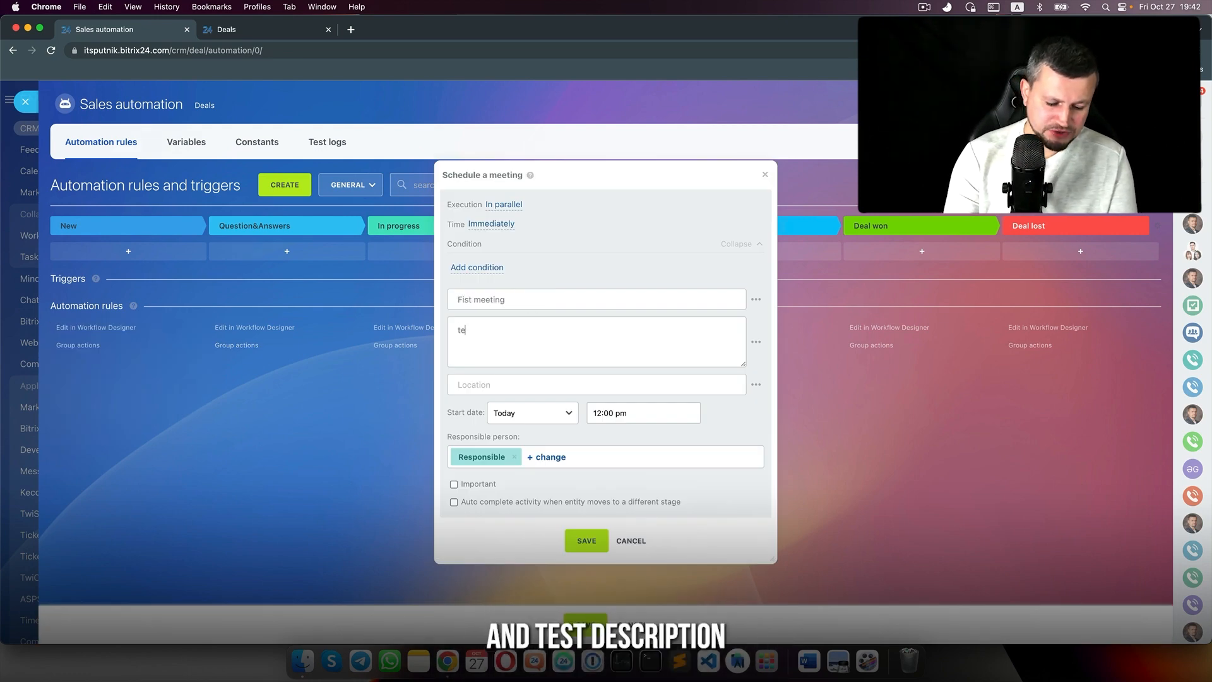
text(st descr)
Step: Browse the field placeholders available for the meeting's location and enter "Google meet" as the location
click(557, 384)
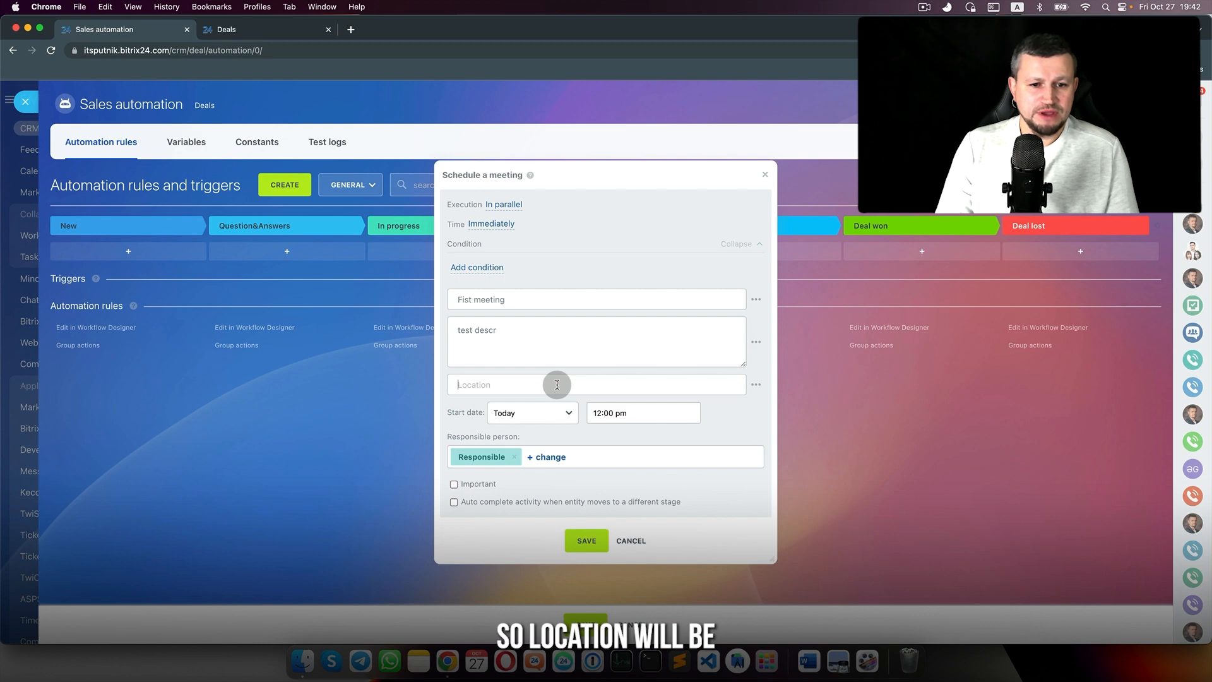
click(756, 386)
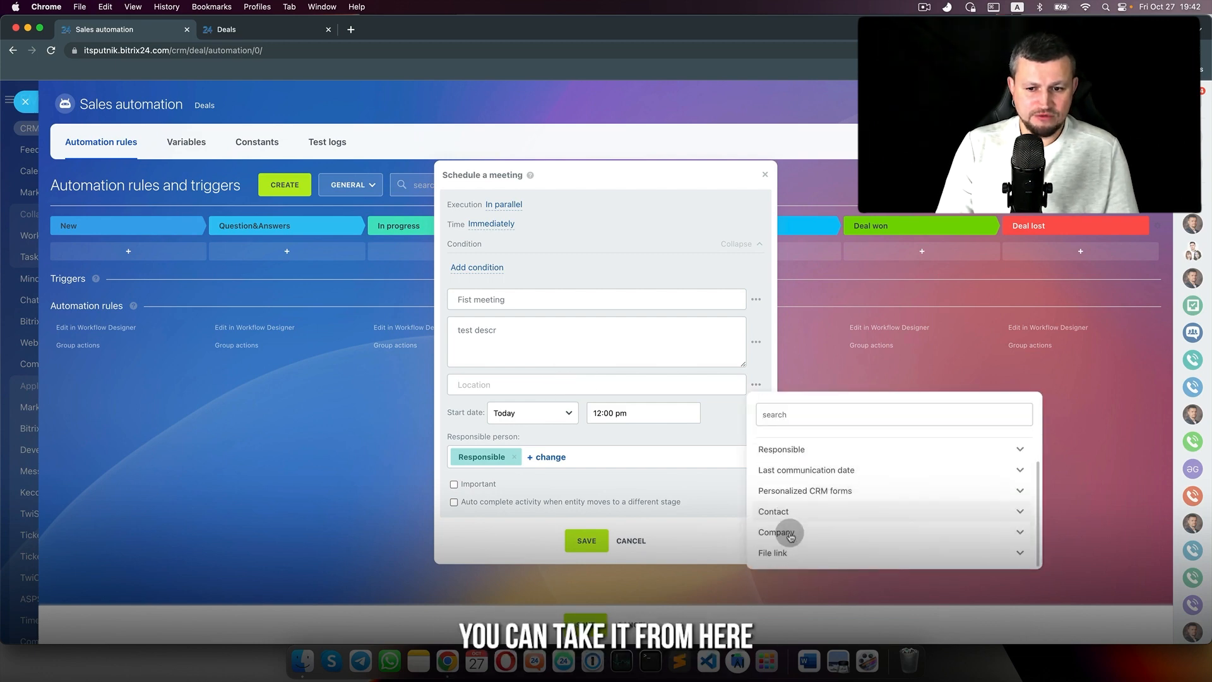
click(673, 385)
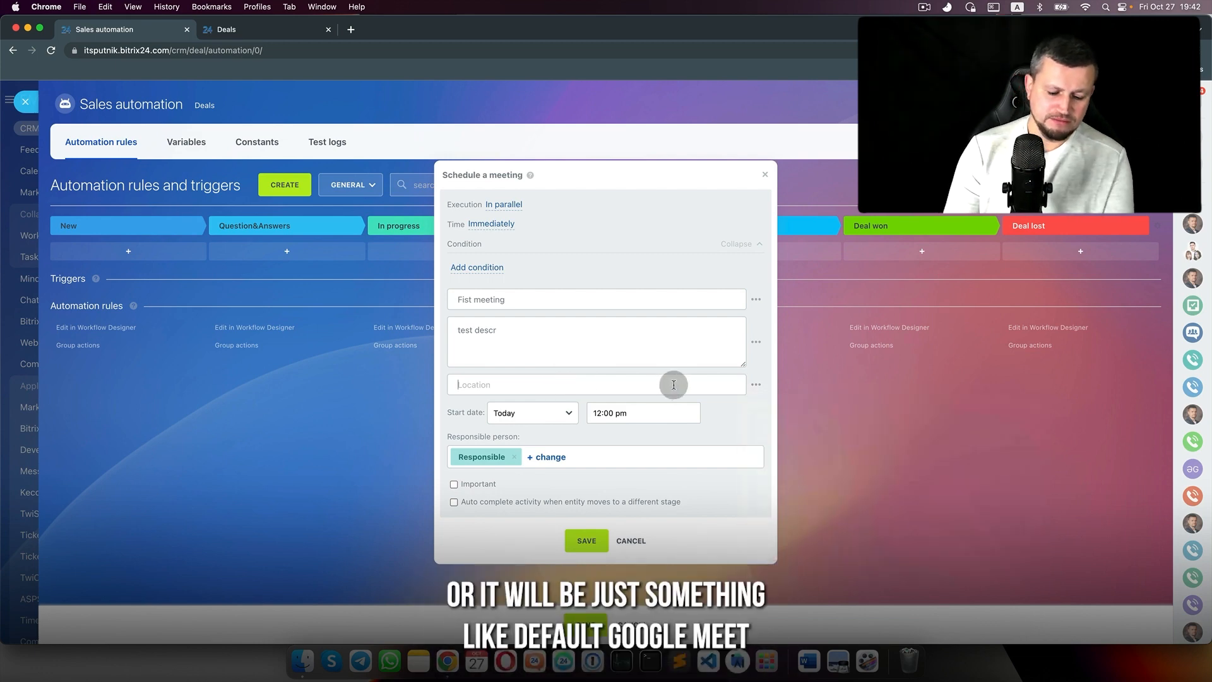
text(Google )
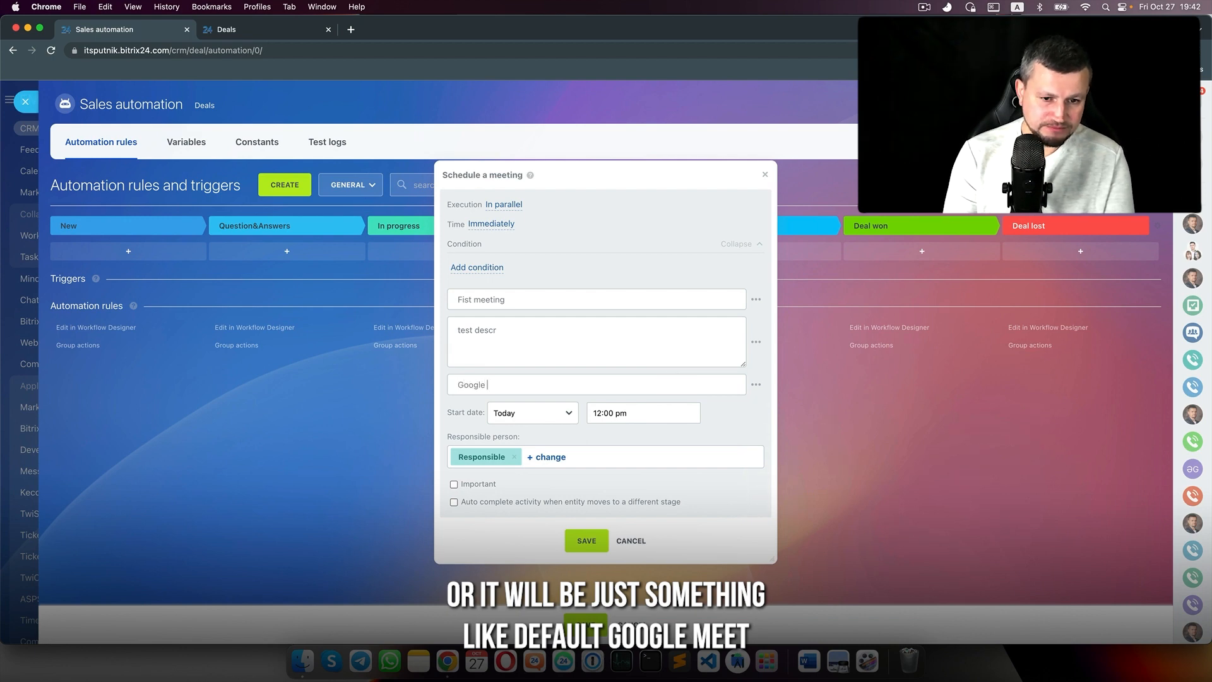
text(meet)
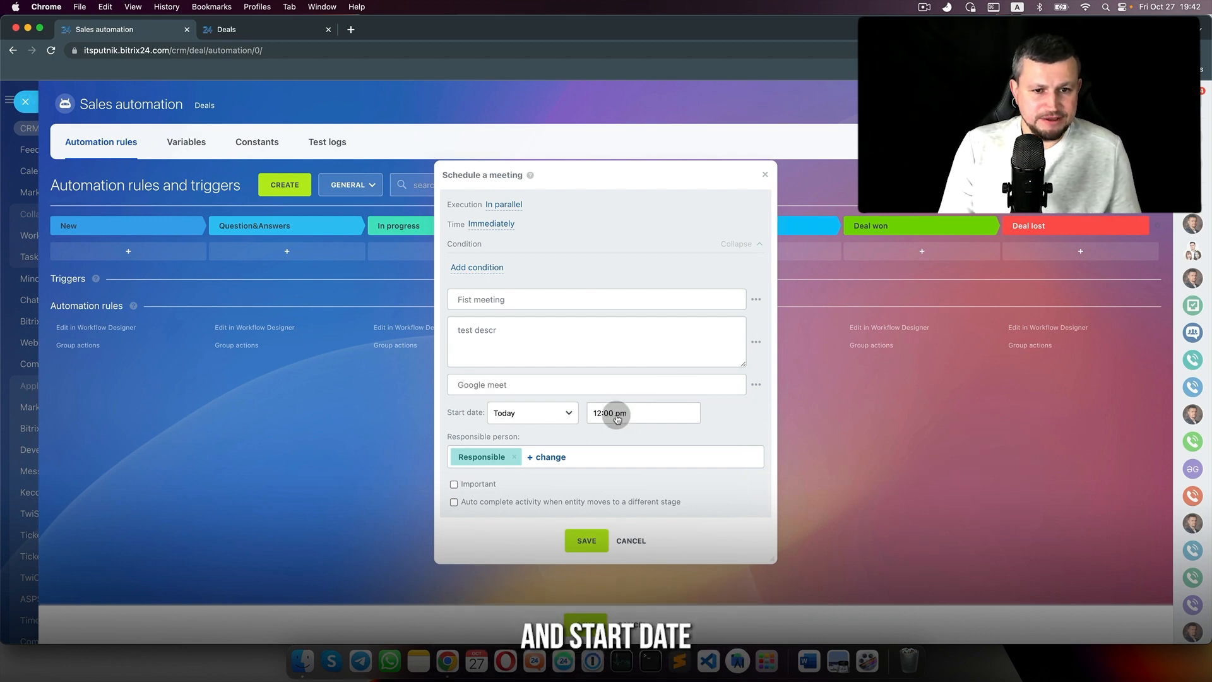
Step: Set the meeting's start to Tomorrow at 4:00 pm, enable Important and auto completion on stage change, and save the rule
click(552, 412)
click(539, 439)
click(561, 411)
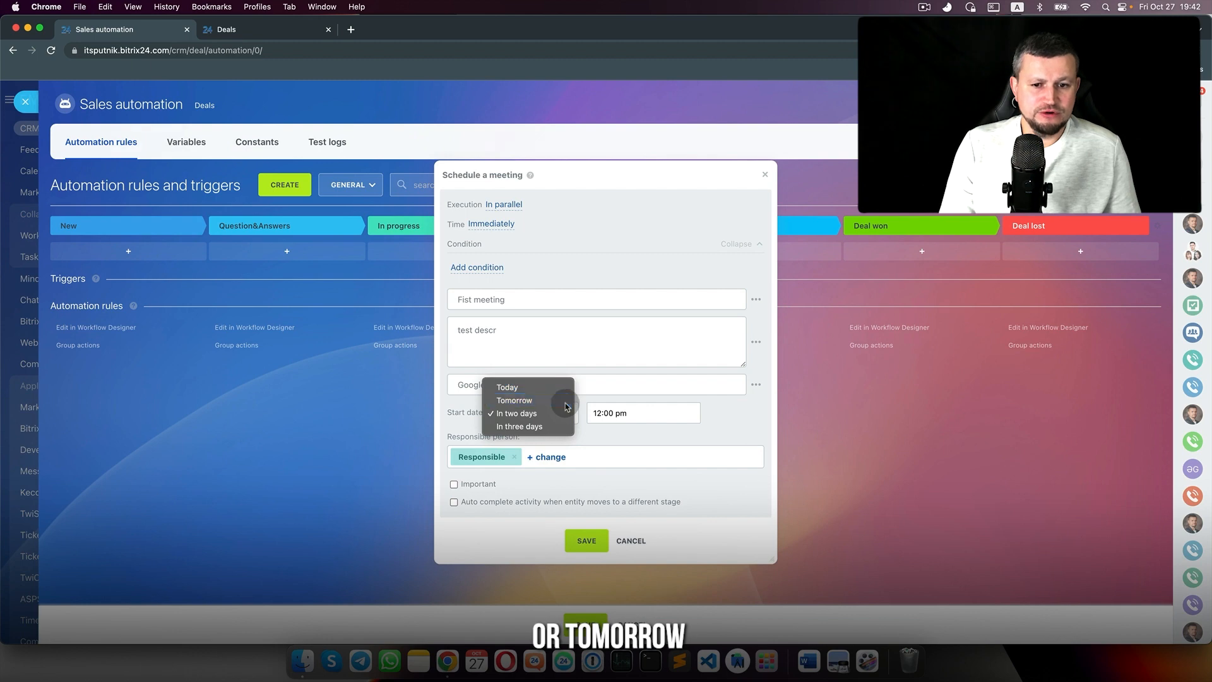
click(562, 402)
click(601, 413)
click(619, 489)
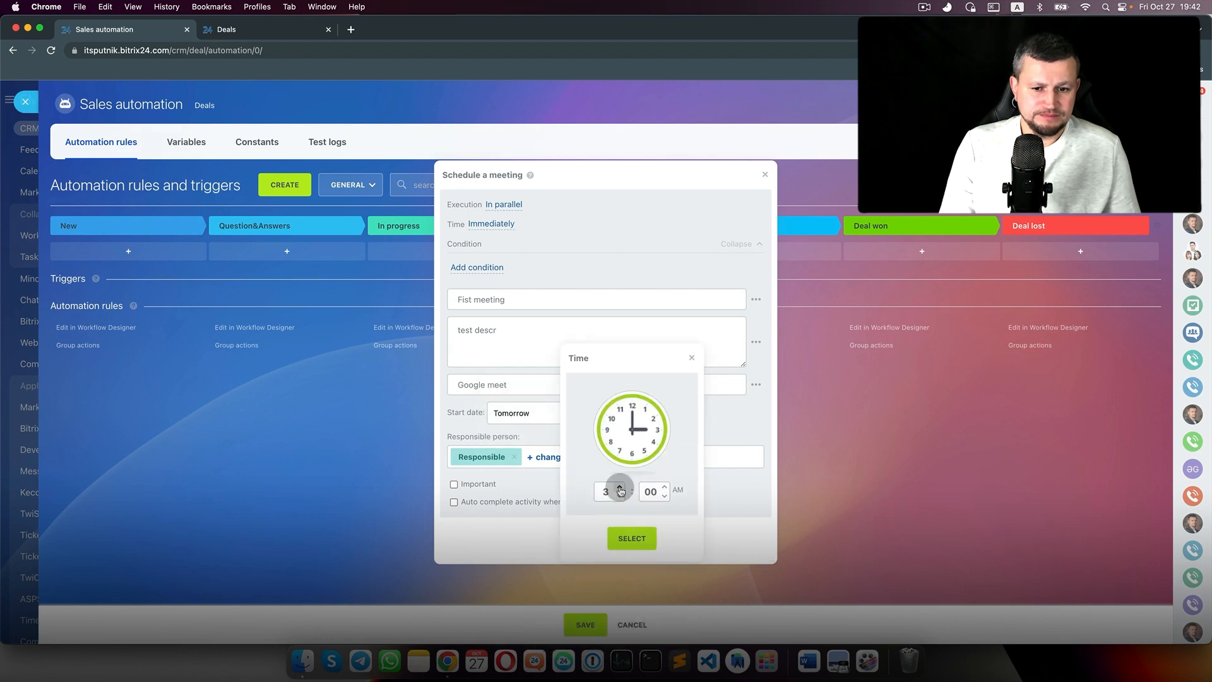
click(637, 531)
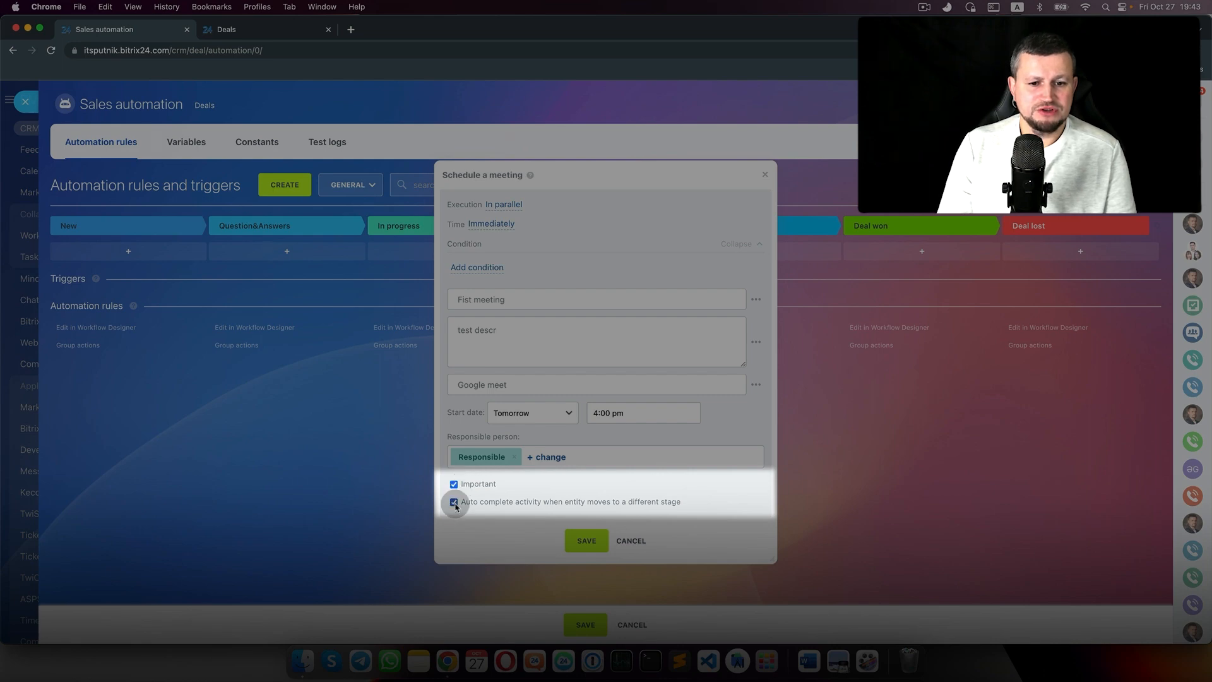
click(593, 547)
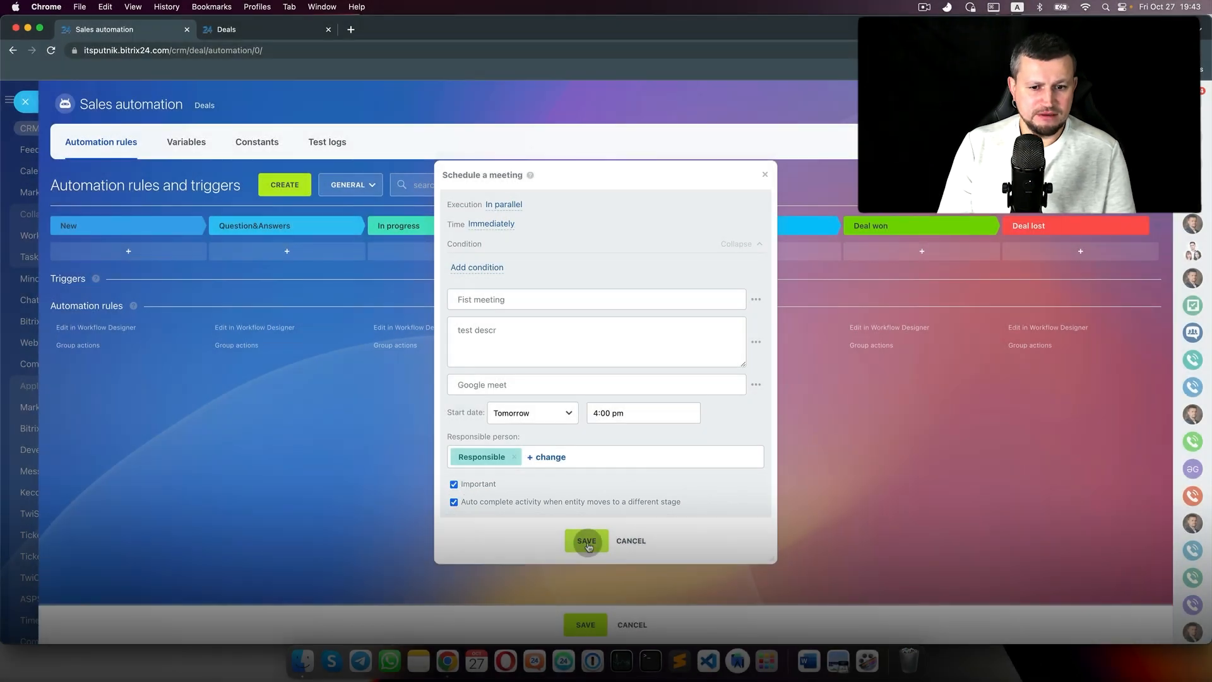
Step: Move the Annual server maintenance deal to the Schedule a meeting stage and review the details of its scheduled meeting
click(26, 101)
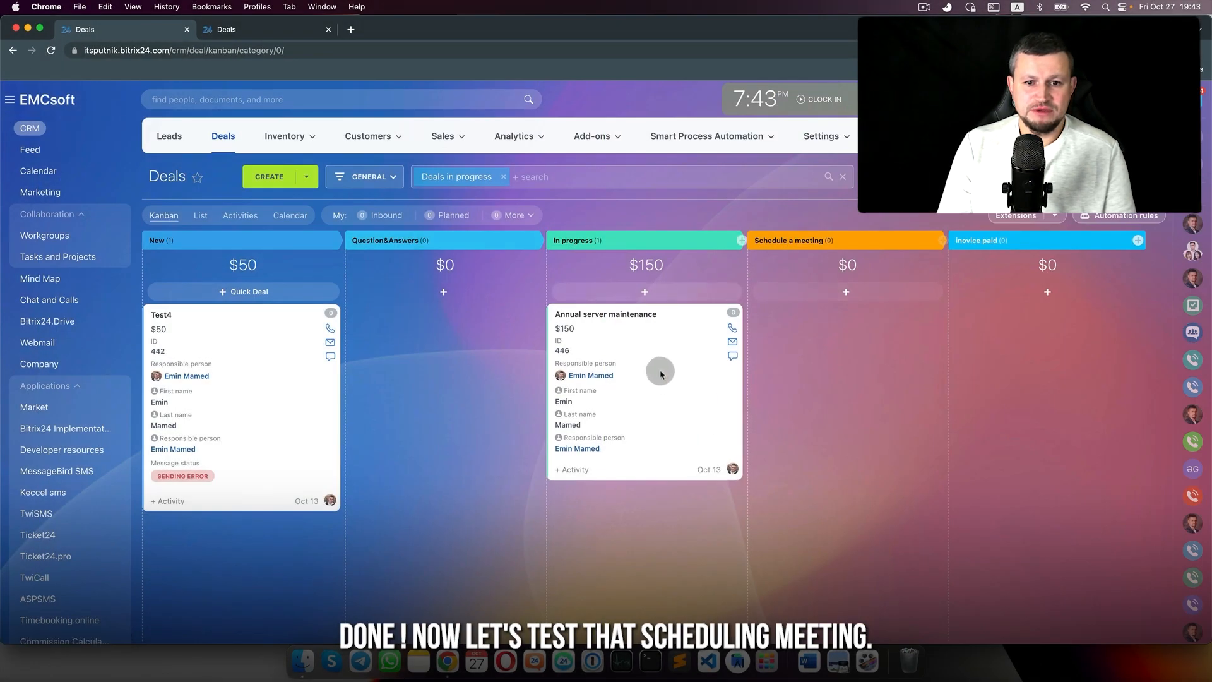
drag(657, 373, 786, 376)
click(820, 314)
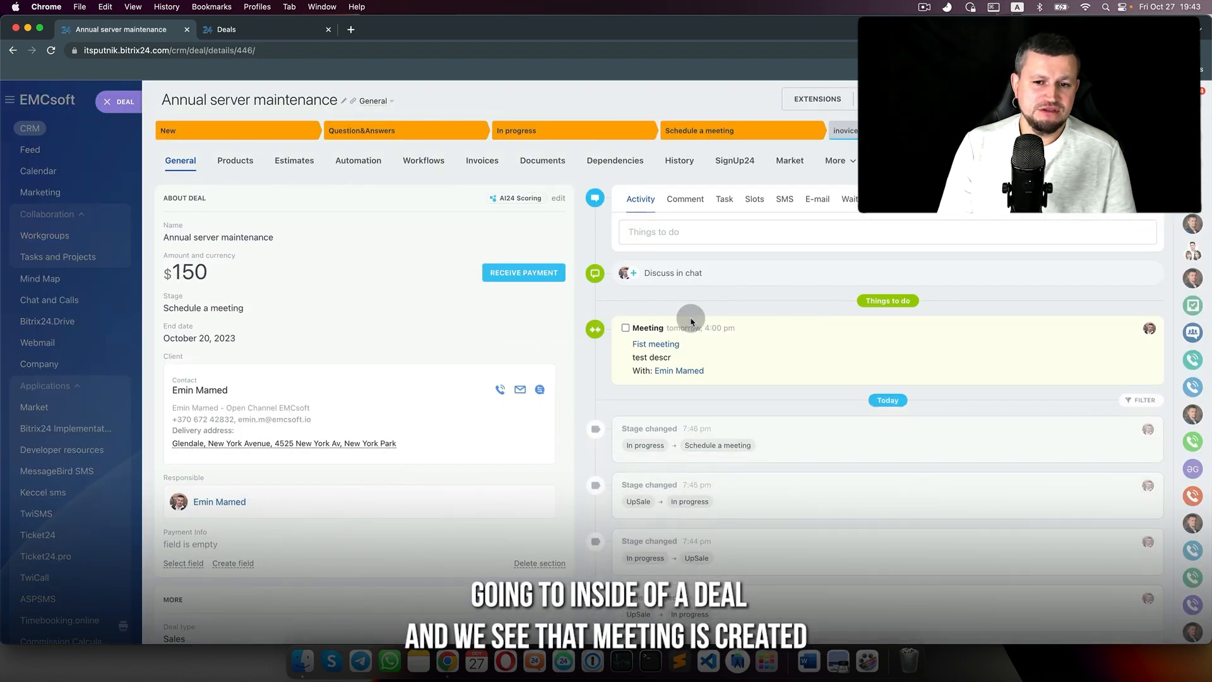
click(657, 345)
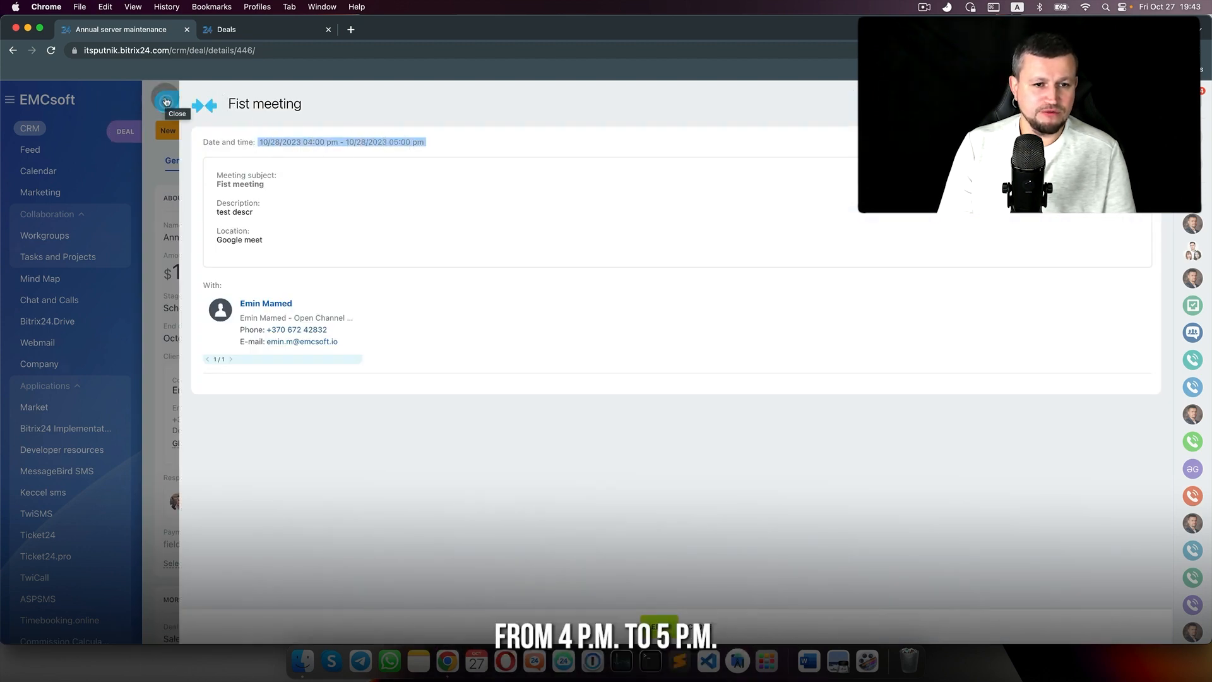
click(166, 102)
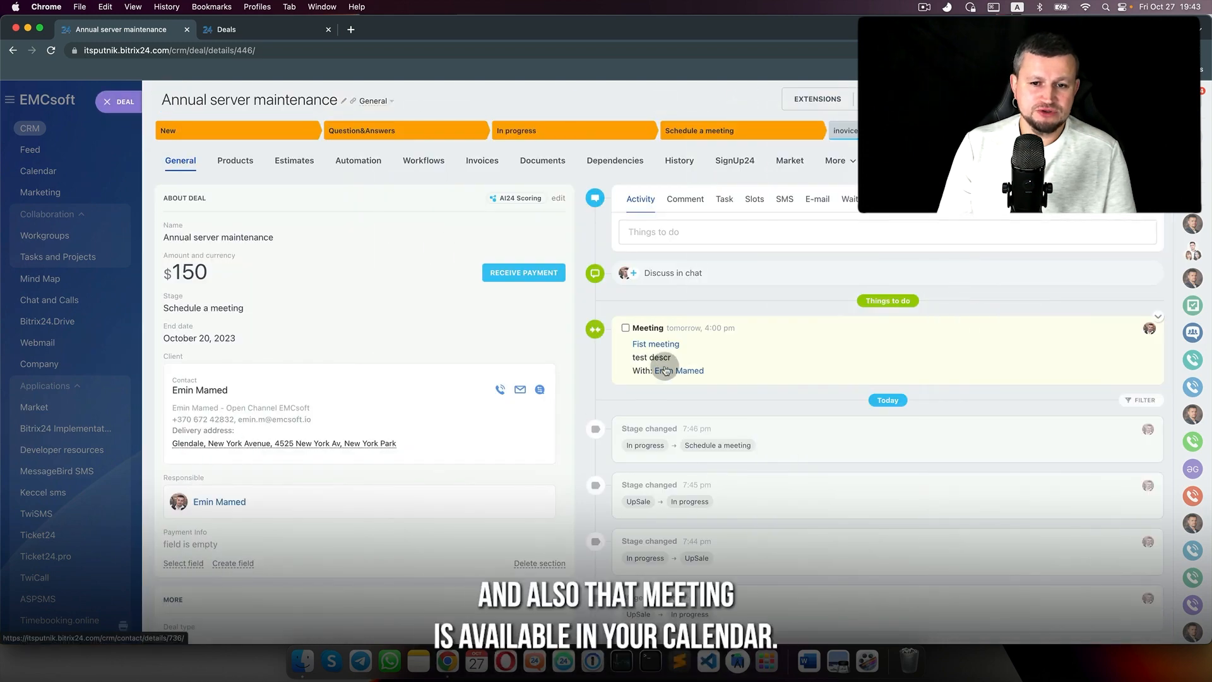
click(108, 103)
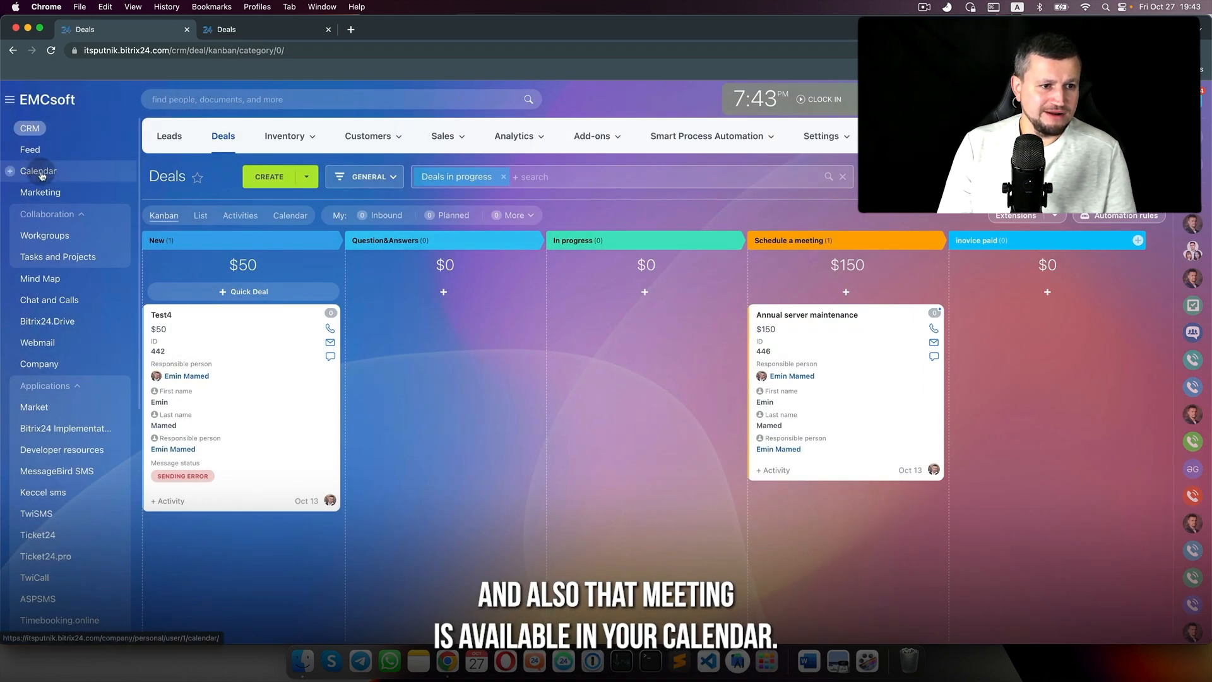
Step: Open the calendar in a separate browser tab and review the Fist meeting event scheduled for October 28
right_click(42, 177)
click(57, 179)
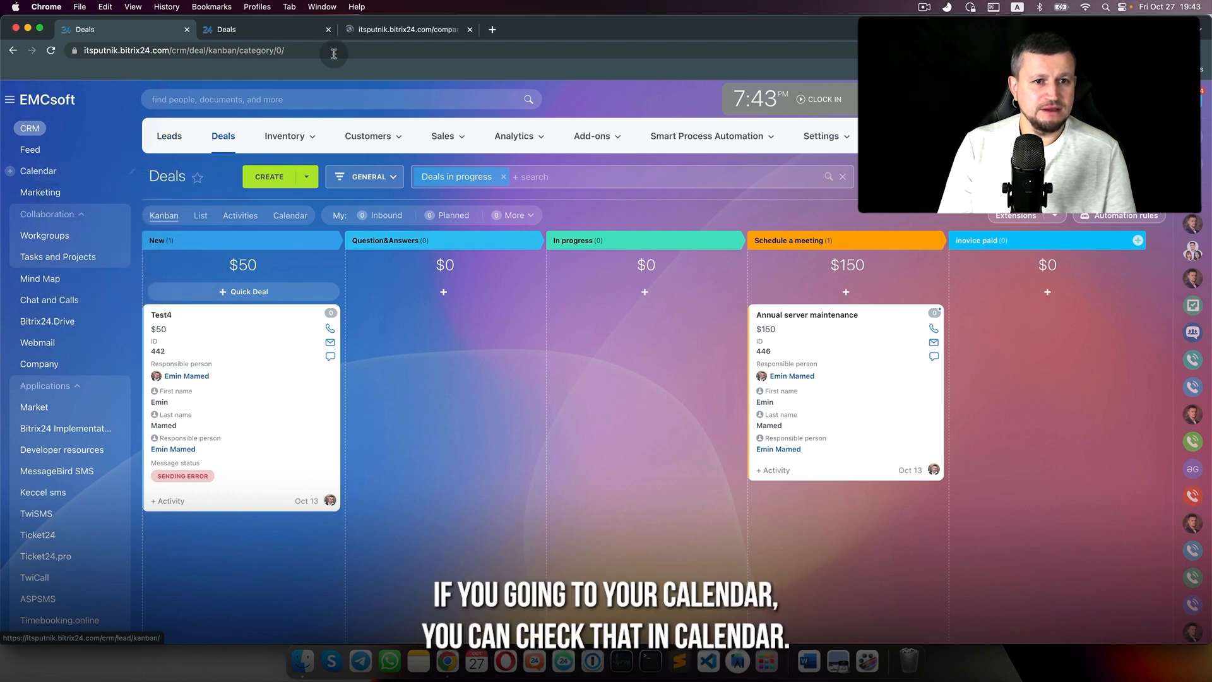
click(423, 31)
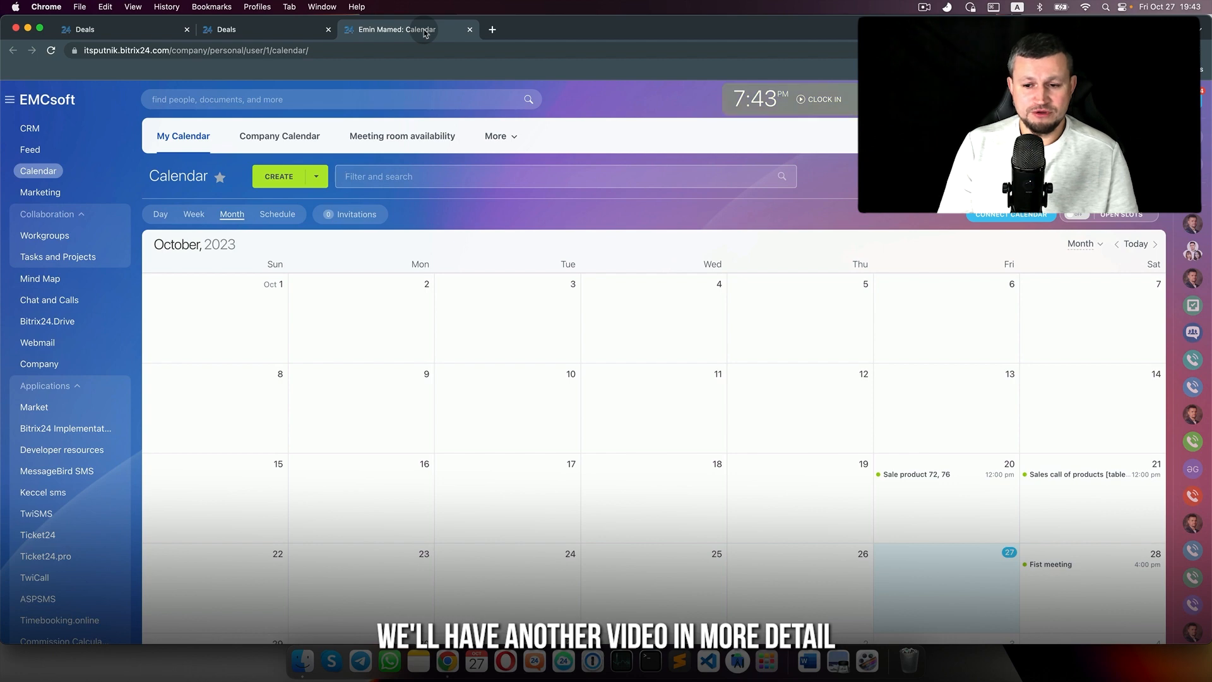
scroll(944, 447, down, 2)
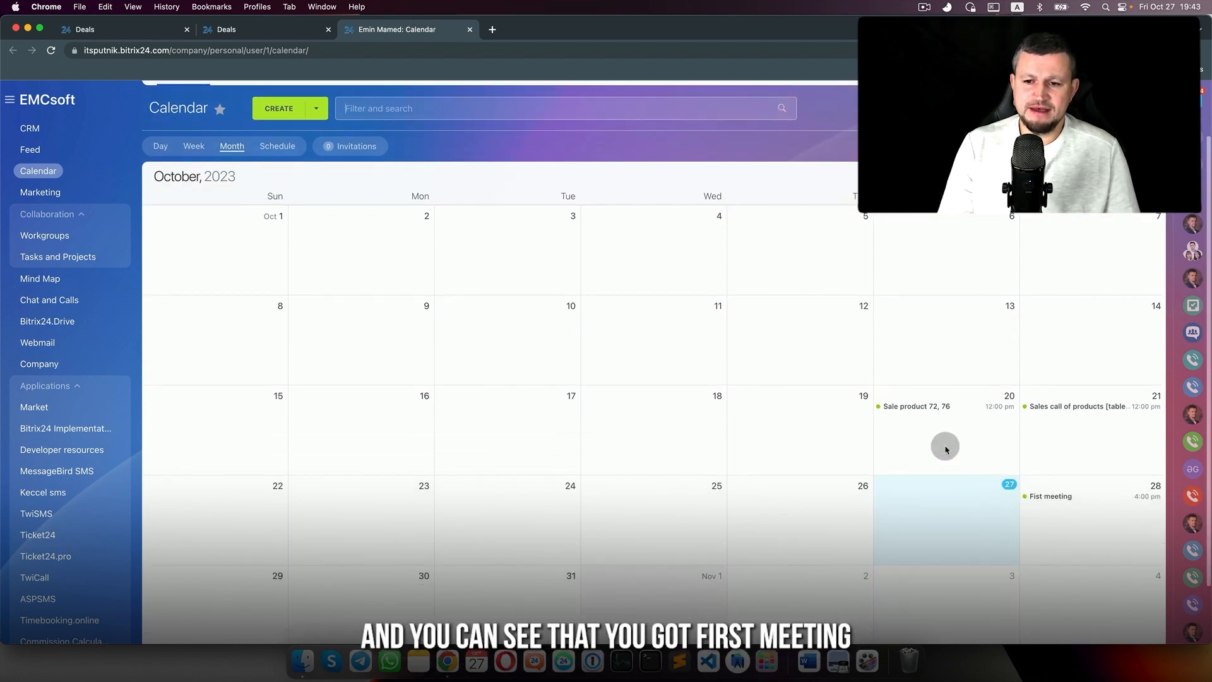
click(1074, 498)
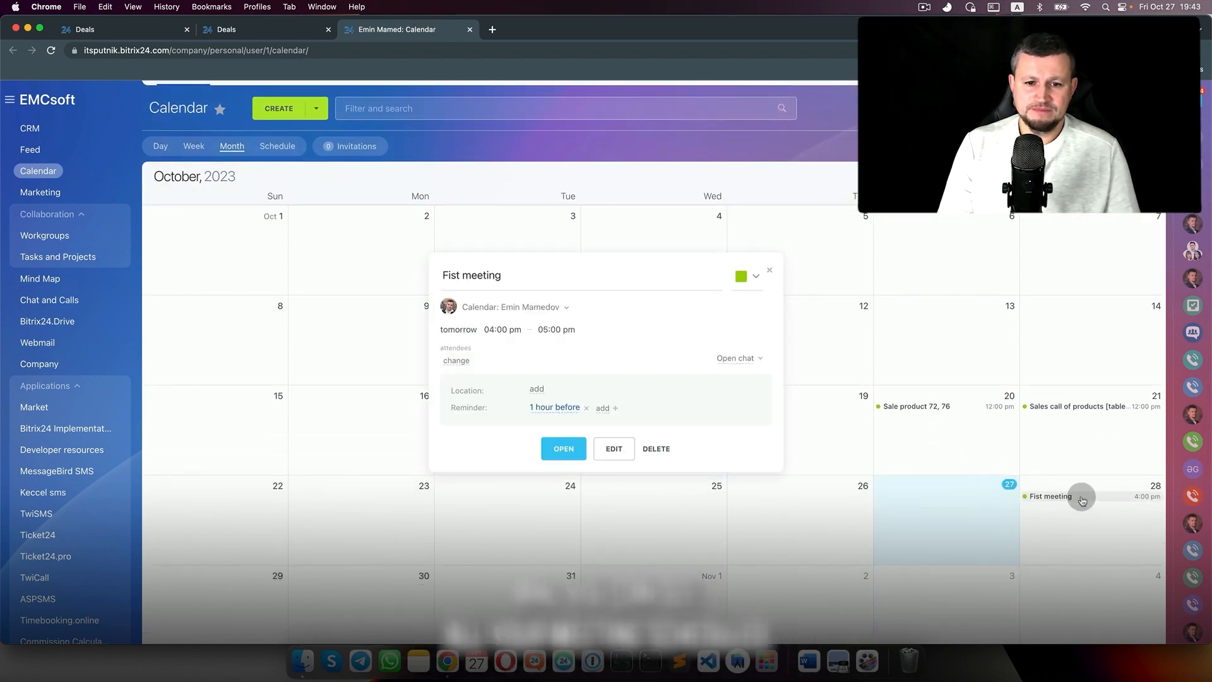
click(771, 273)
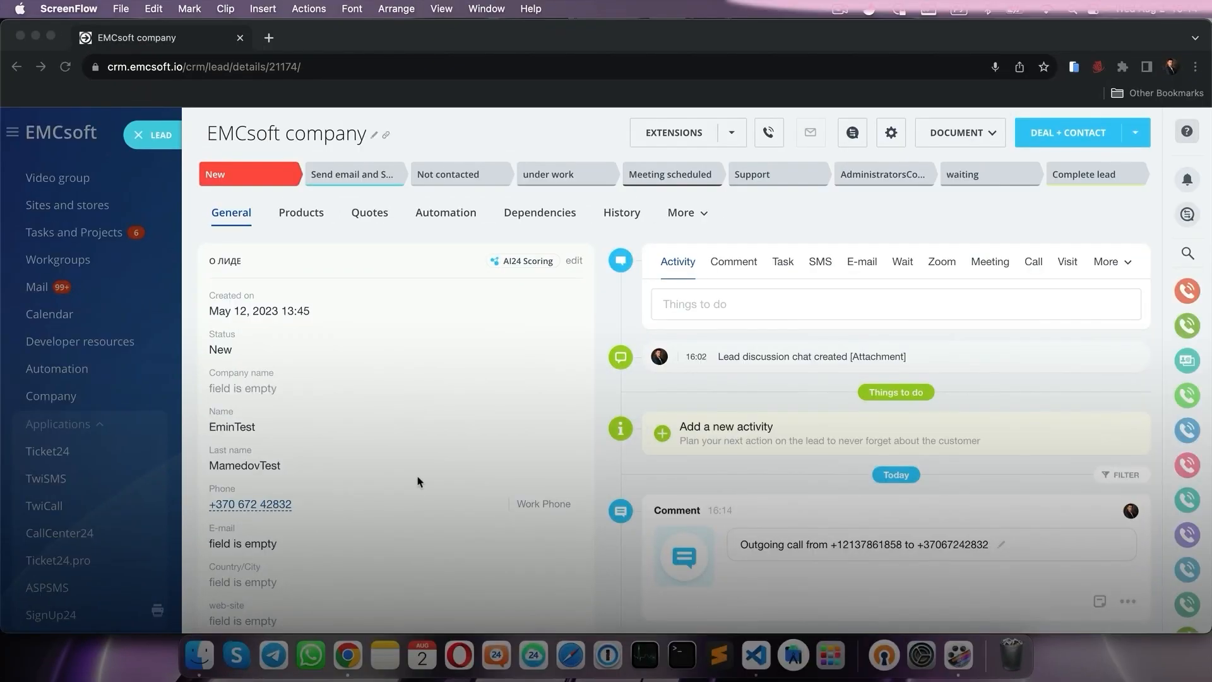
Step: Call the lead's phone number through CallCenter24 and explore the options for adding participants to the call
click(262, 509)
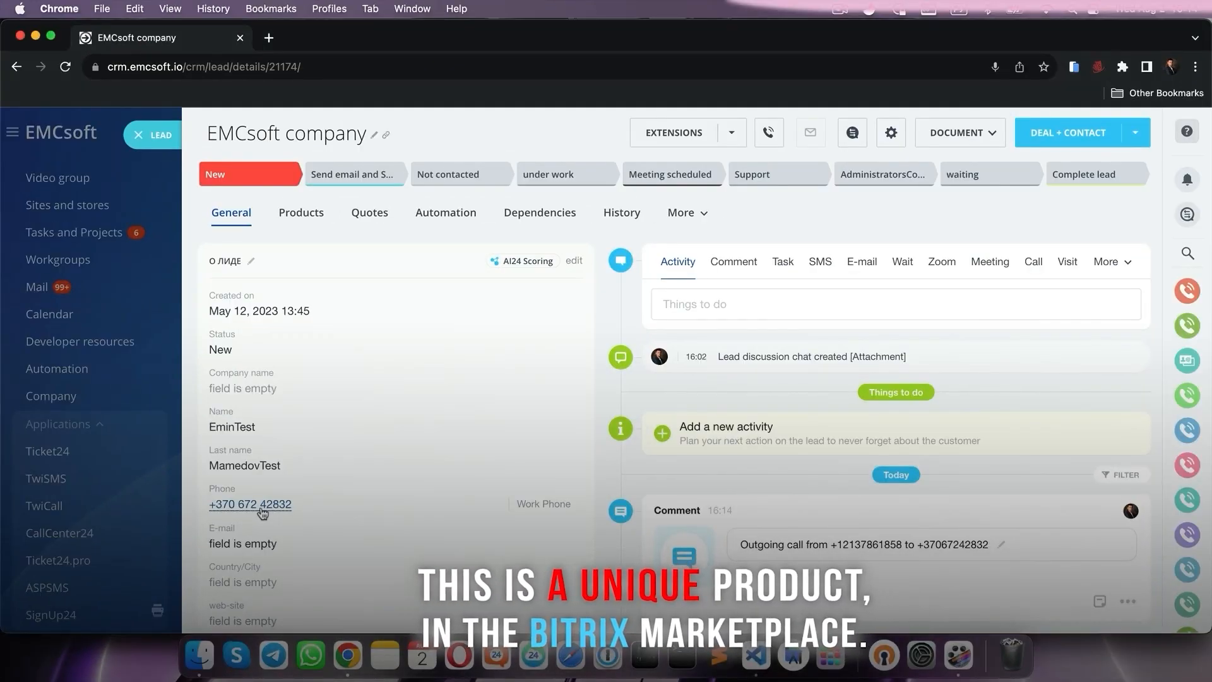
click(231, 509)
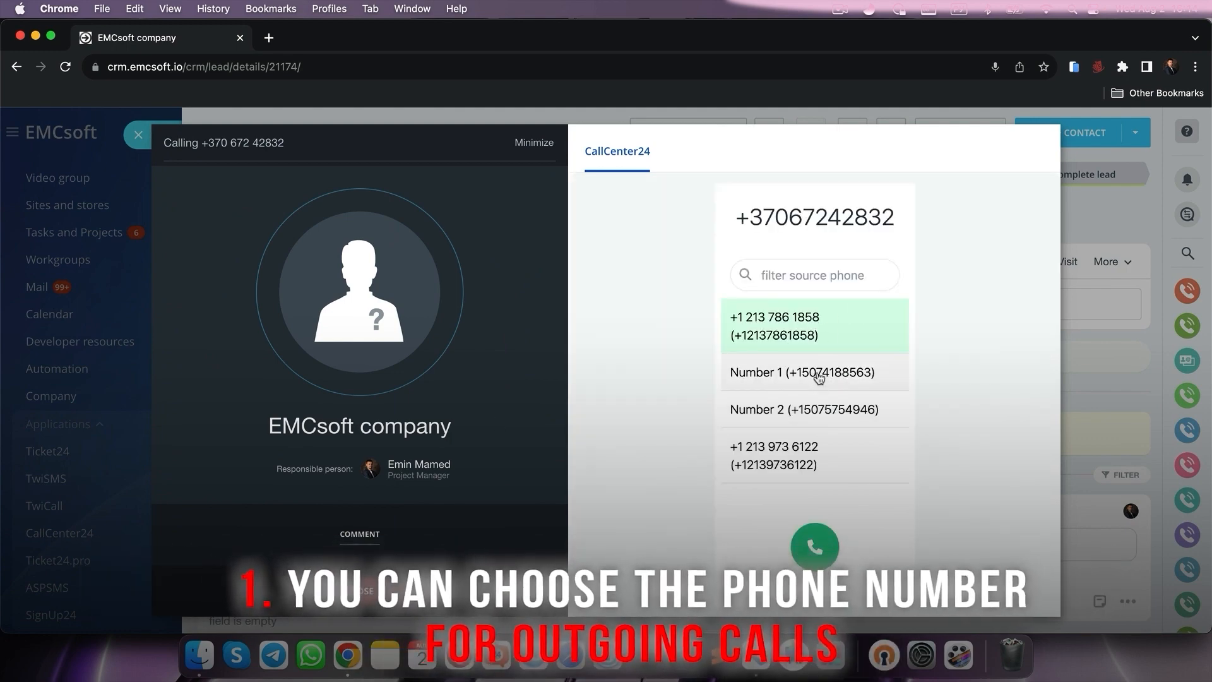
click(821, 554)
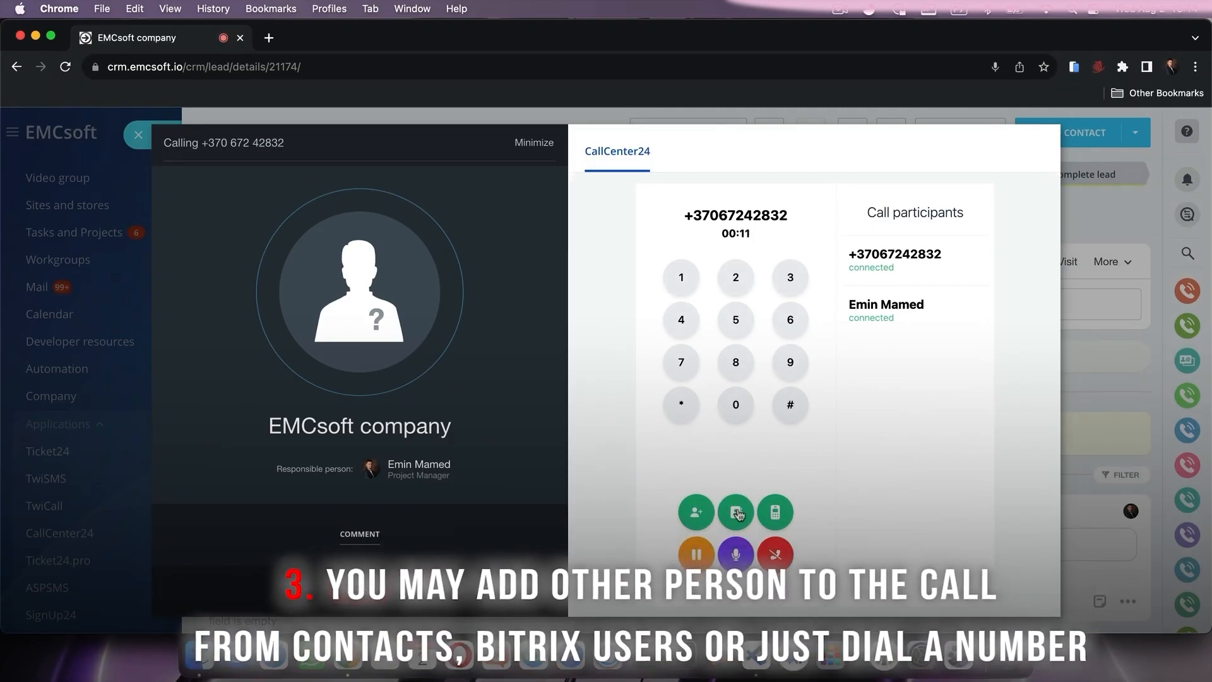
click(737, 513)
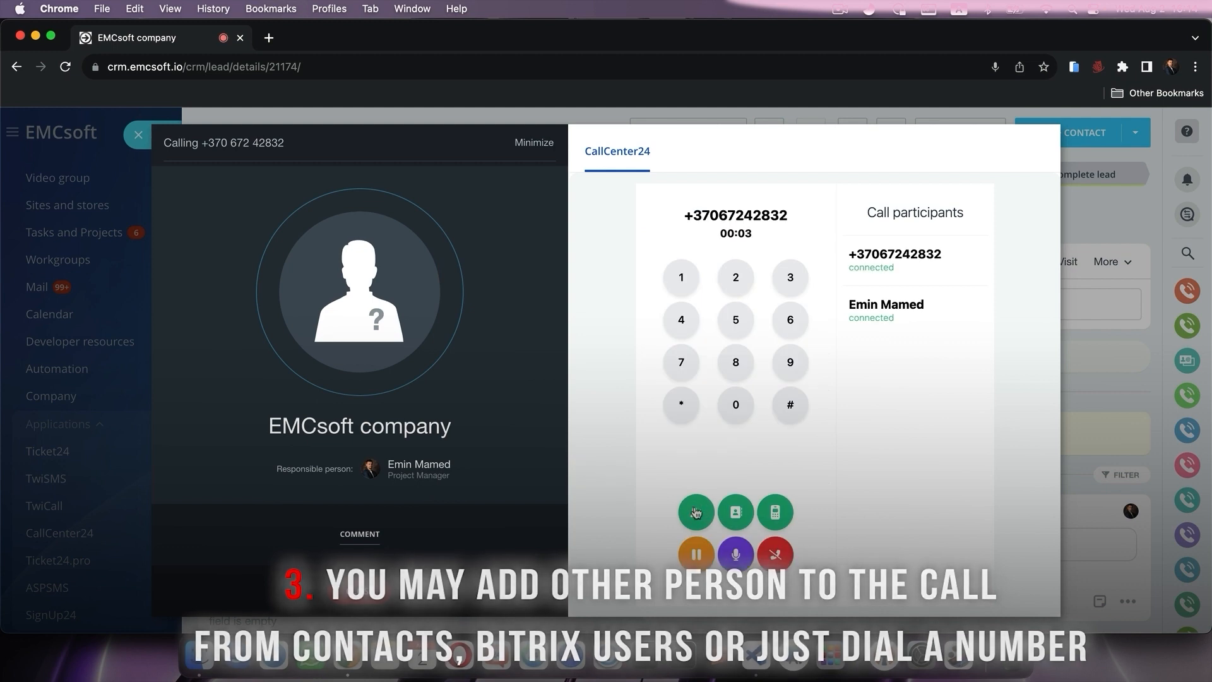
click(696, 513)
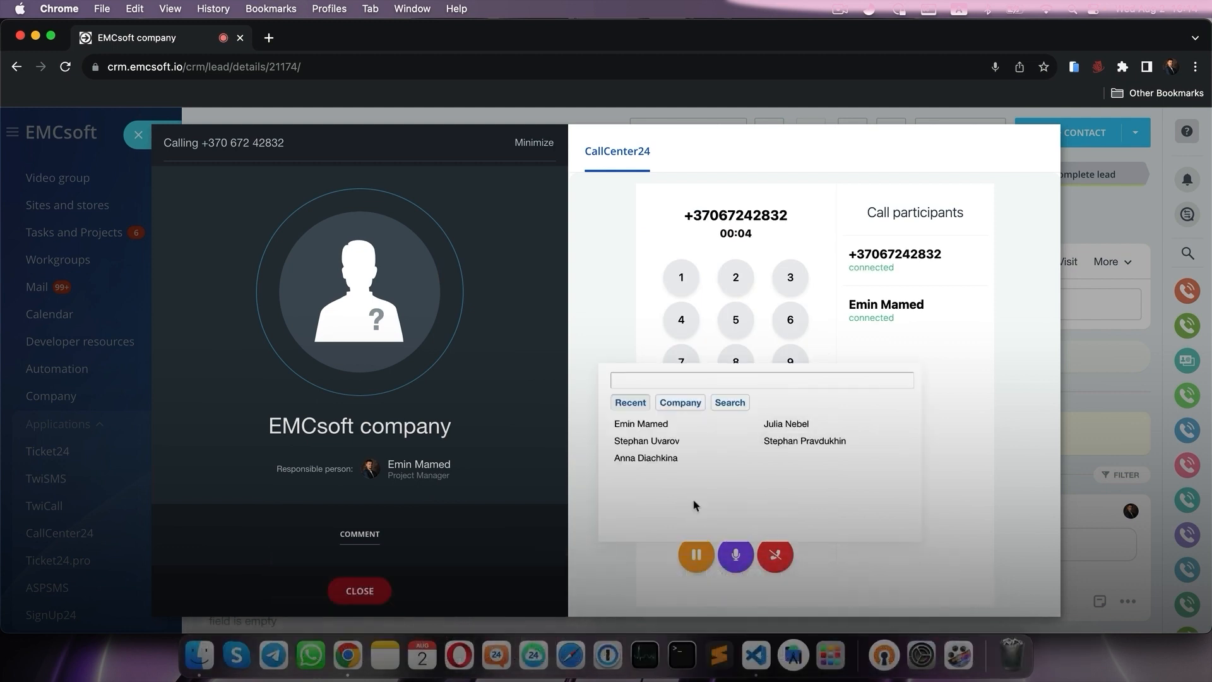
mouse_move(656, 434)
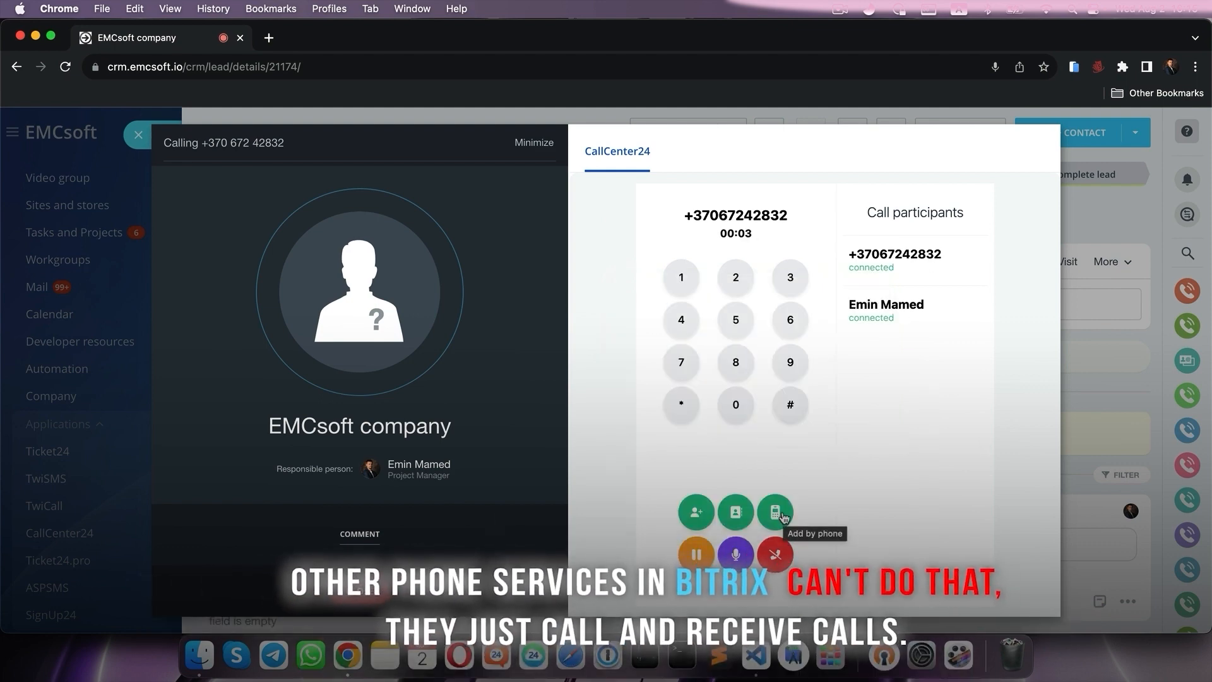
click(783, 518)
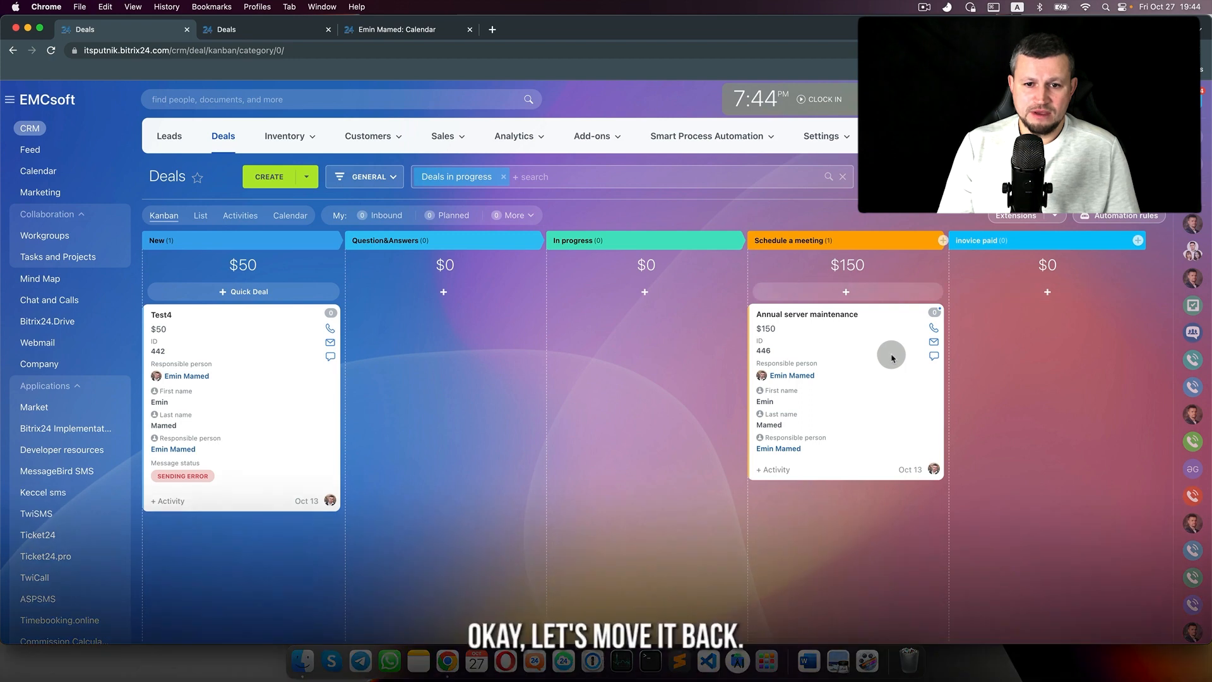
Step: Move the Annual server maintenance deal back to In progress and delete the Schedule a meeting automation rule
drag(789, 329, 631, 341)
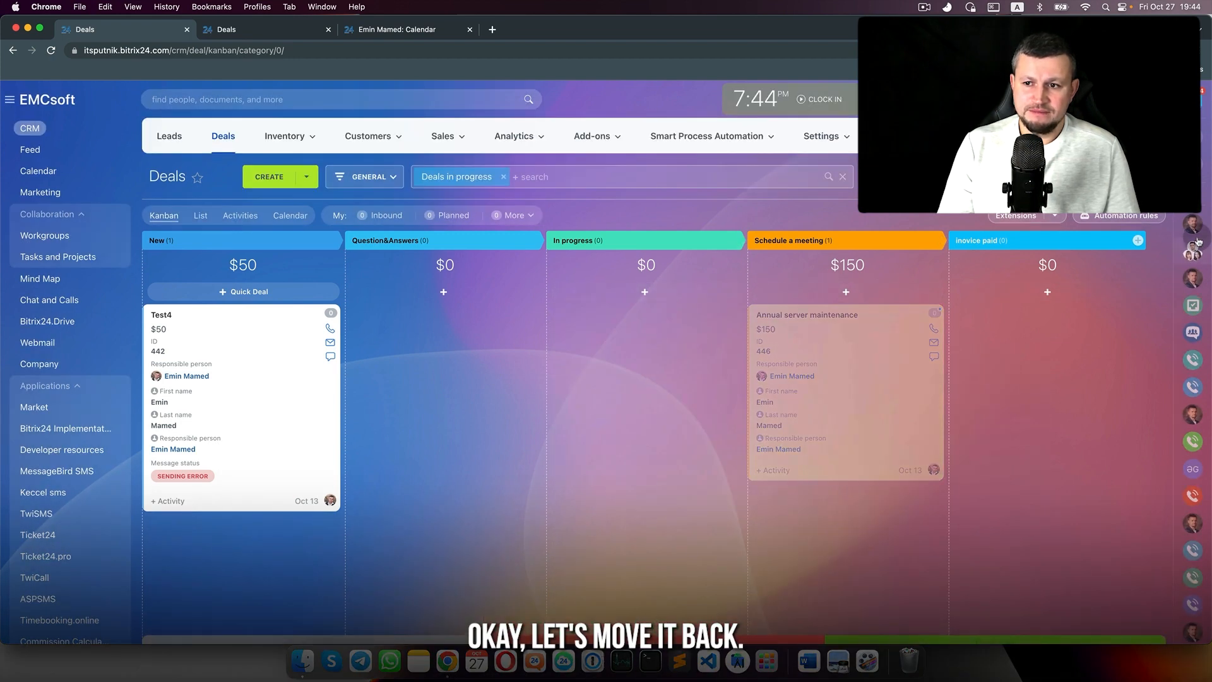
click(1110, 218)
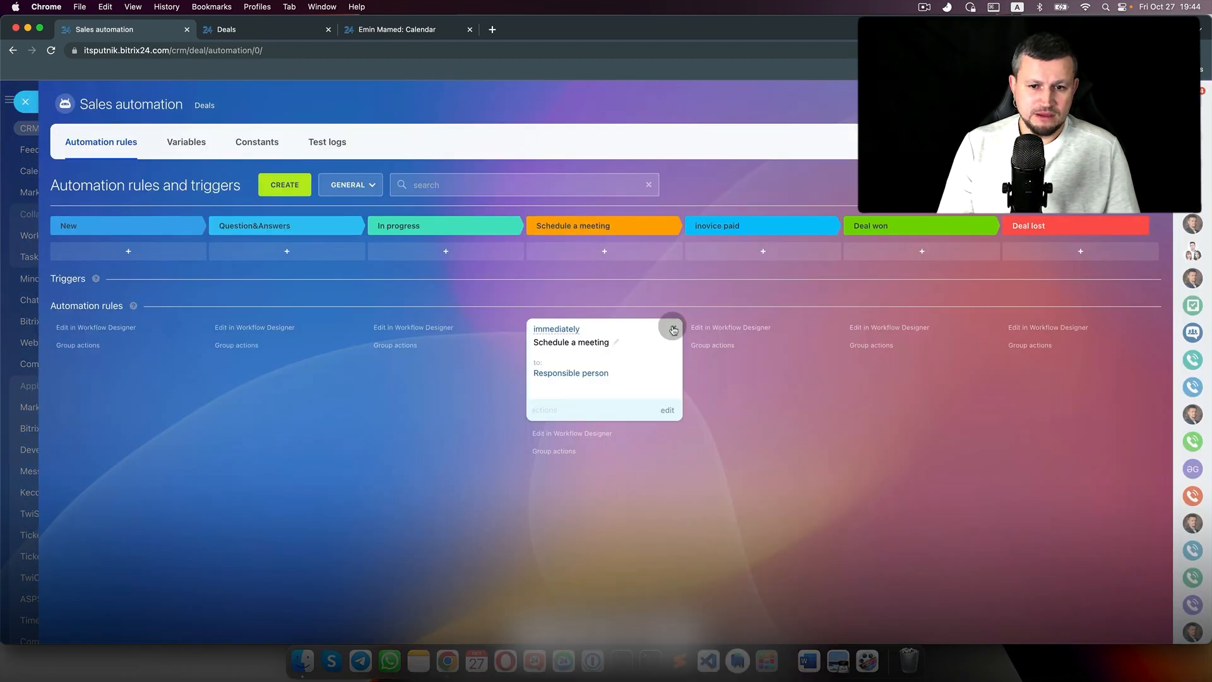
Step: Add a Schedule a call rule from the Repeat sales group to the New stage
click(285, 185)
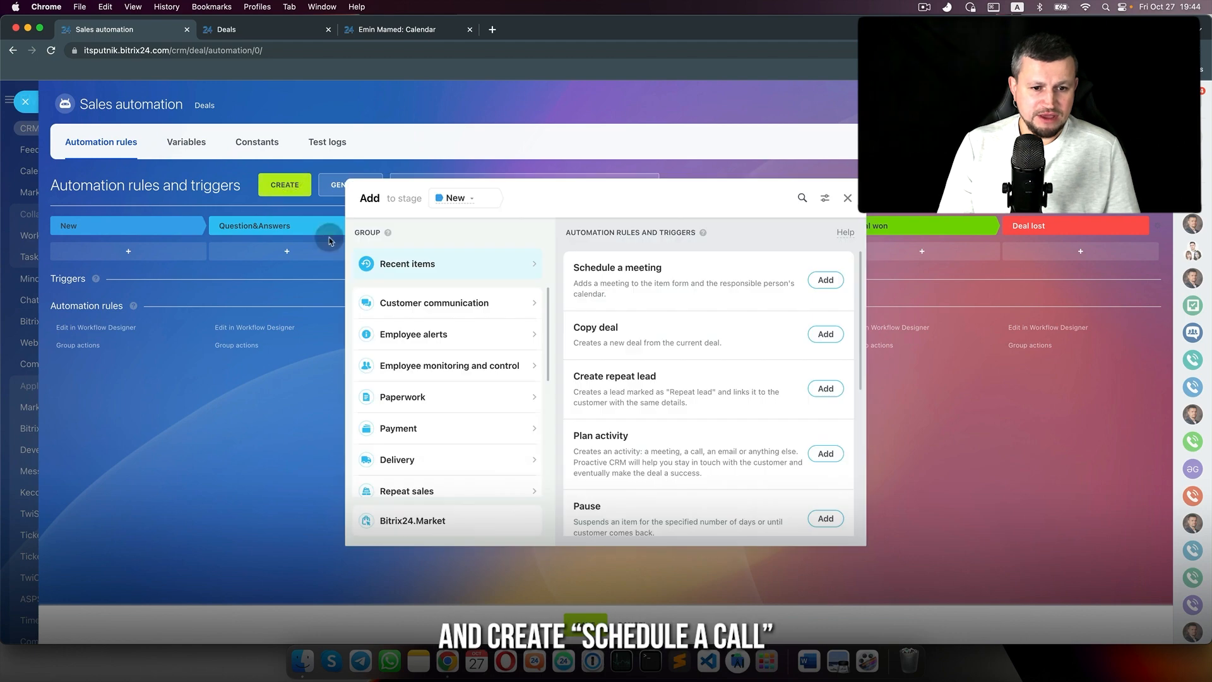
click(414, 490)
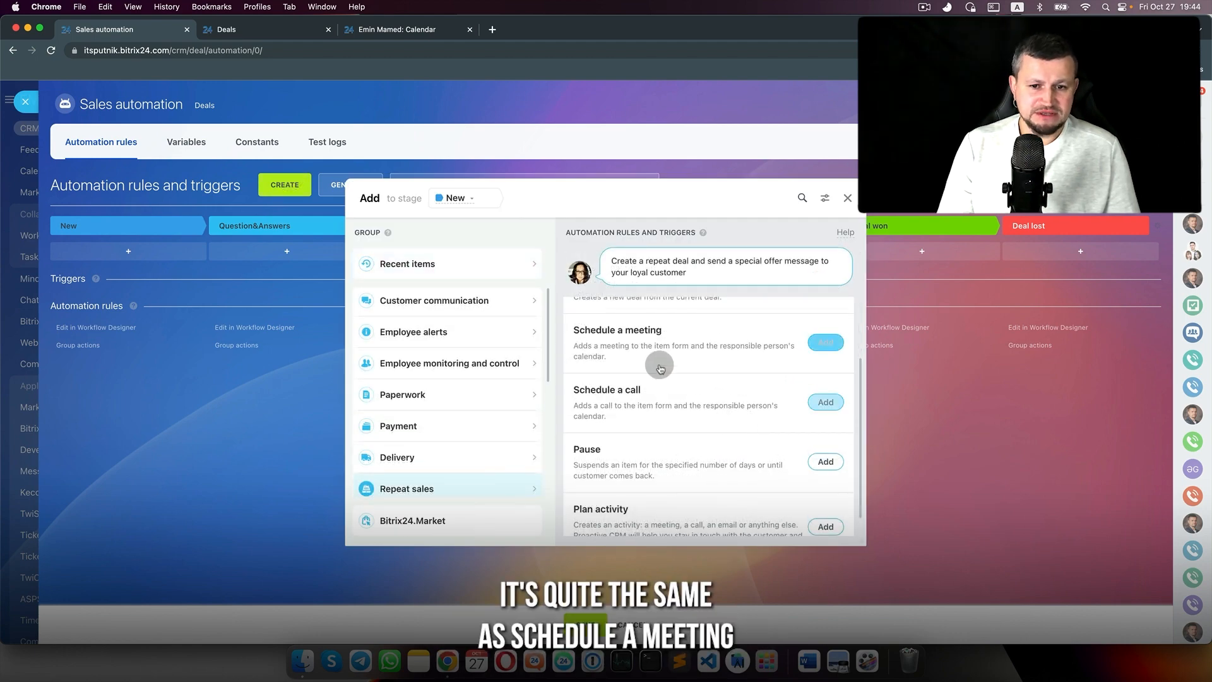
click(825, 402)
Step: Enter "find out if they need our product" as the call's subject and "test descr" as its description
click(492, 314)
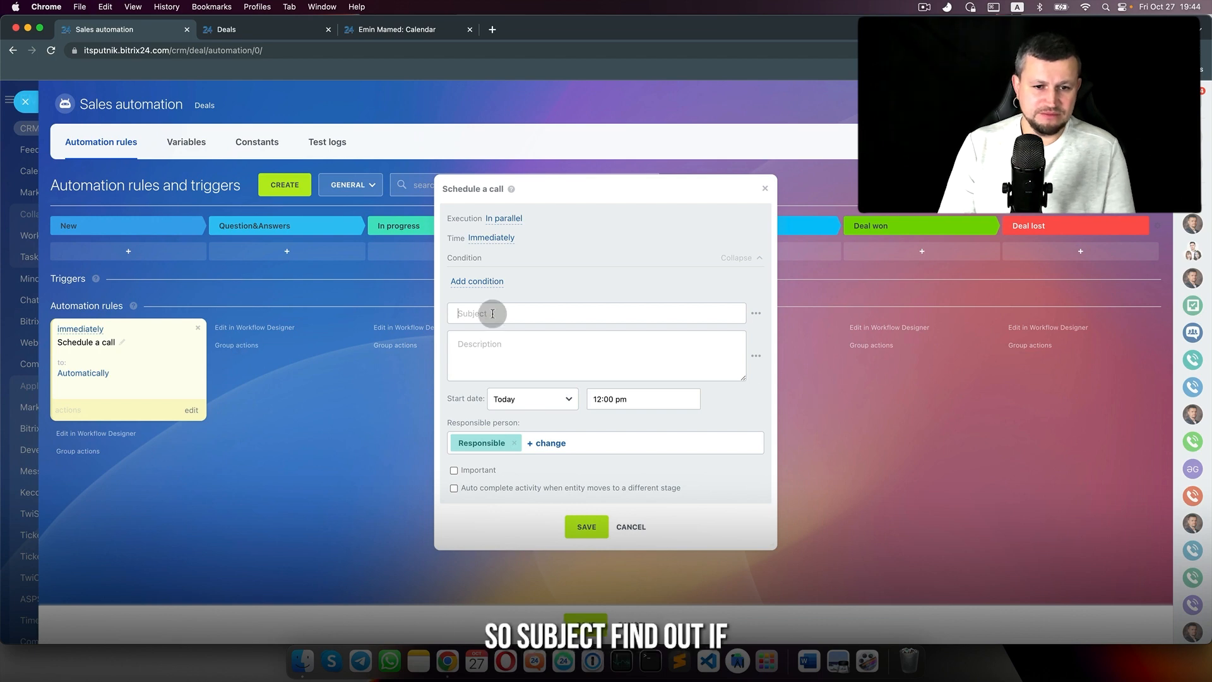
text(find out)
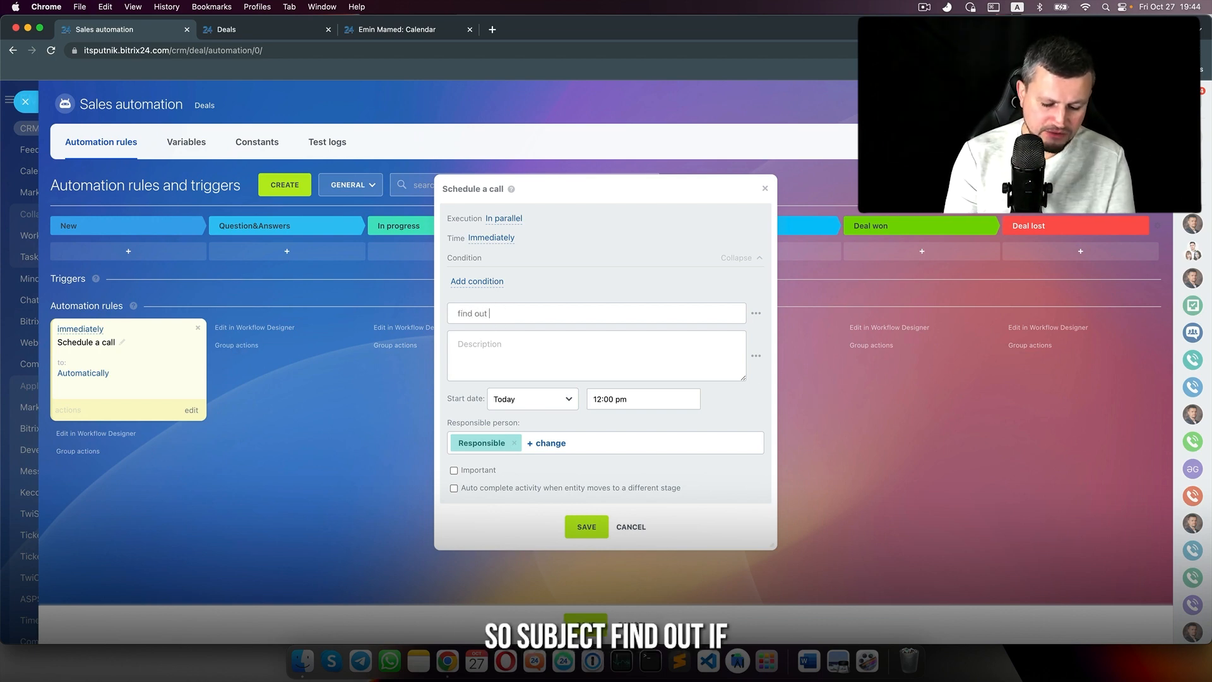
text( if they need our p)
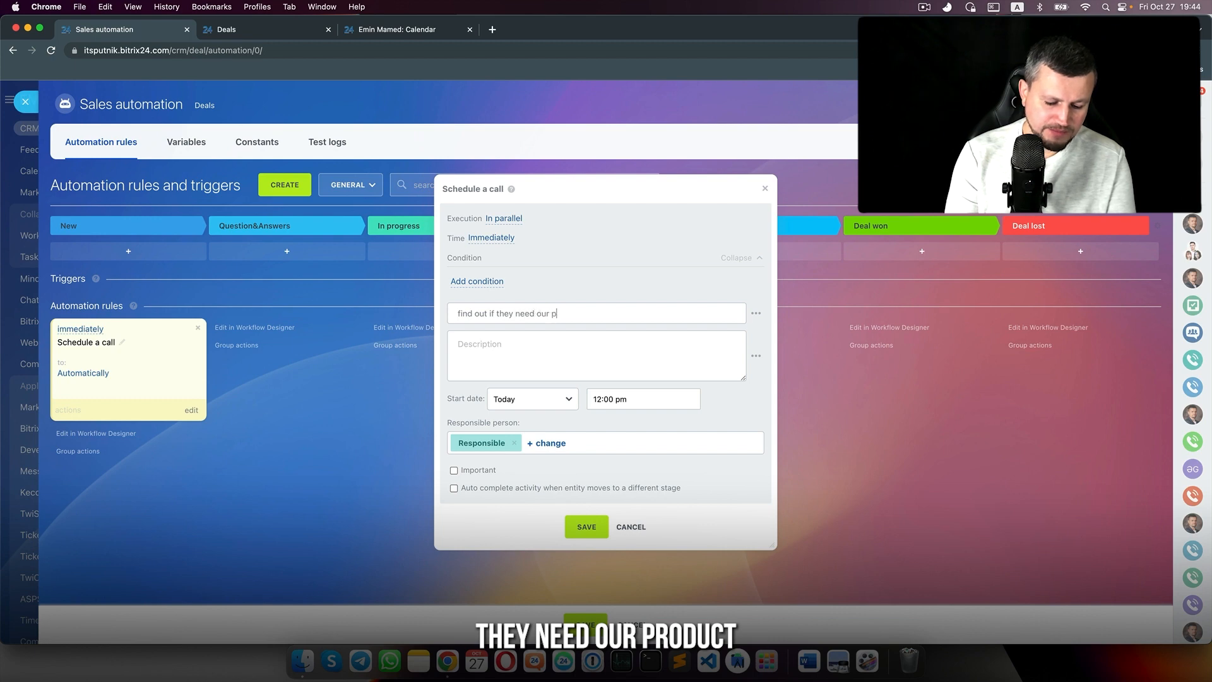
text(roduct)
click(568, 353)
text(test descr)
Step: Set the call's start to Tomorrow at 1:00 am, enable Important and auto completion on stage change, and save the rule
click(517, 399)
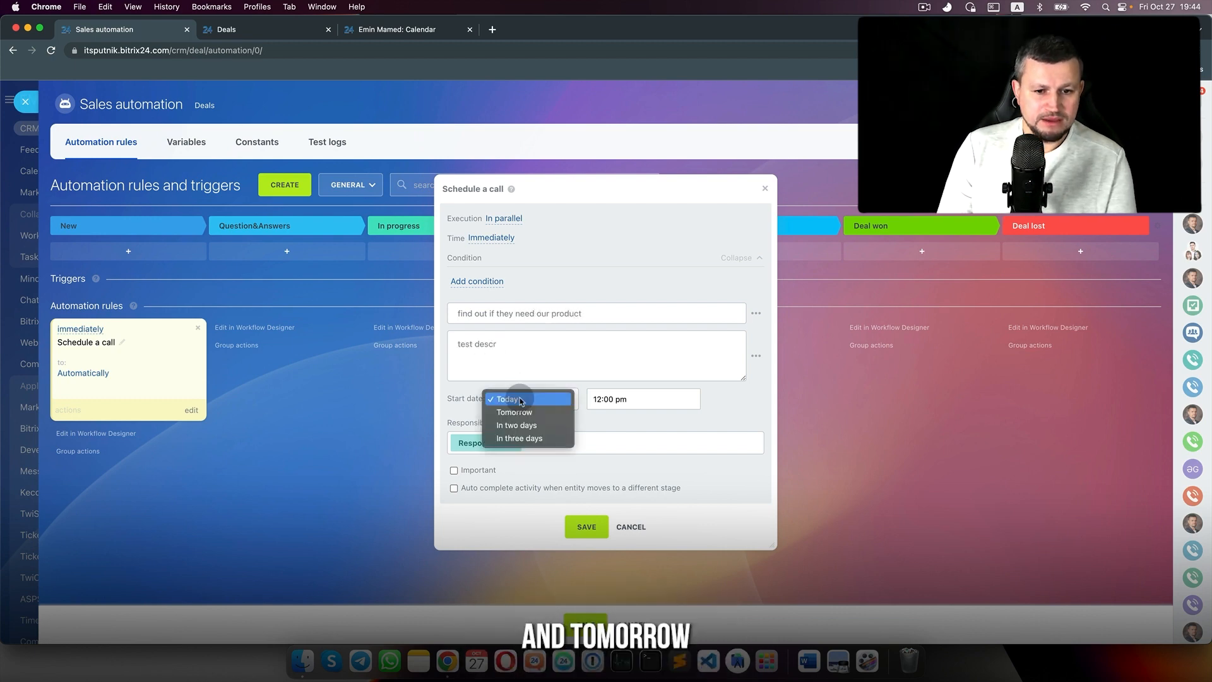
click(525, 412)
click(617, 399)
click(675, 480)
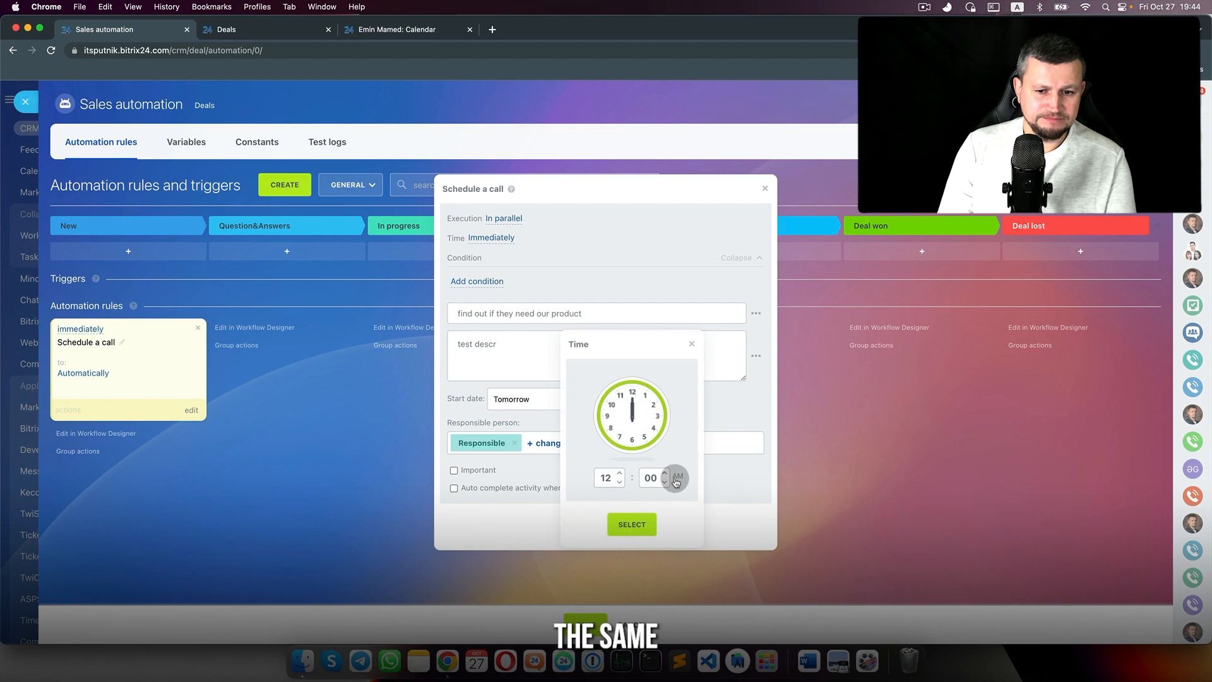
click(487, 474)
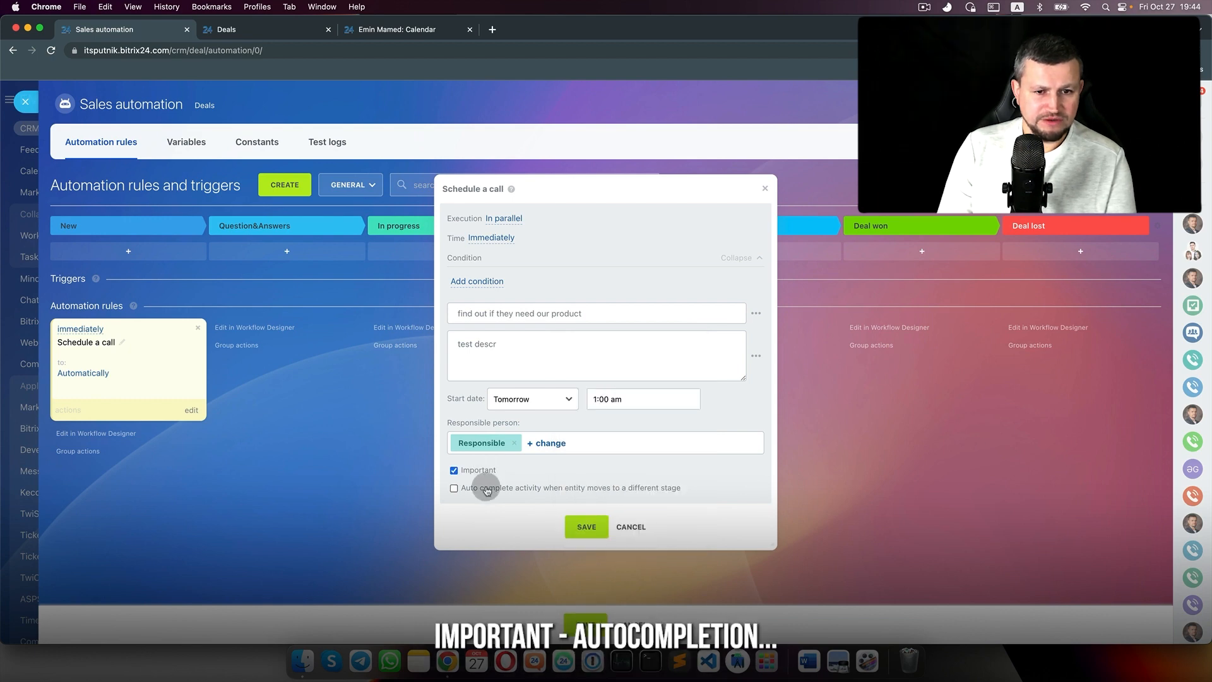
click(588, 526)
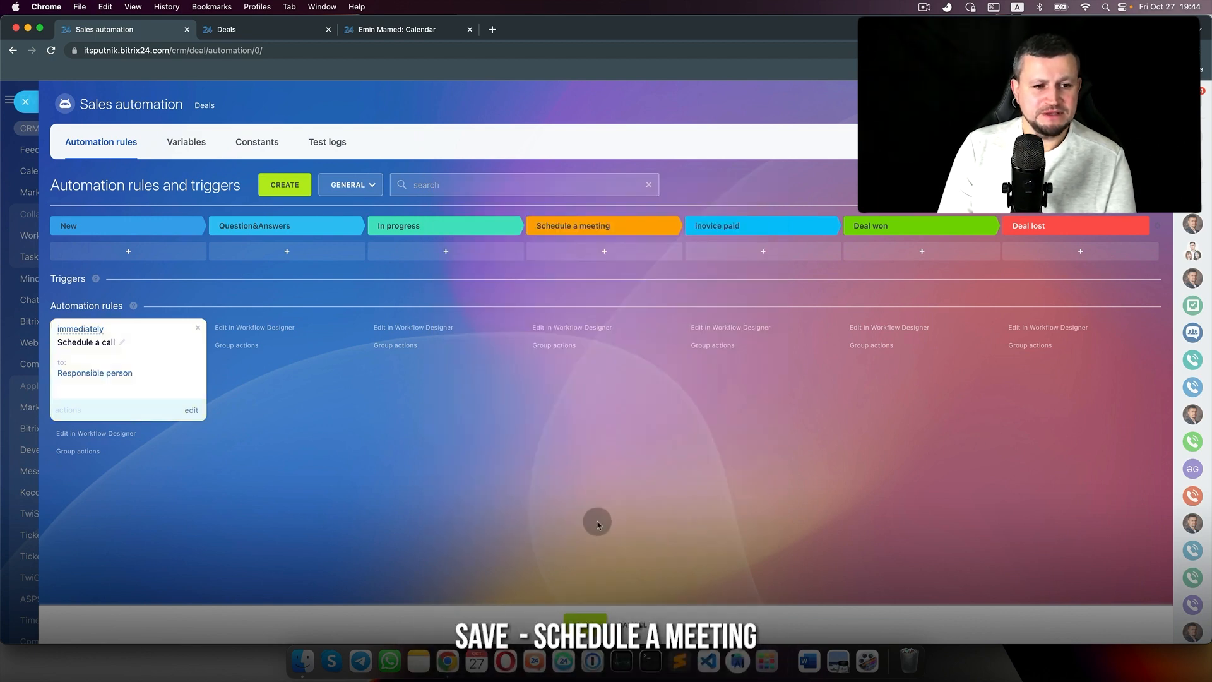
Step: Move the Schedule a call rule to the Schedule a meeting stage and save the automation rules
drag(139, 343, 639, 406)
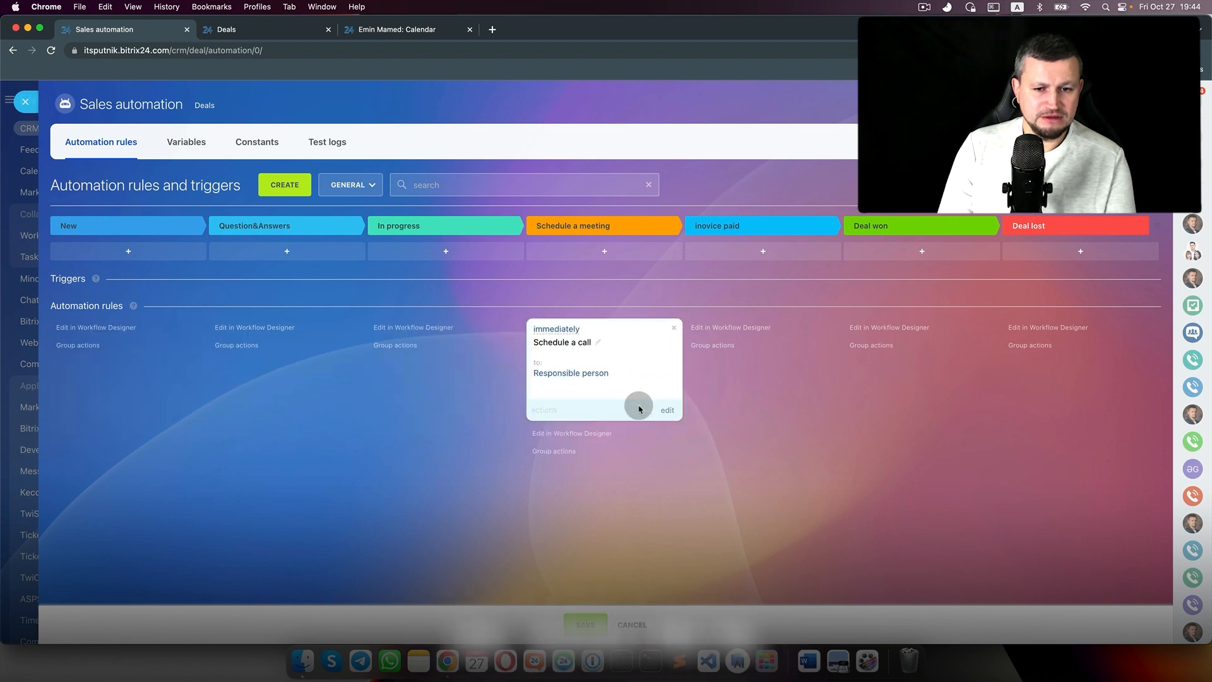
click(586, 625)
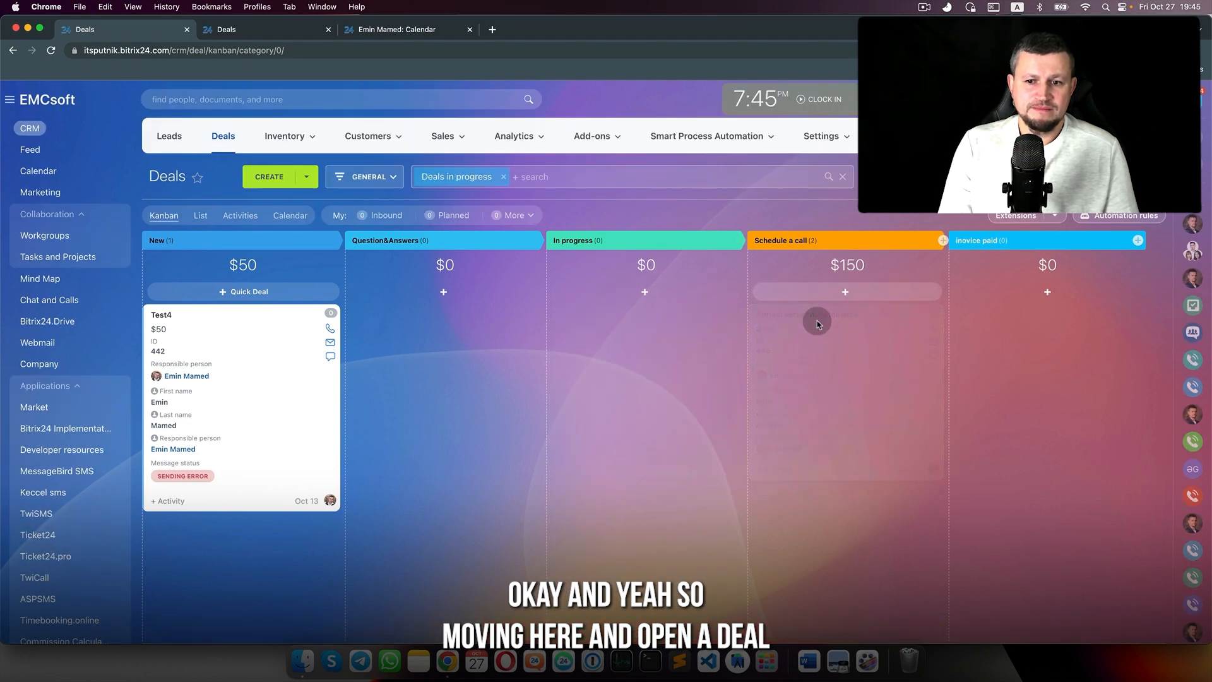
Step: Review the planned outbound call in the Annual server maintenance deal and advance the deal to the inovice paid stage
click(846, 314)
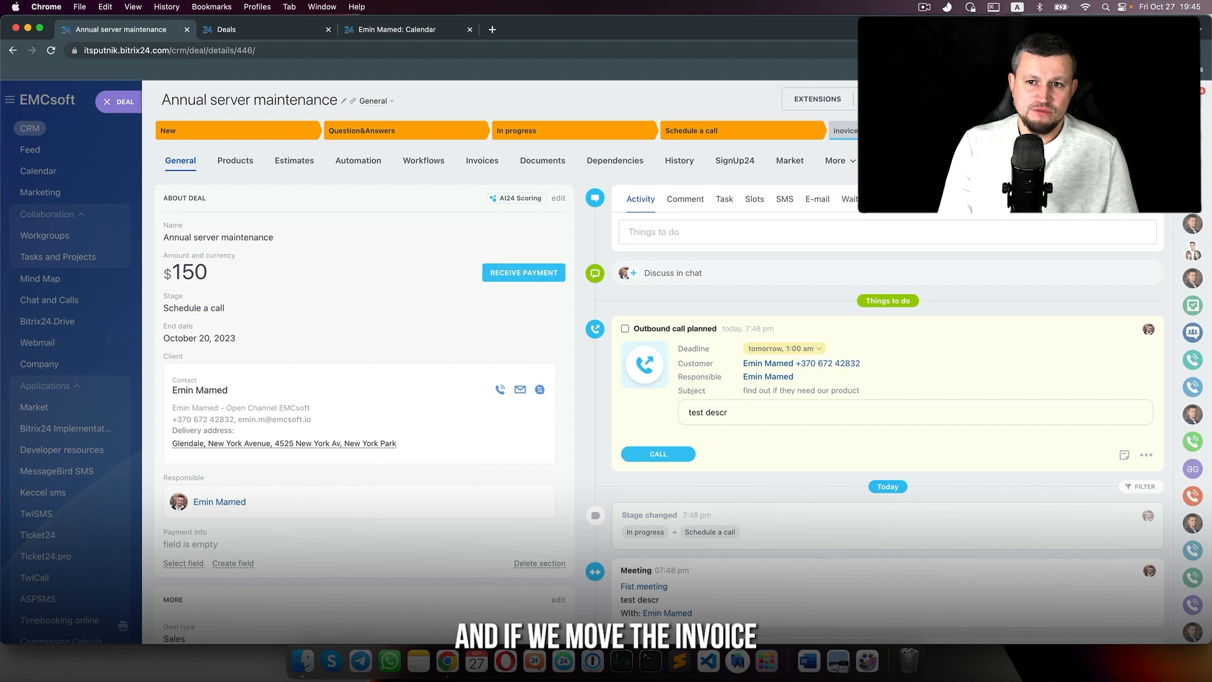
click(903, 131)
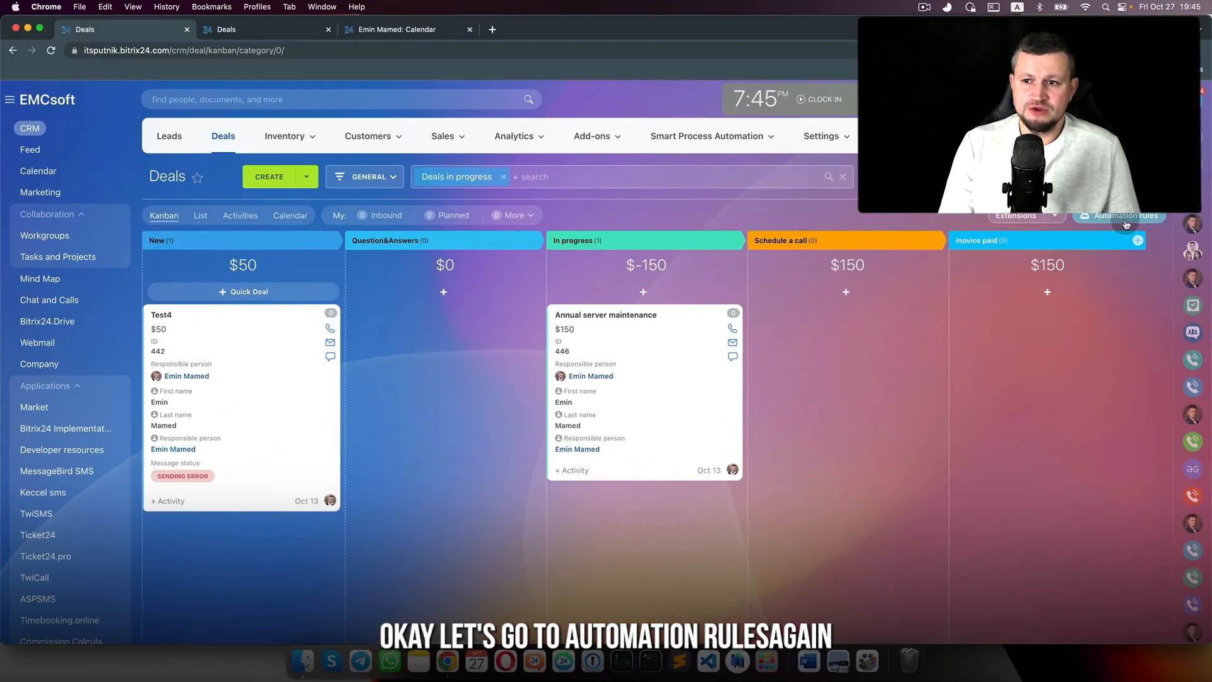
Step: Delete the Schedule a call rule from the deal automation rules
click(1133, 216)
click(676, 329)
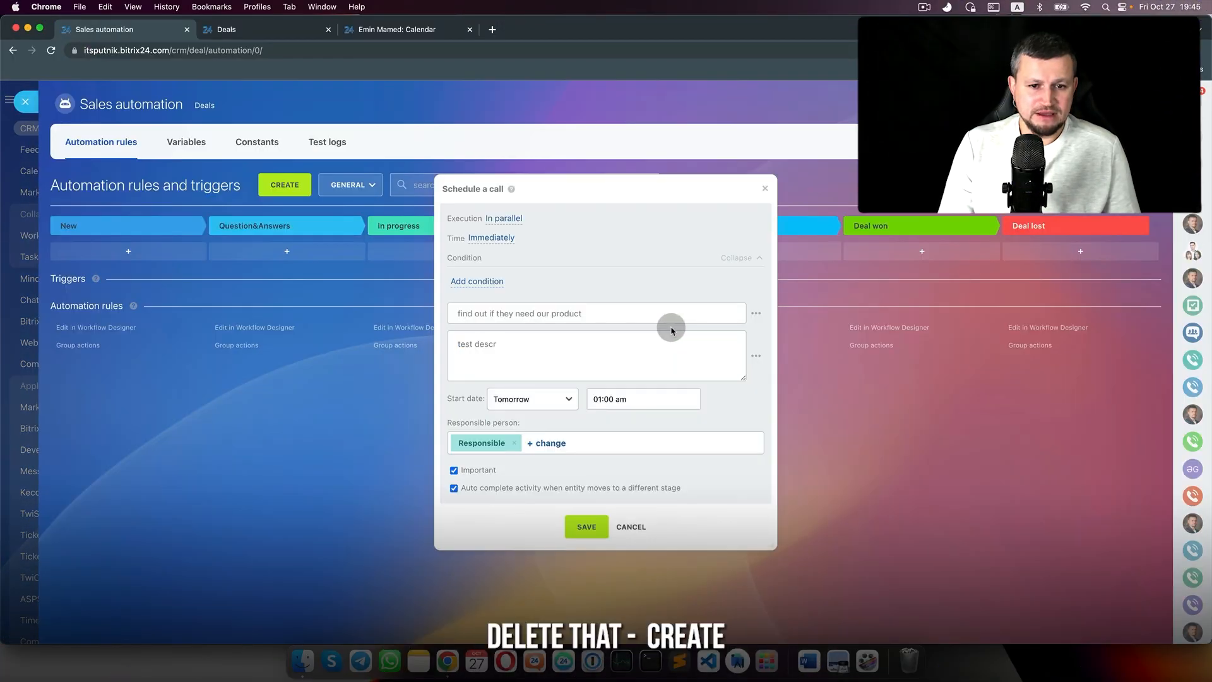
click(630, 526)
Step: Add a Pause rule from the Repeat sales group to the New stage
click(286, 184)
scroll(441, 410, down, 2)
click(492, 414)
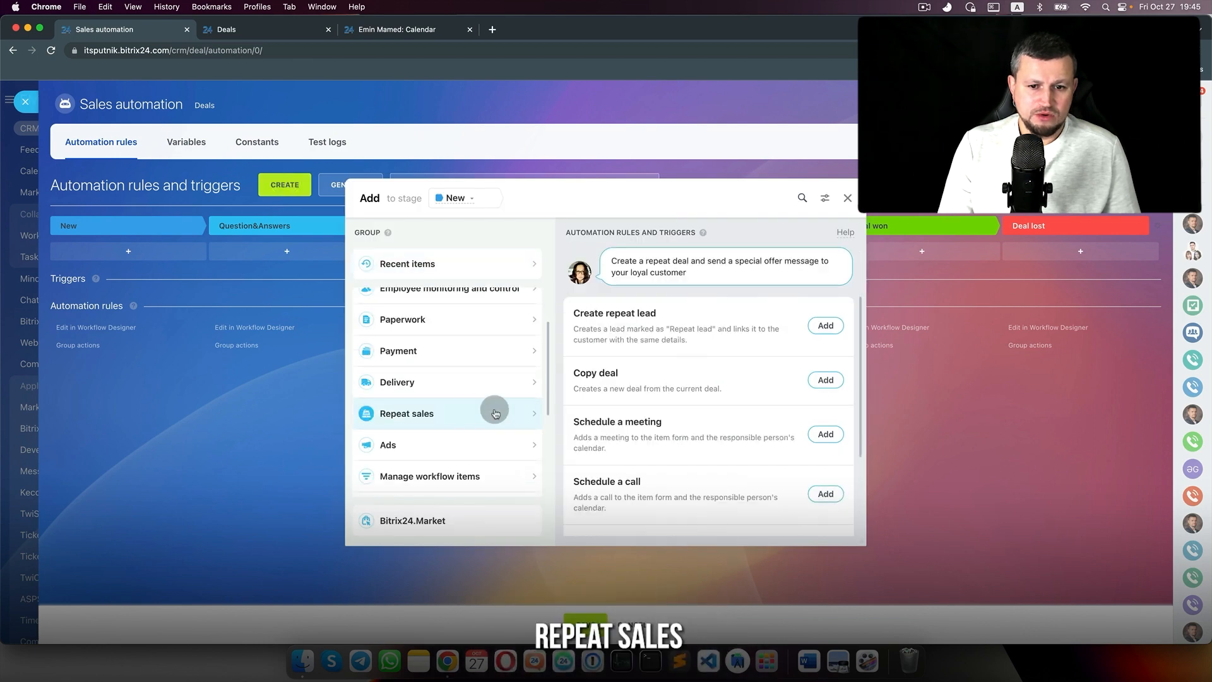
scroll(694, 442, down, 3)
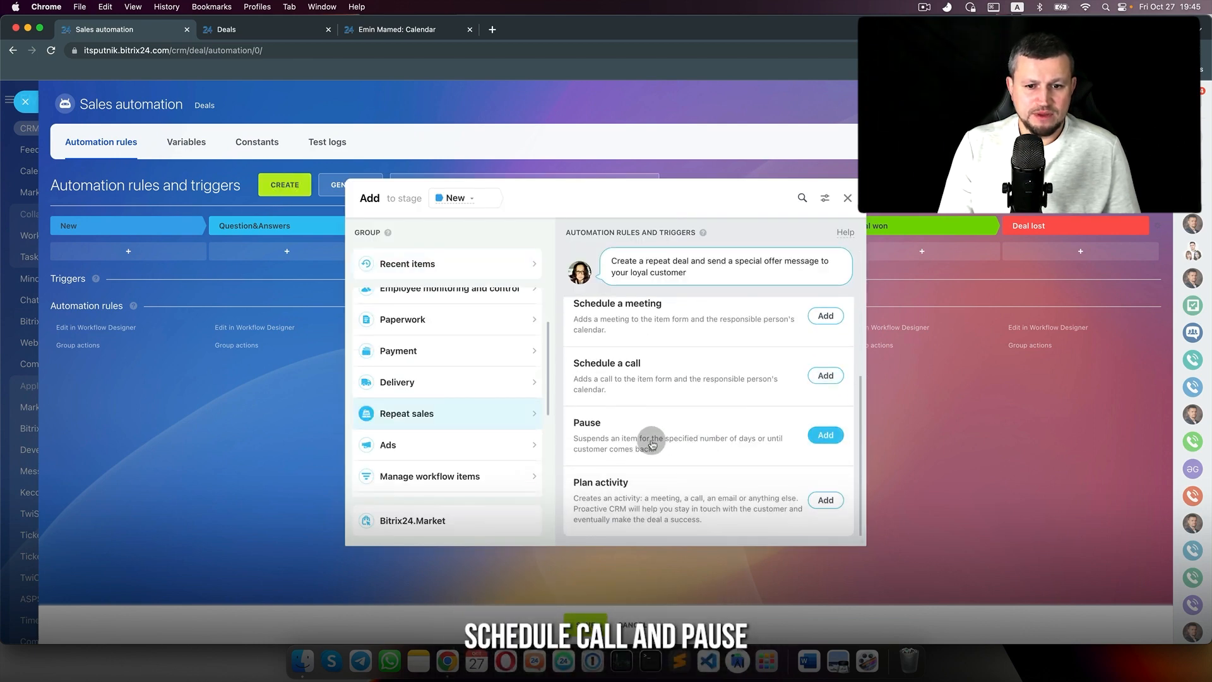
click(814, 440)
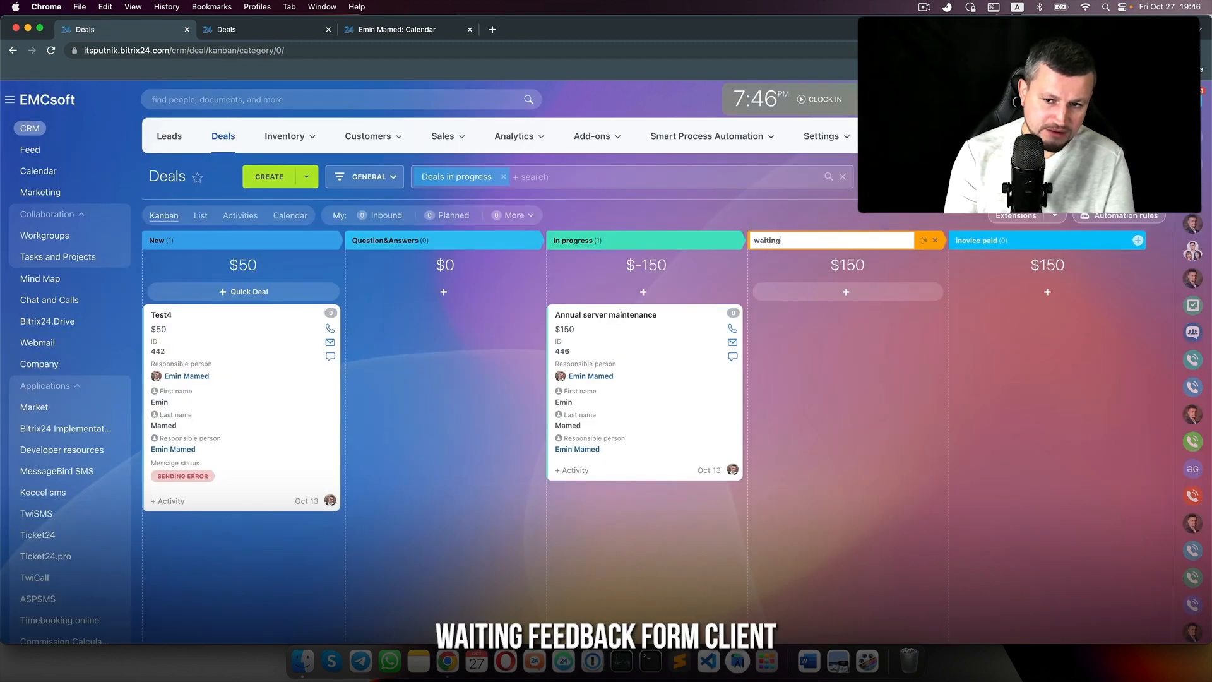
Step: Rename the Schedule a call stage to "waiting feedback from client"
text(feedback fr)
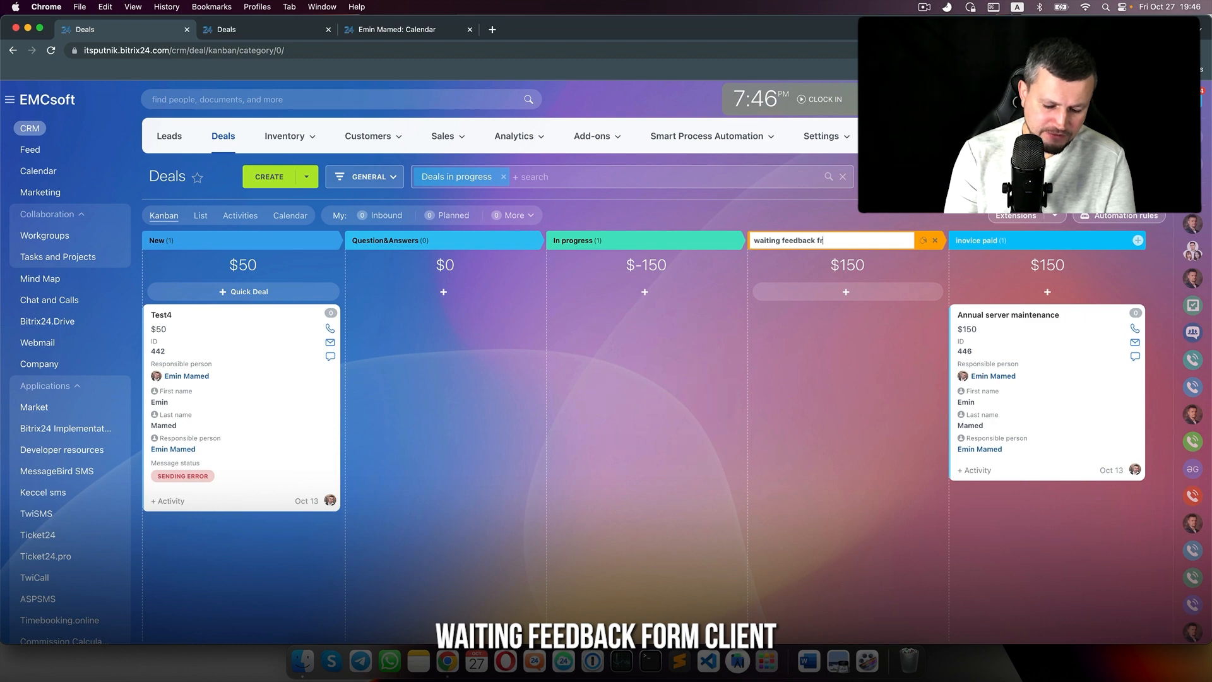
text(om c)
text(lient)
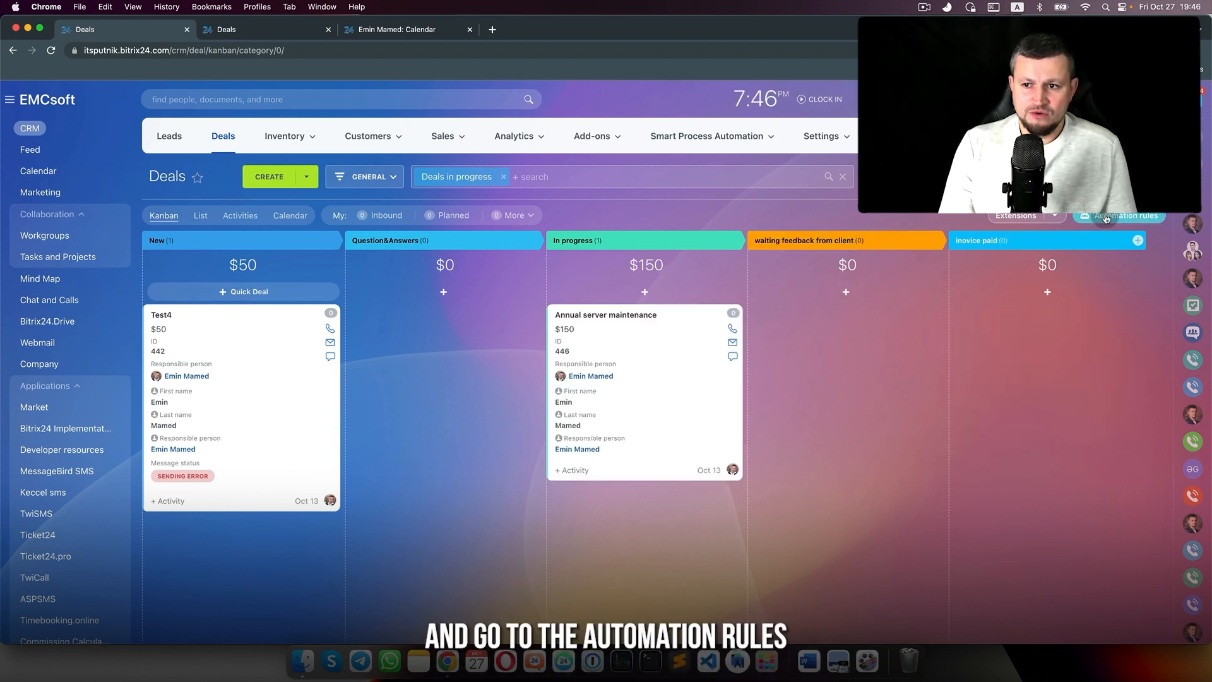
Step: Move the Pause rule from the New stage to the waiting feedback from client stage
click(1118, 216)
drag(160, 391, 601, 402)
Step: Set the Pause rule to wait 1 week with the comment "Waiting for customer reply" and save the automation rules
click(666, 409)
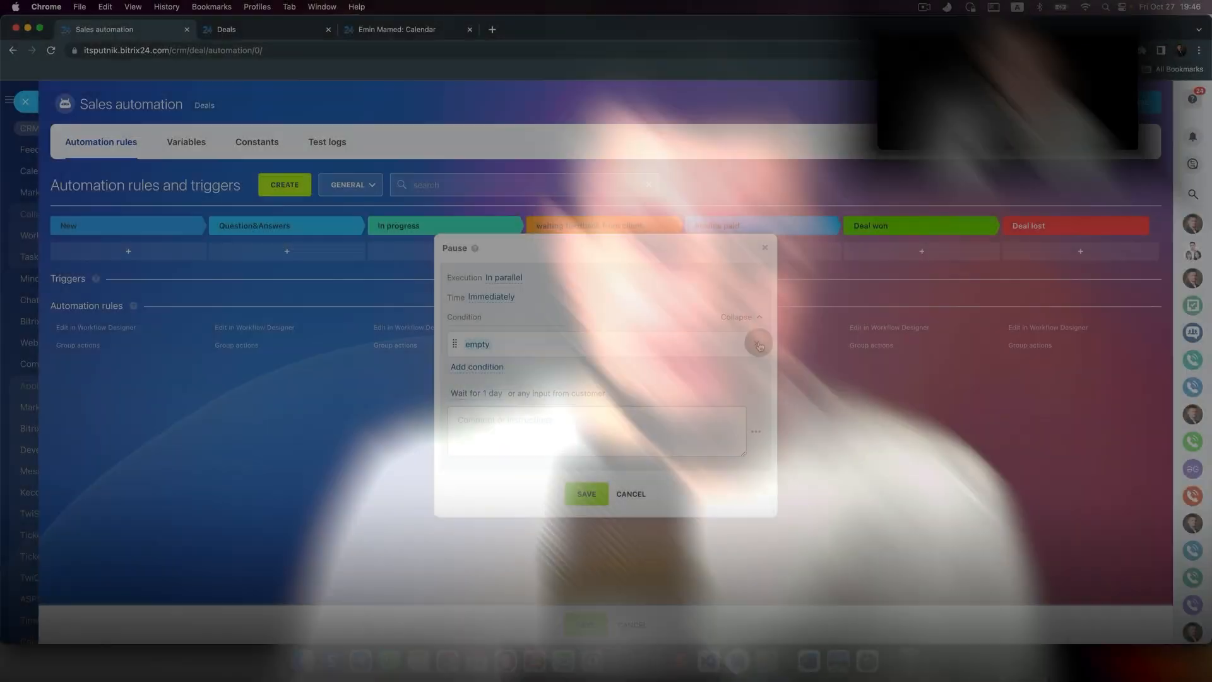
click(486, 369)
click(476, 460)
click(590, 387)
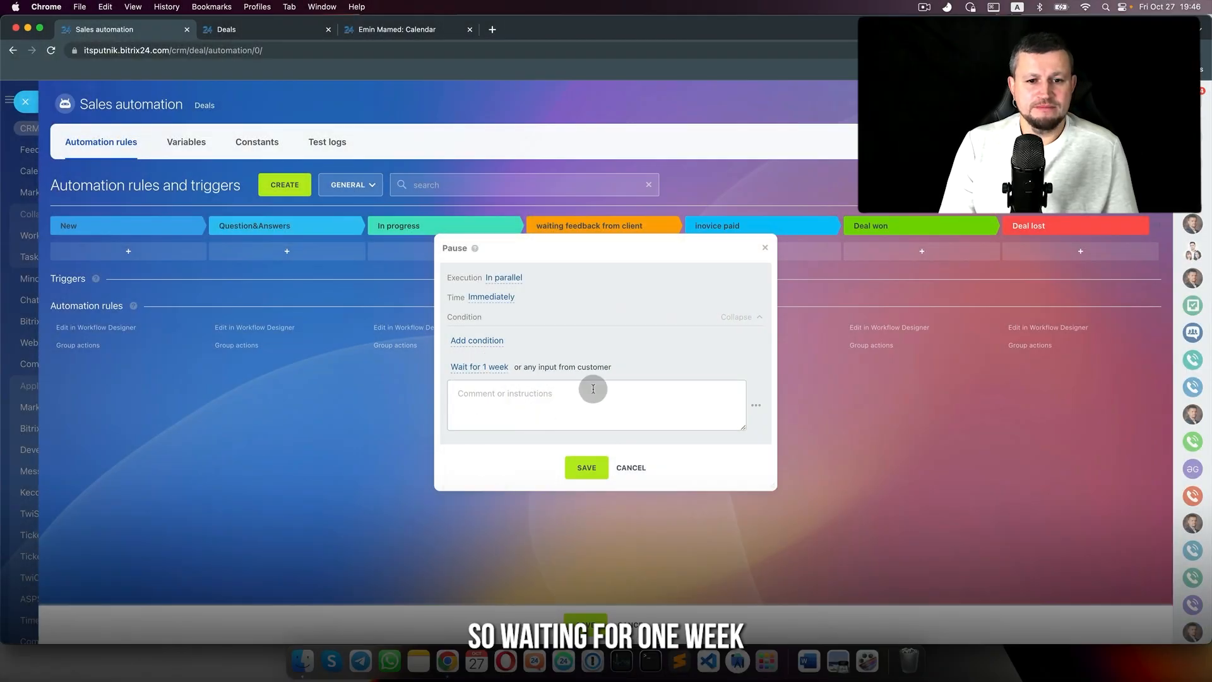
text(Waiting for customer reply)
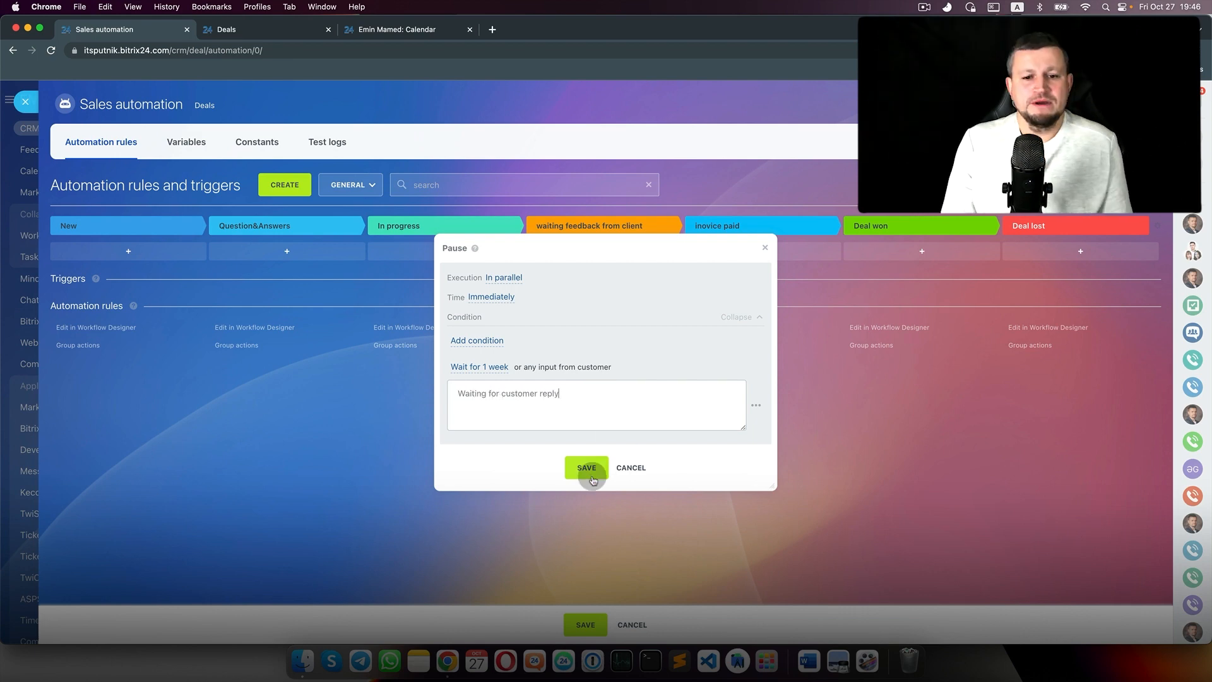
click(587, 468)
click(585, 625)
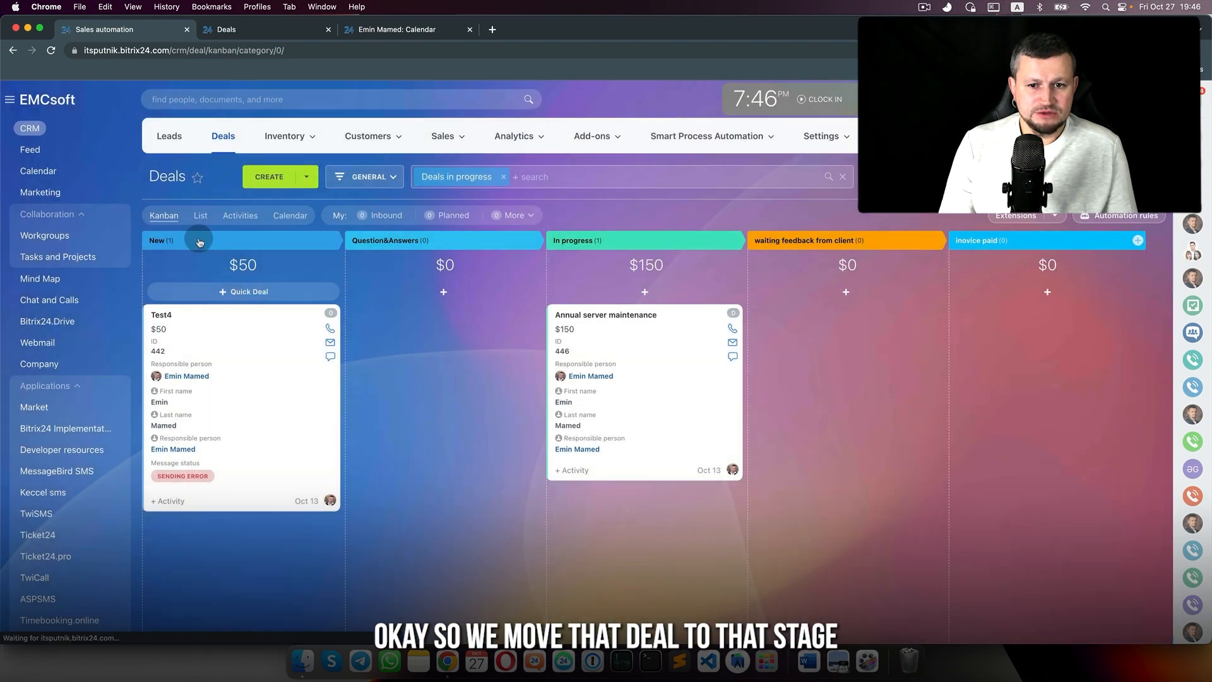
Step: Move the Annual server maintenance deal to the waiting feedback from client stage and check the Waiting entry in its timeline
drag(634, 472, 821, 442)
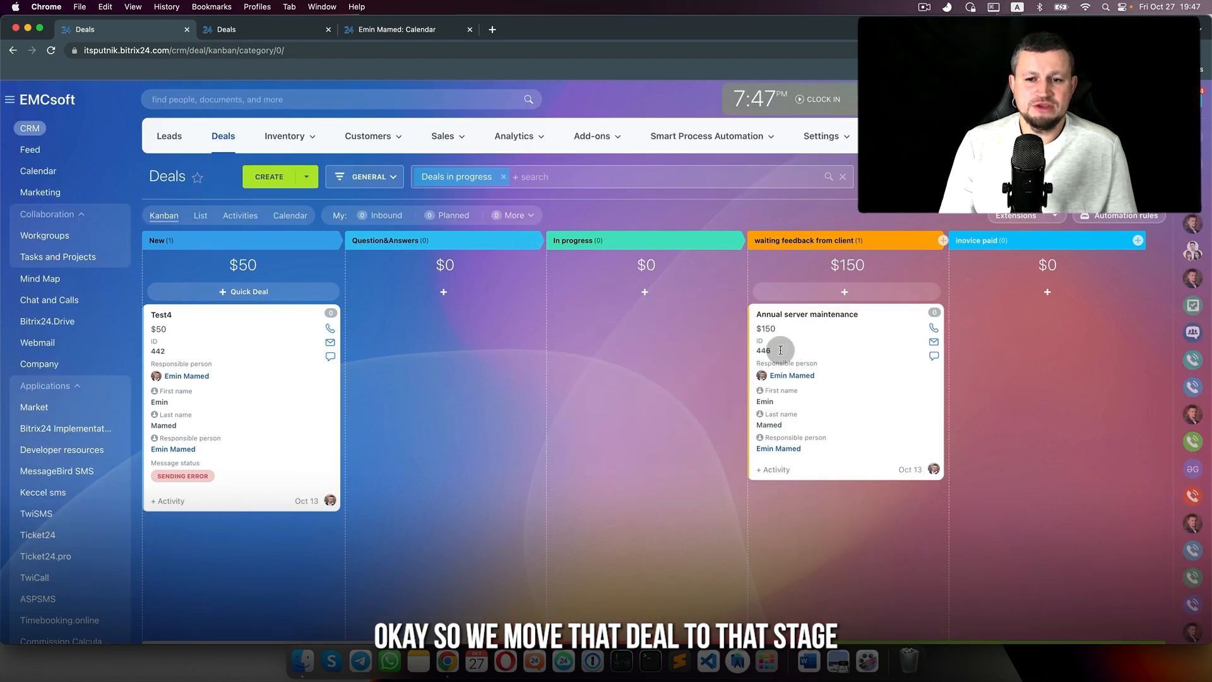
click(799, 315)
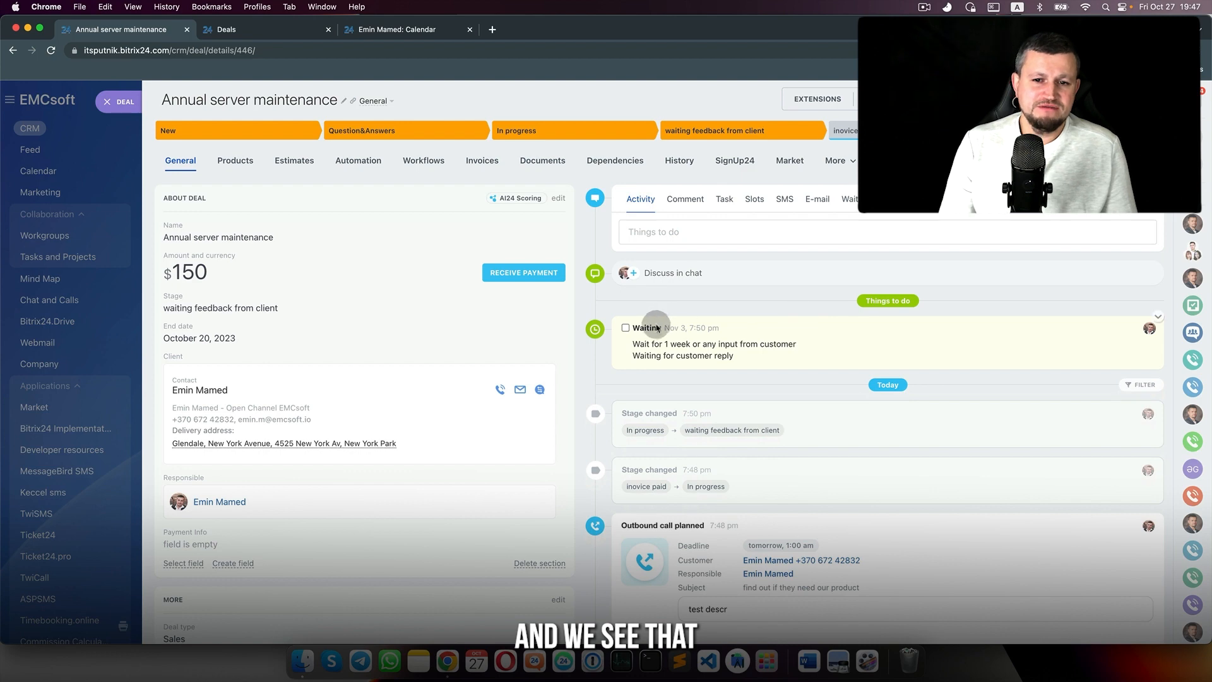
drag(633, 343, 712, 343)
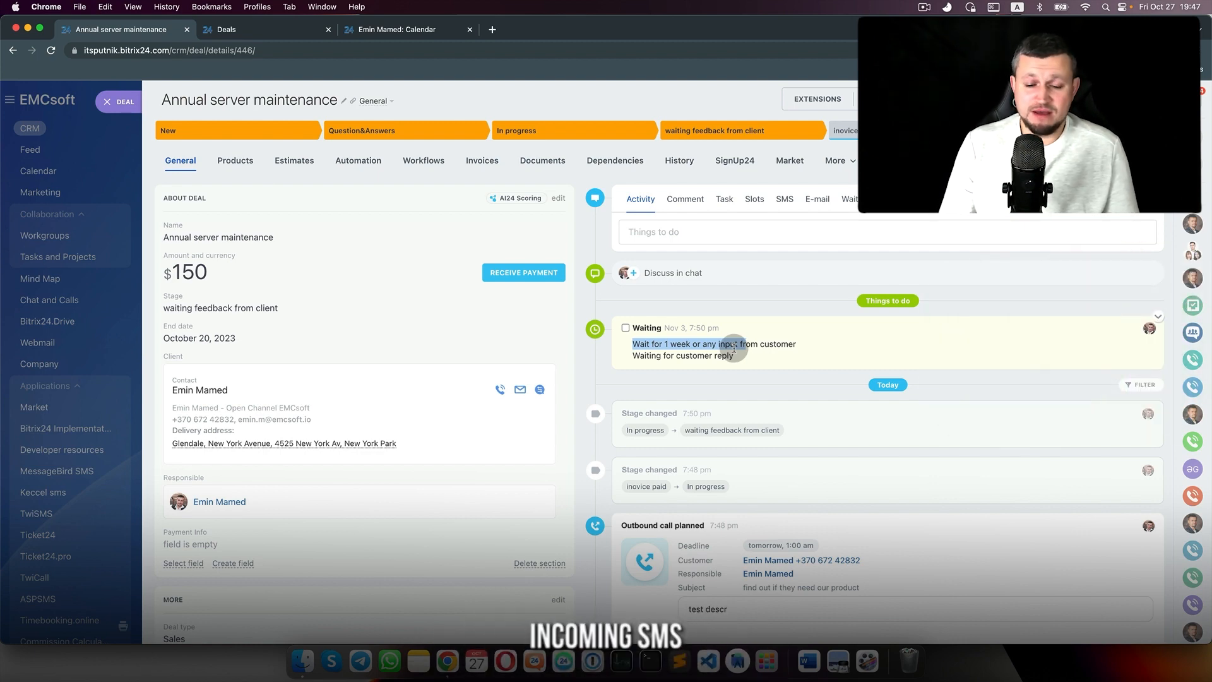
drag(671, 356, 729, 356)
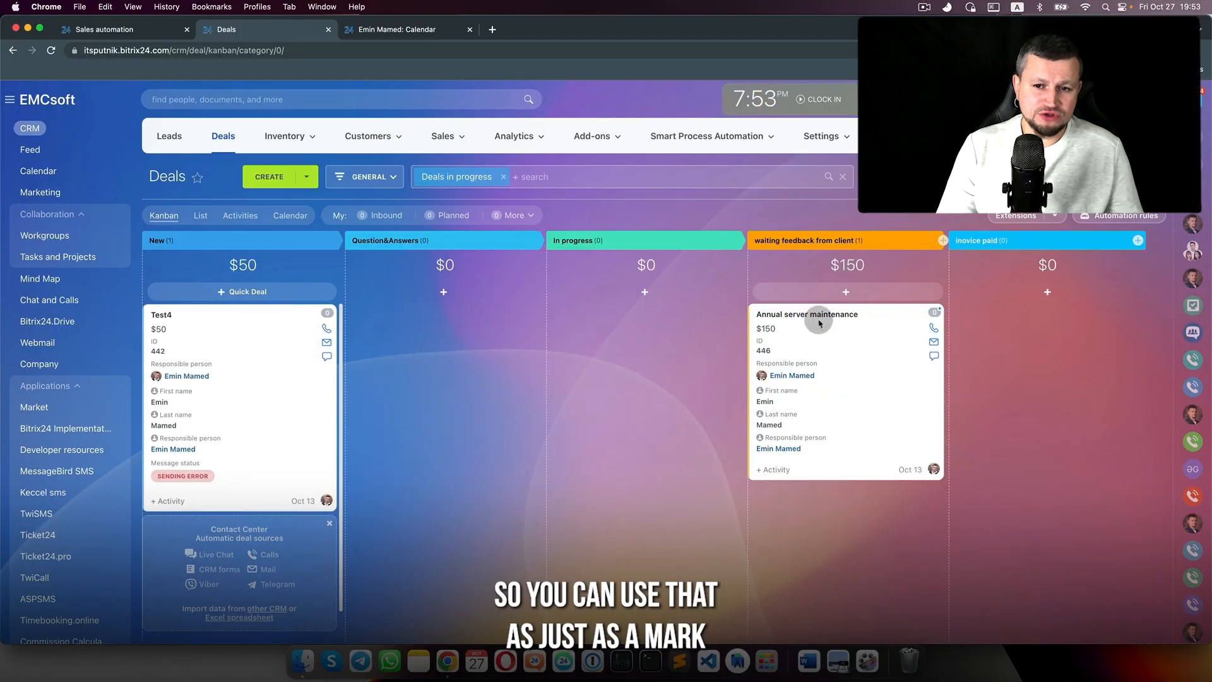
Step: Review the full Waiting entry in the Annual server maintenance deal, and return the deal to the In progress stage
click(818, 322)
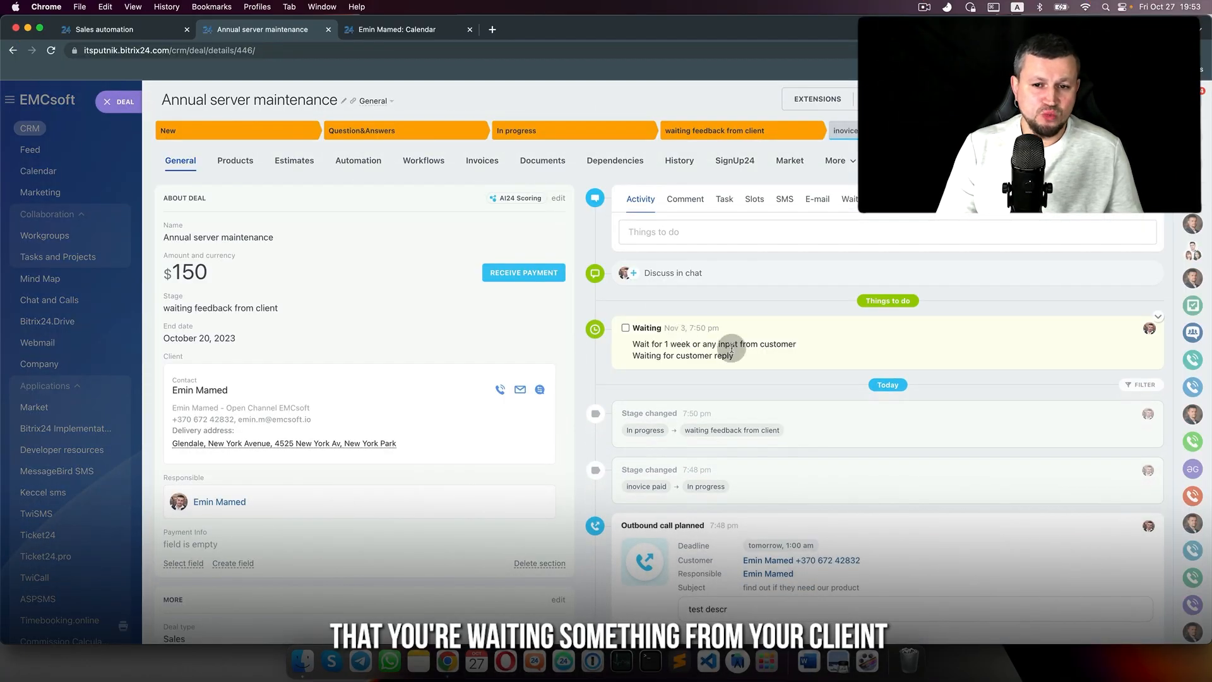
drag(742, 358, 634, 328)
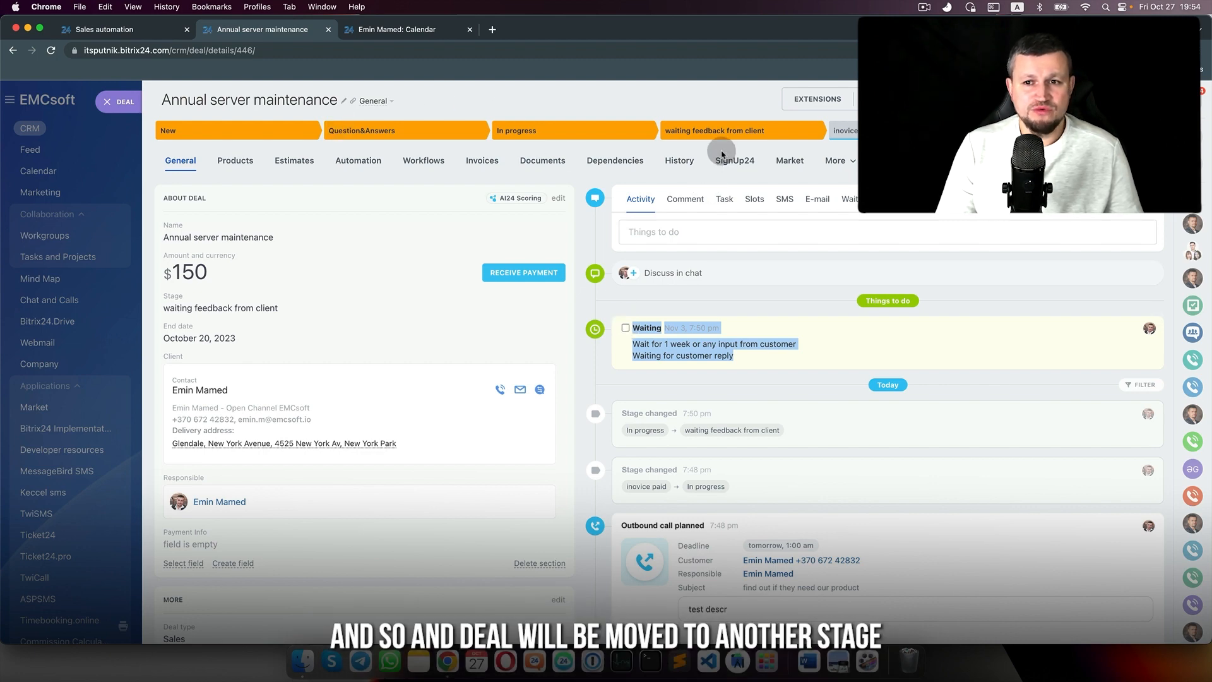
click(119, 102)
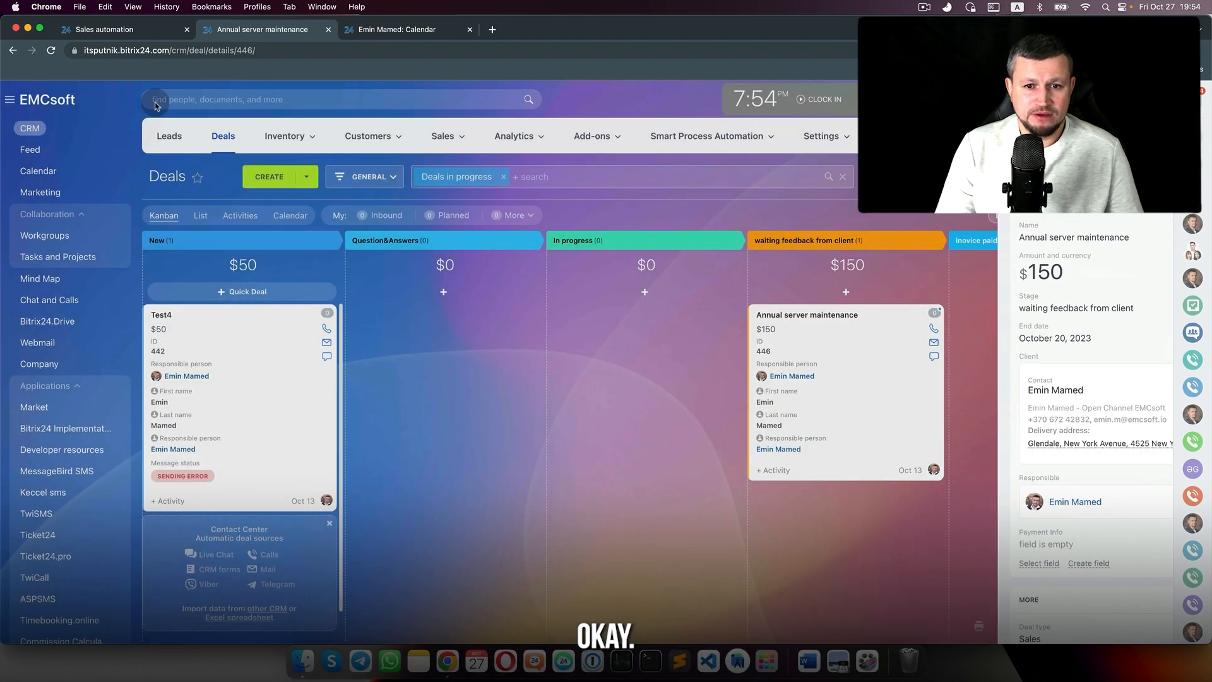
drag(815, 440, 606, 404)
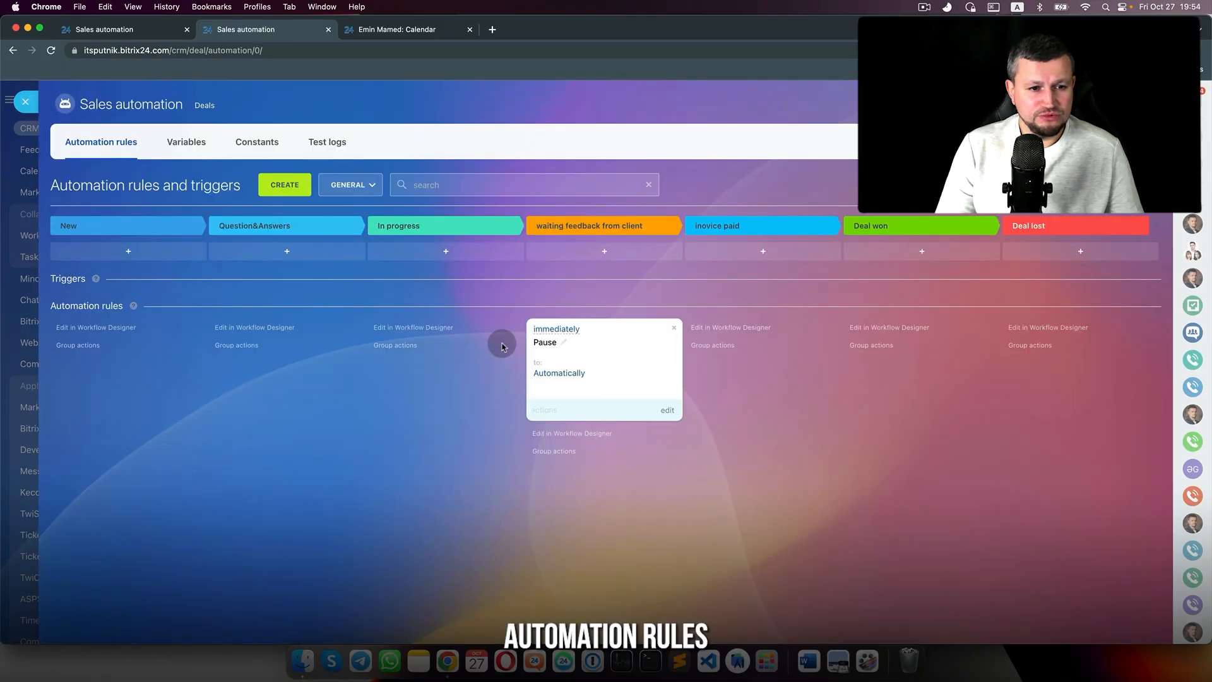
Step: Delete the Pause rule and add a Plan activity rule from the Repeat sales group to the New stage
click(673, 327)
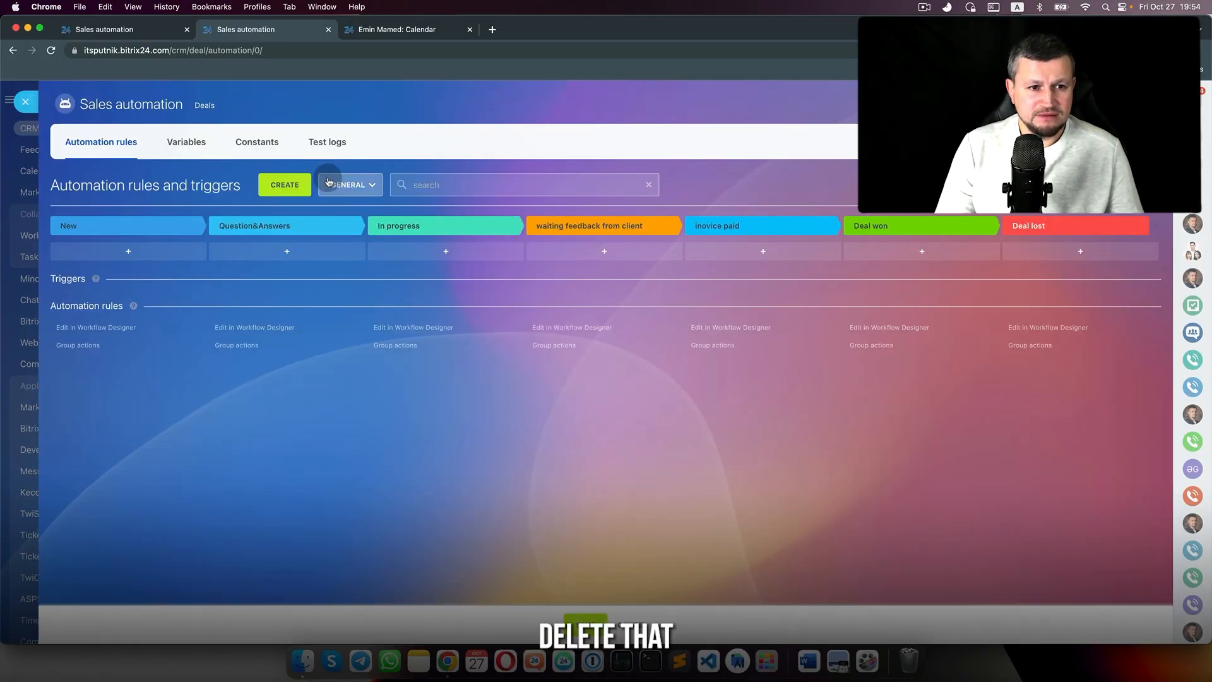
click(293, 185)
click(433, 489)
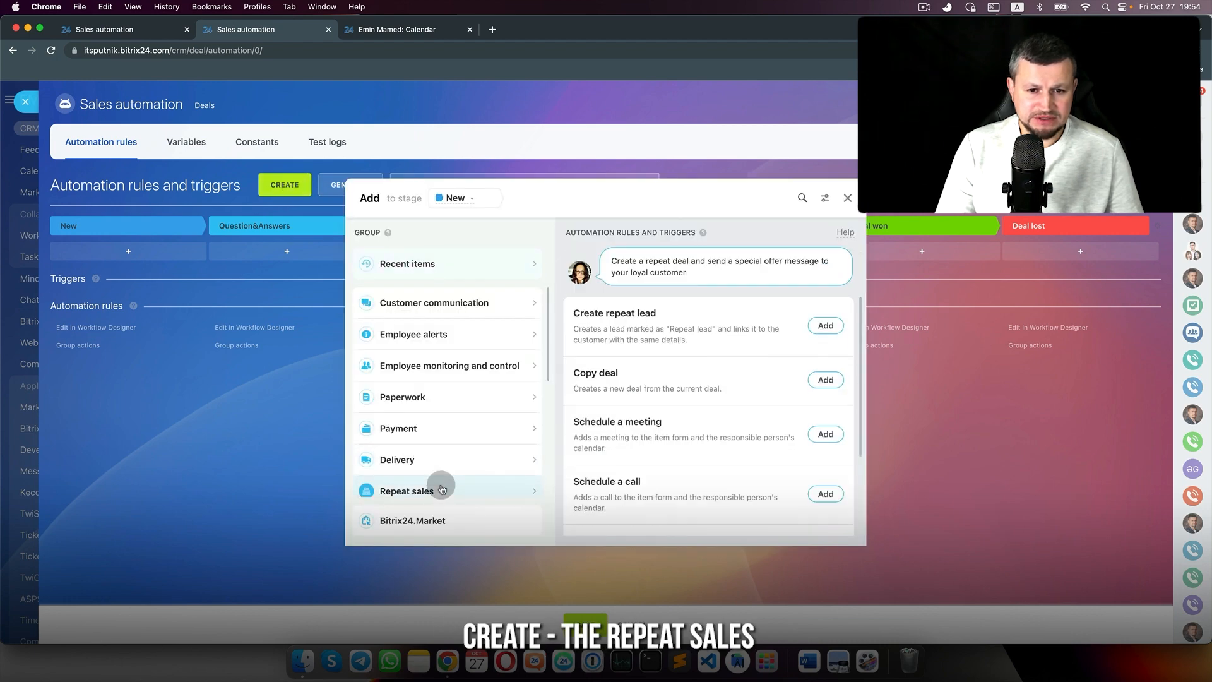
scroll(660, 466, down, 3)
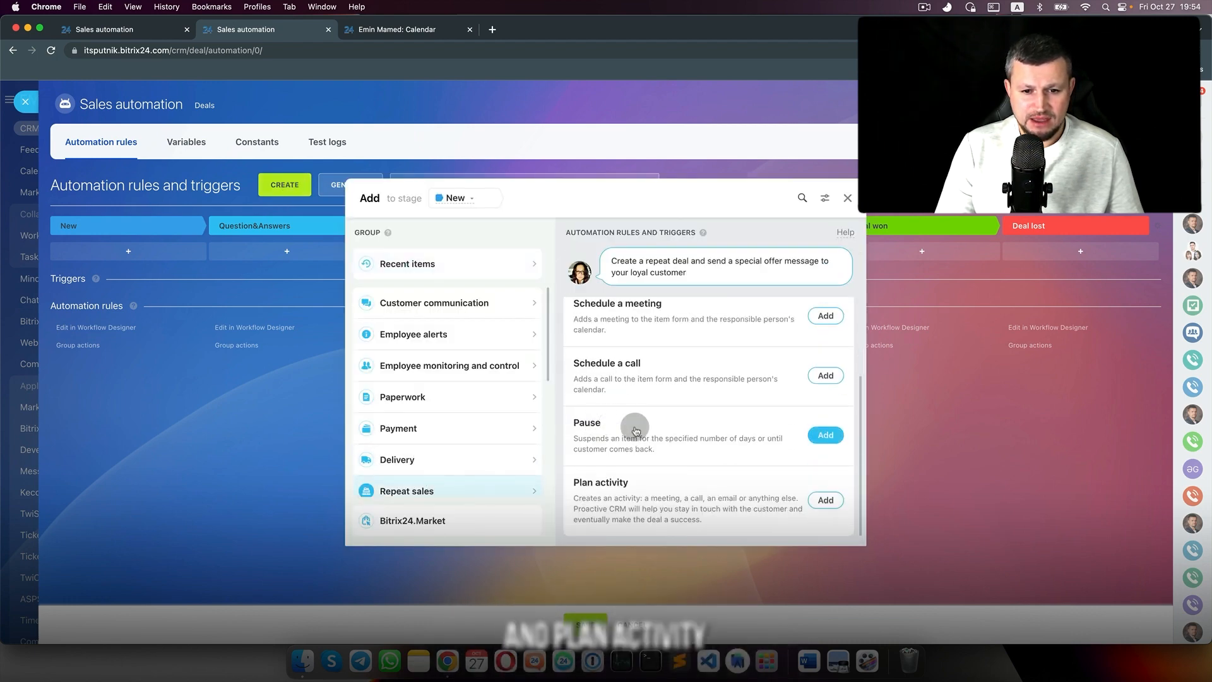
click(825, 500)
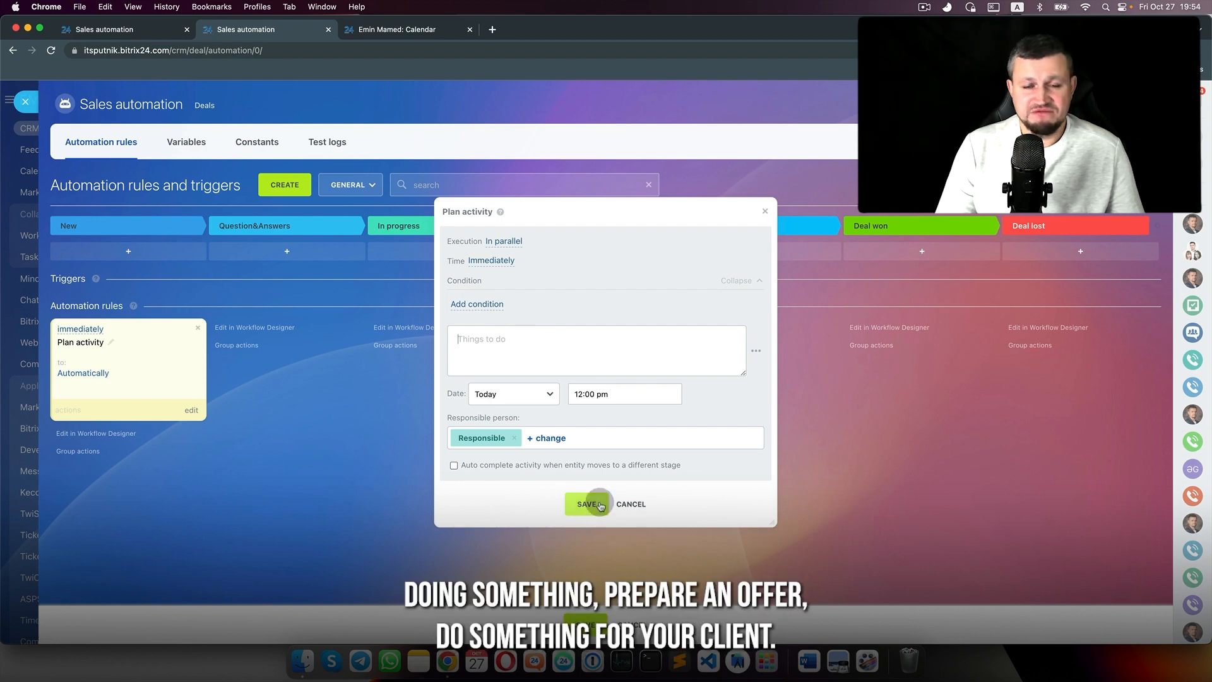
Step: Save the Plan activity rule with "dd" as its things to do and move it to the waiting feedback from client stage
click(710, 118)
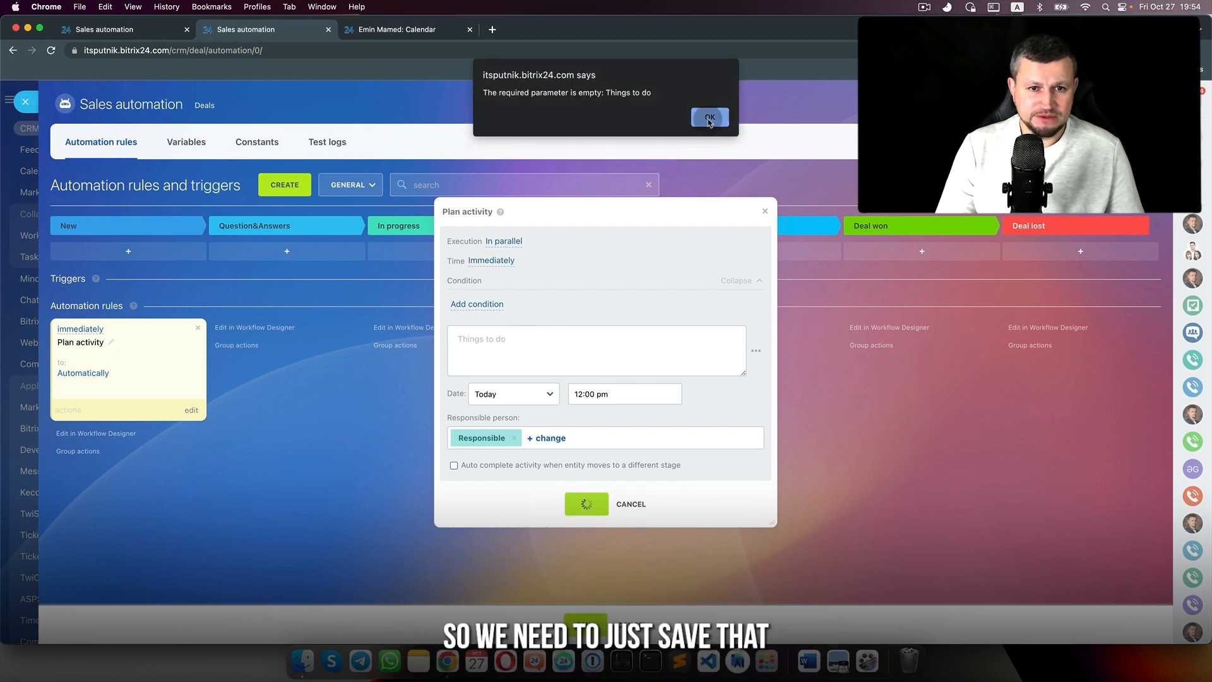
click(551, 368)
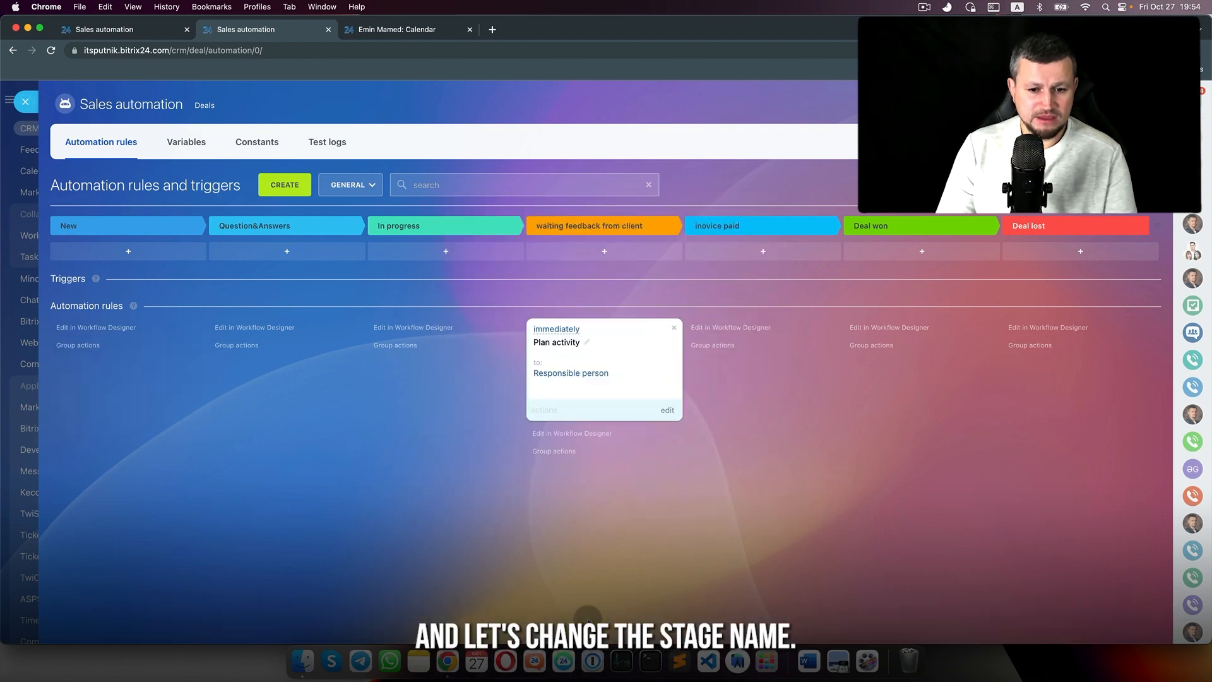
click(24, 100)
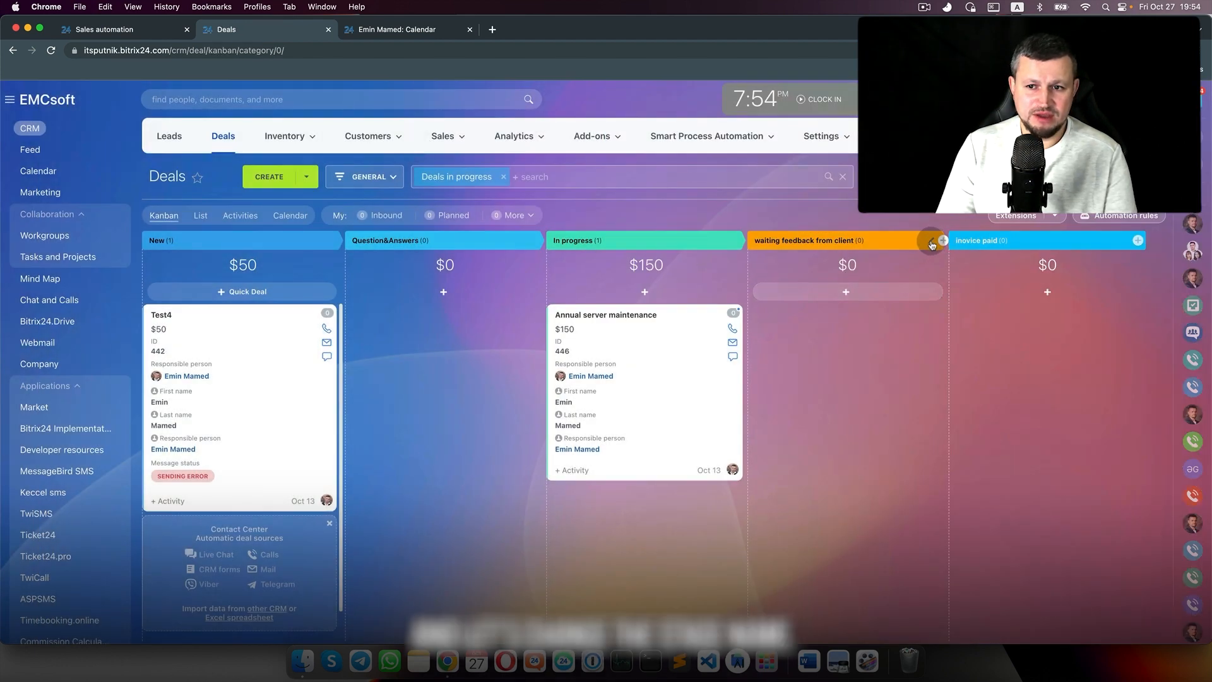
Step: Rename the waiting feedback from client stage to "Prepare an offer to client"
click(872, 241)
key(super+a)
text(Prepare)
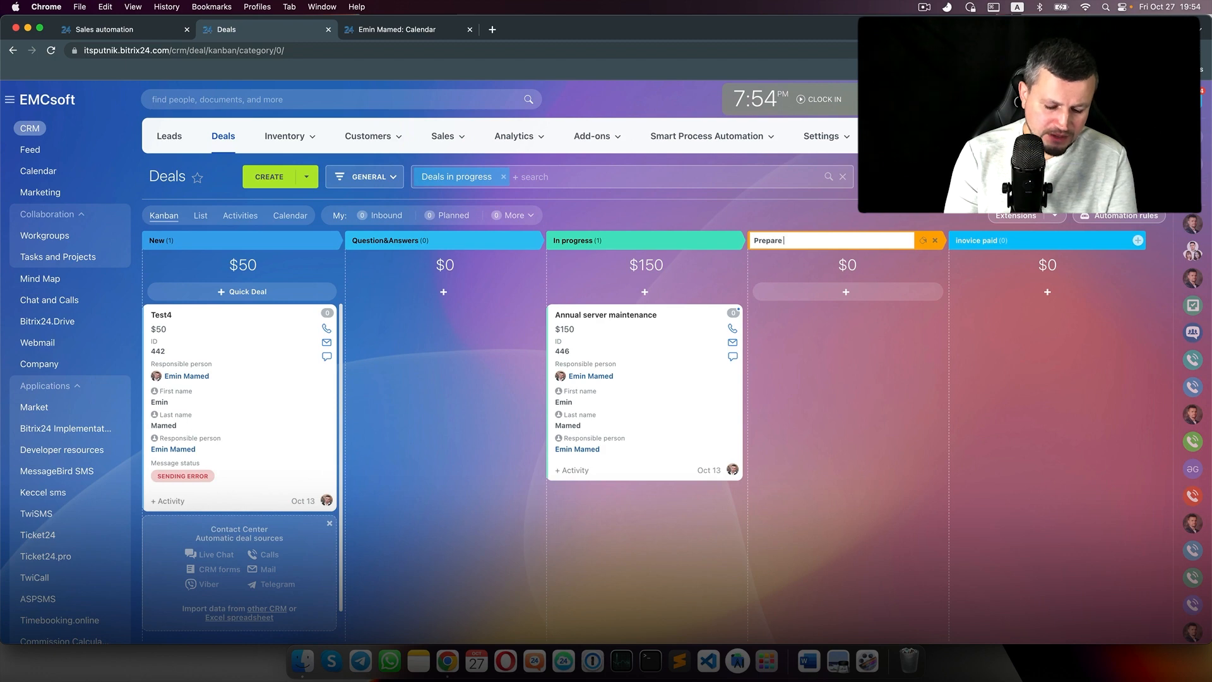
text( an offer to clie)
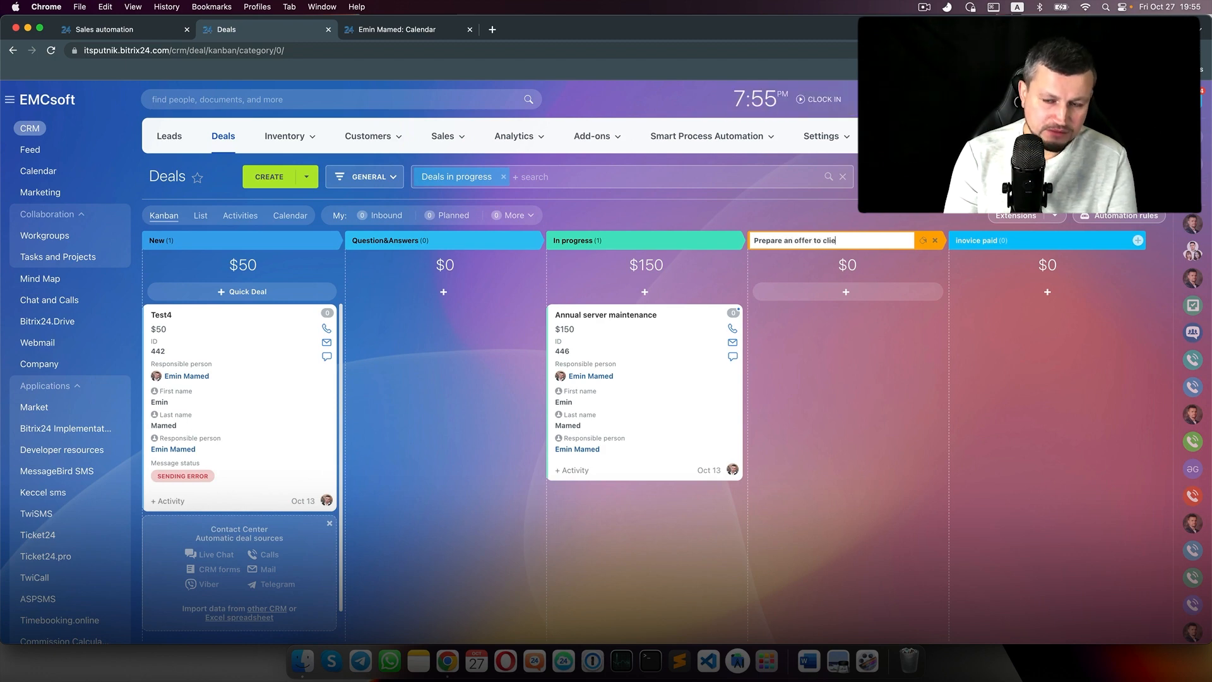
text(nt)
key(Return)
click(822, 378)
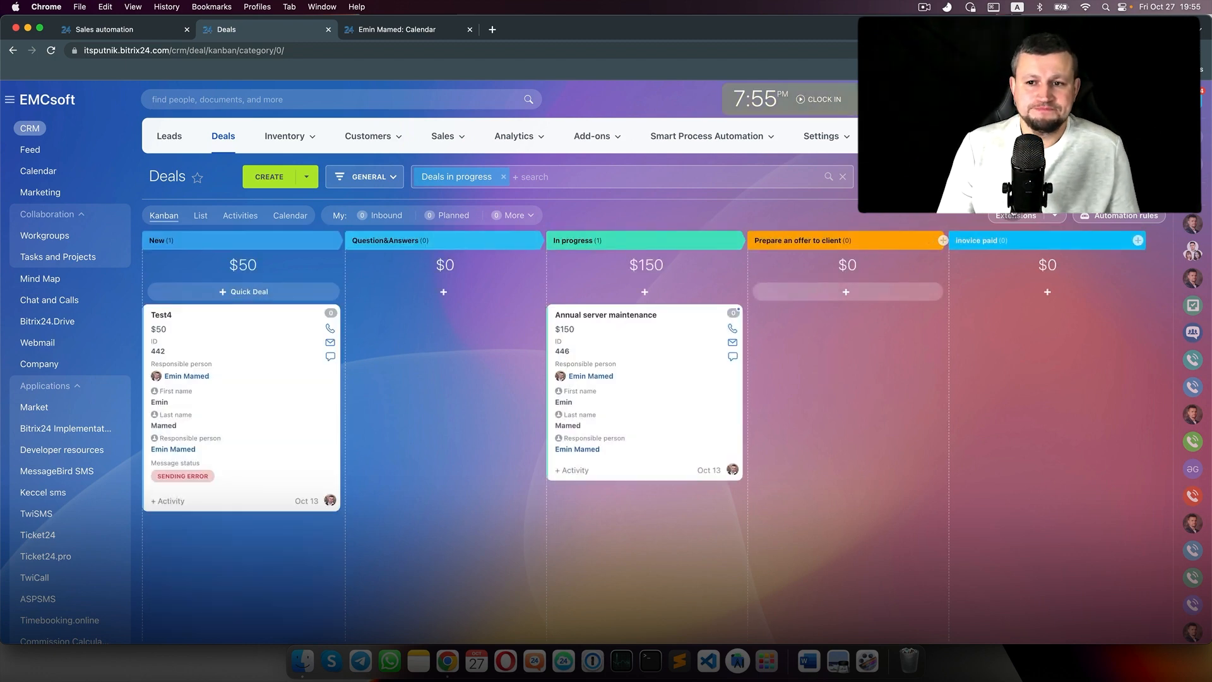
Step: Change the Plan activity rule's things to do text to "Prepare an offer to your client"
click(1120, 215)
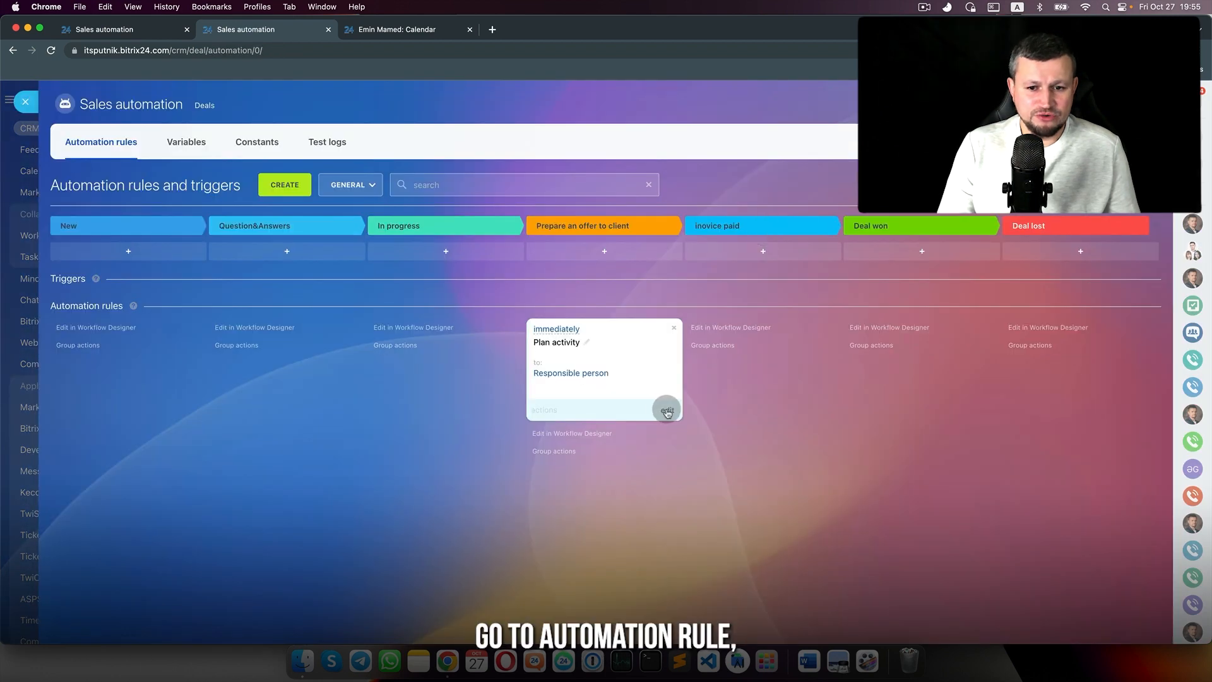
click(668, 411)
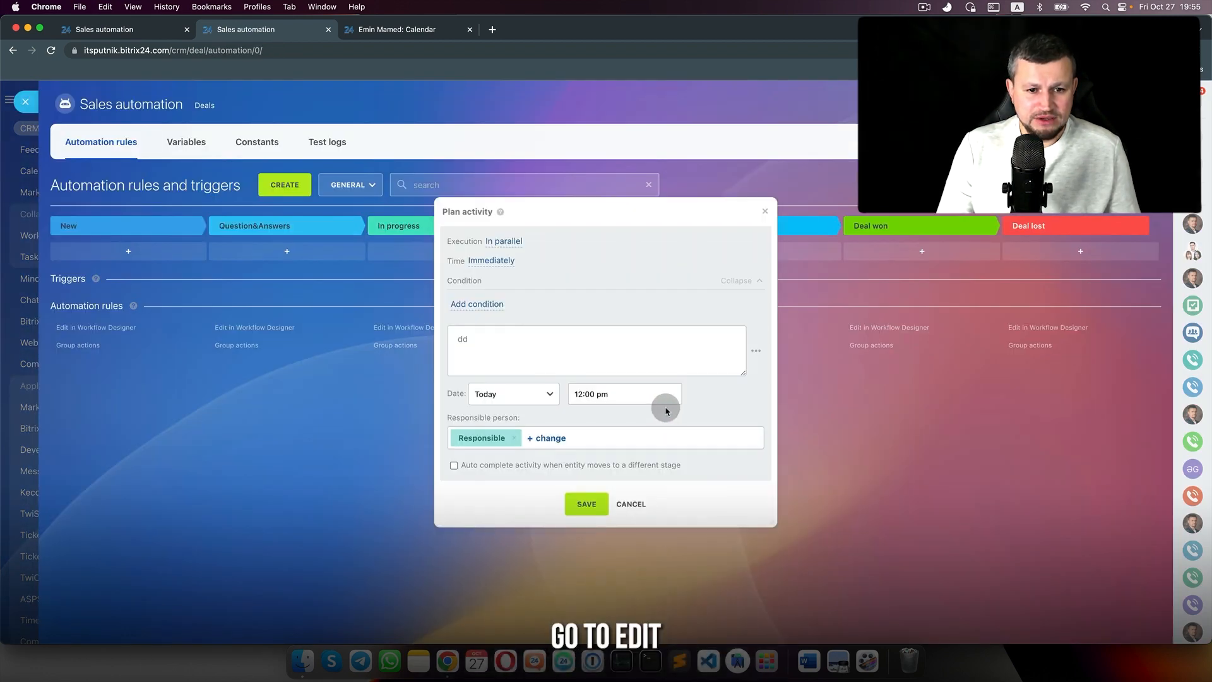
key(BackSpace)
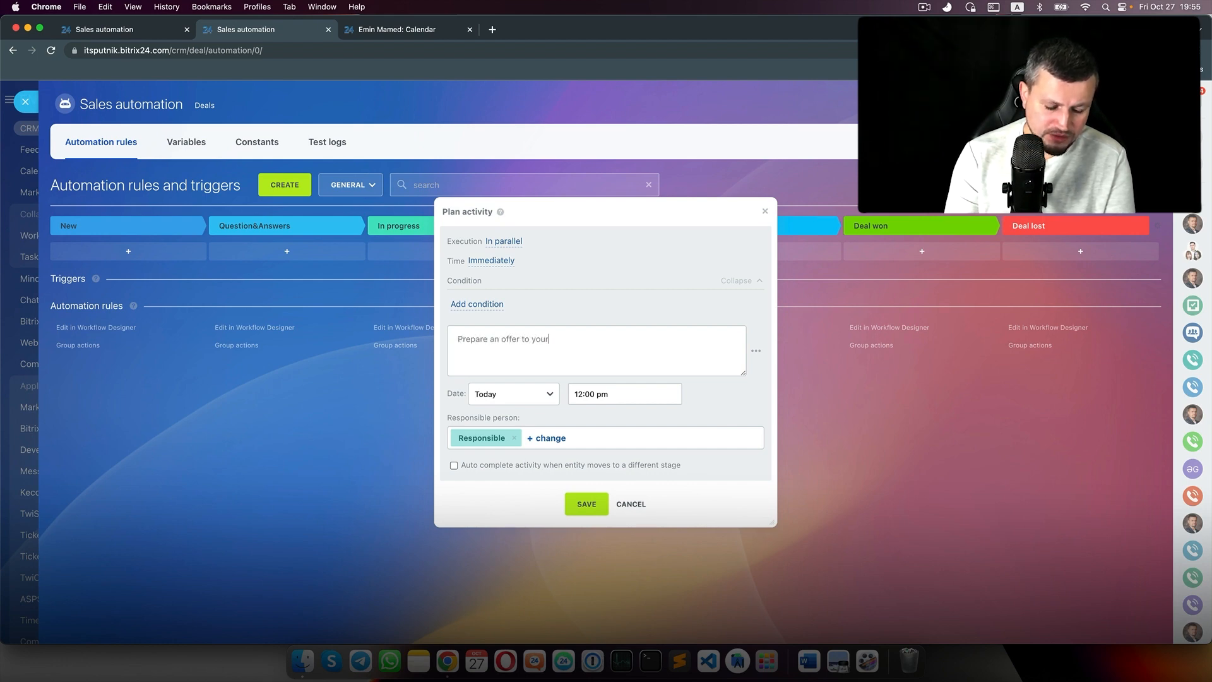
text(t)
Step: Schedule the planned activity for Today at 9:00 am and save the rule
click(543, 394)
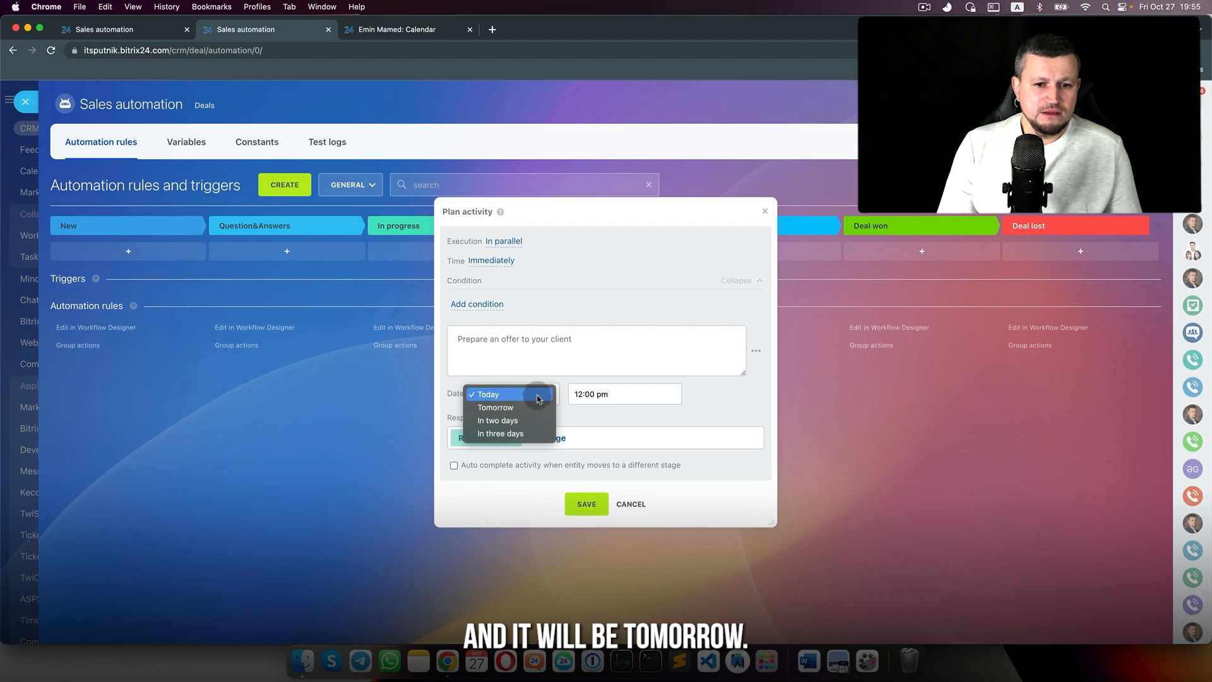
click(499, 408)
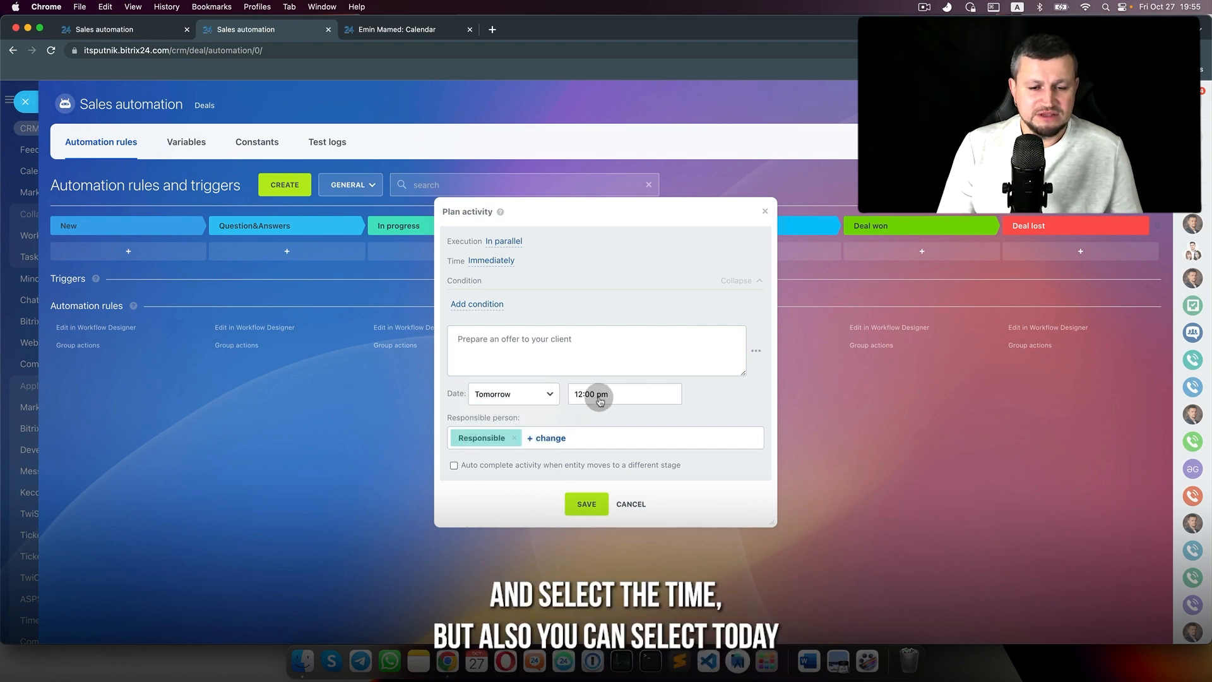
click(548, 399)
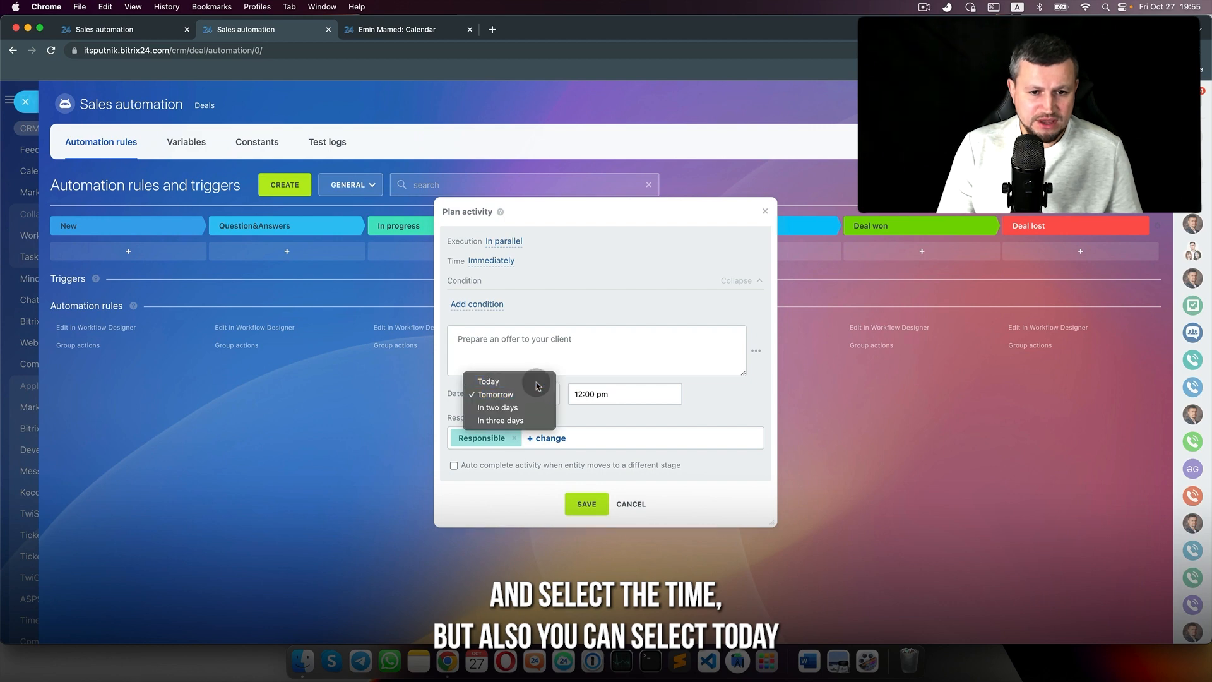
click(536, 382)
click(603, 398)
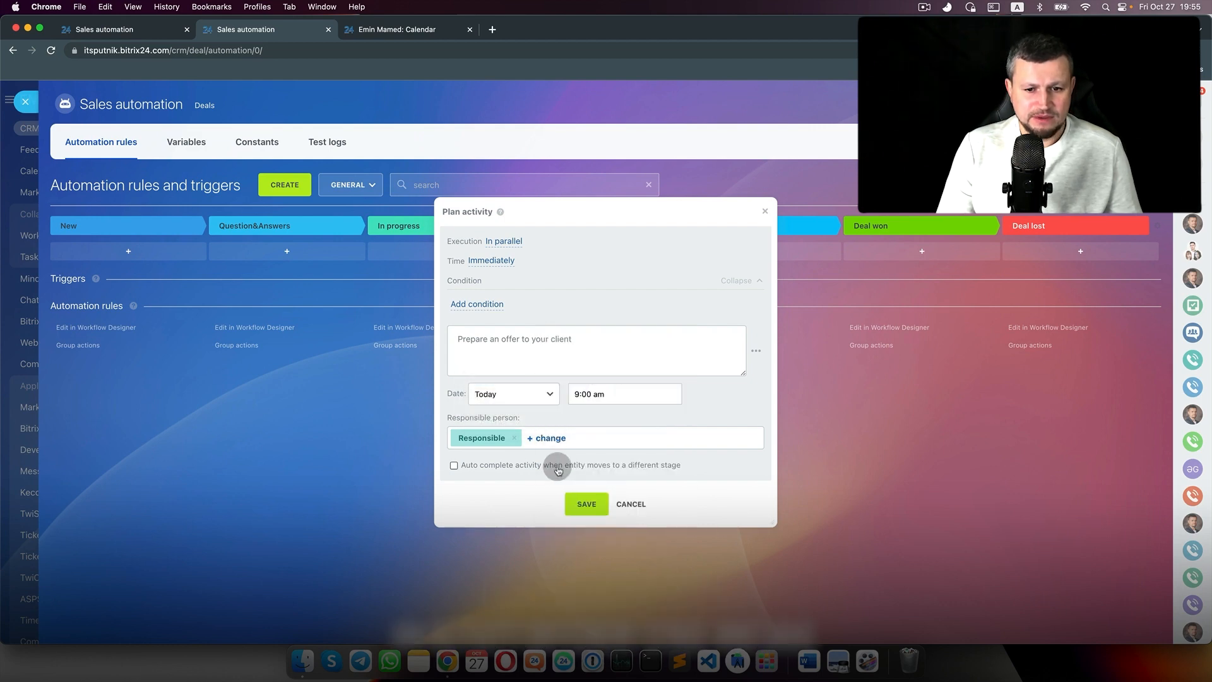
click(587, 504)
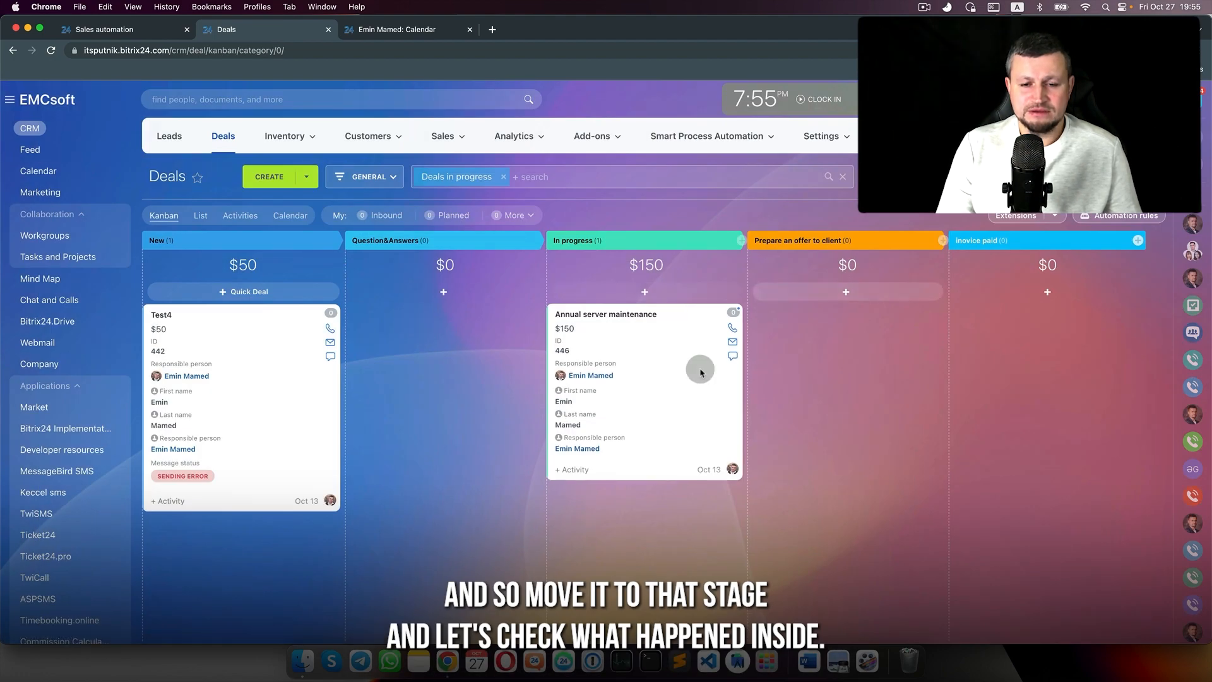
Step: Move the Annual server maintenance deal to the Prepare an offer to client stage and check the planned activity inside it
drag(680, 367, 883, 379)
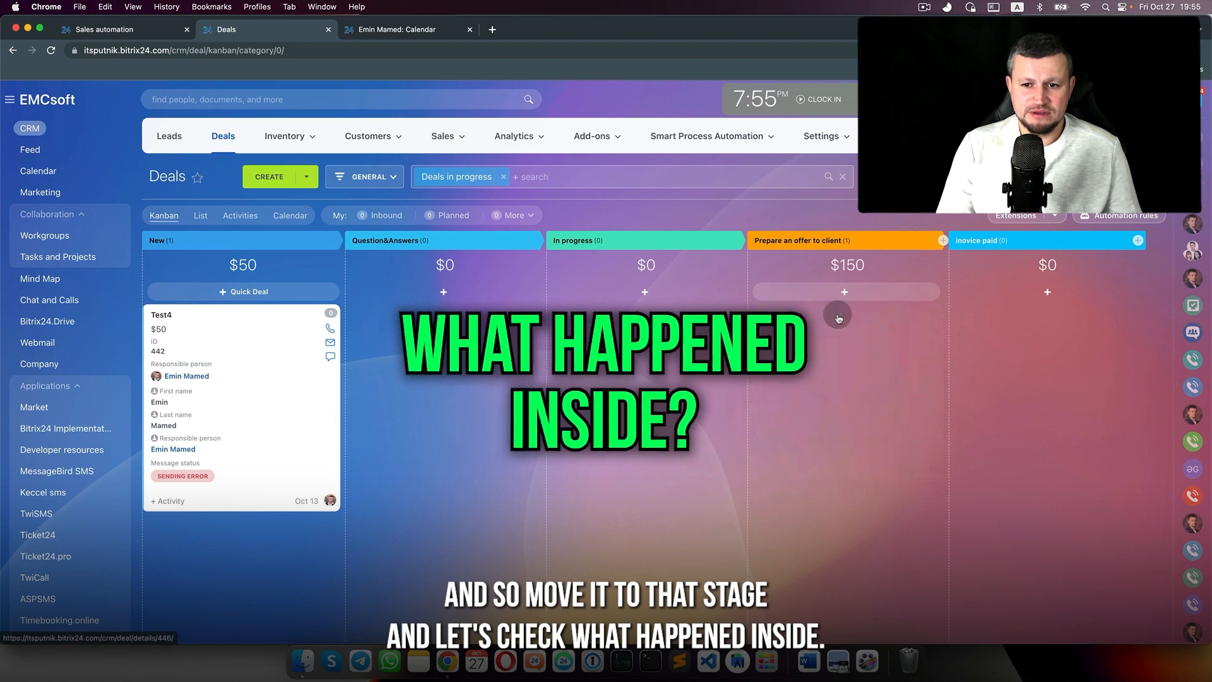
click(838, 316)
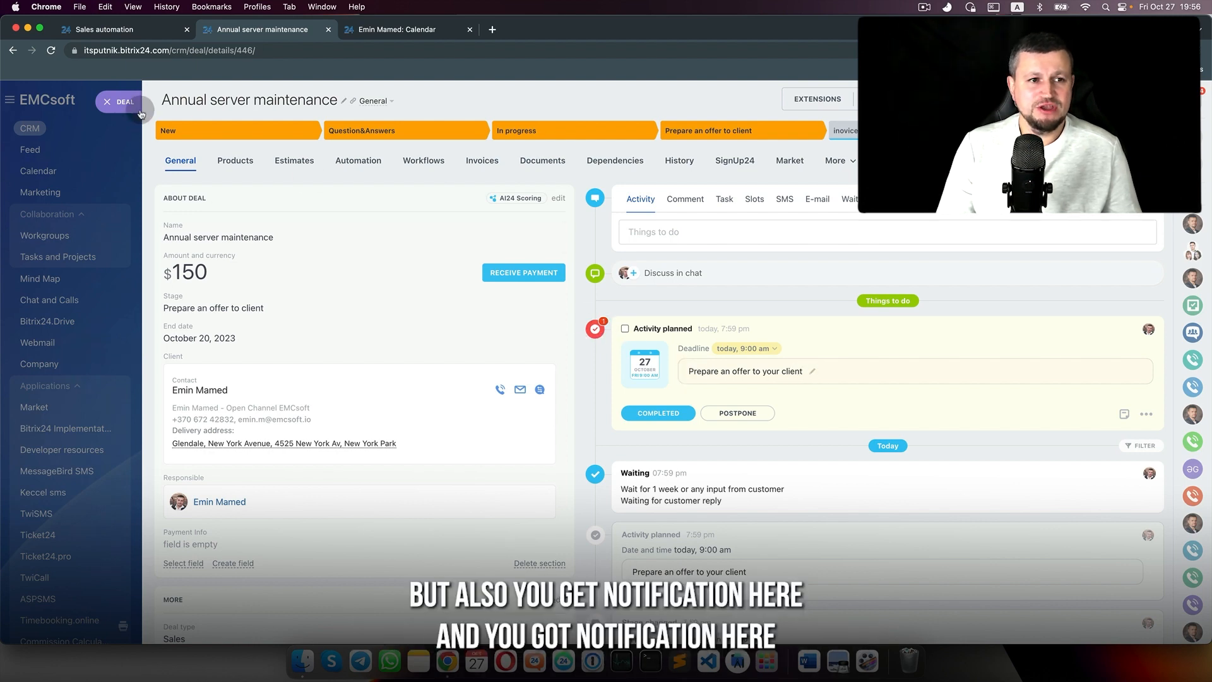
click(120, 102)
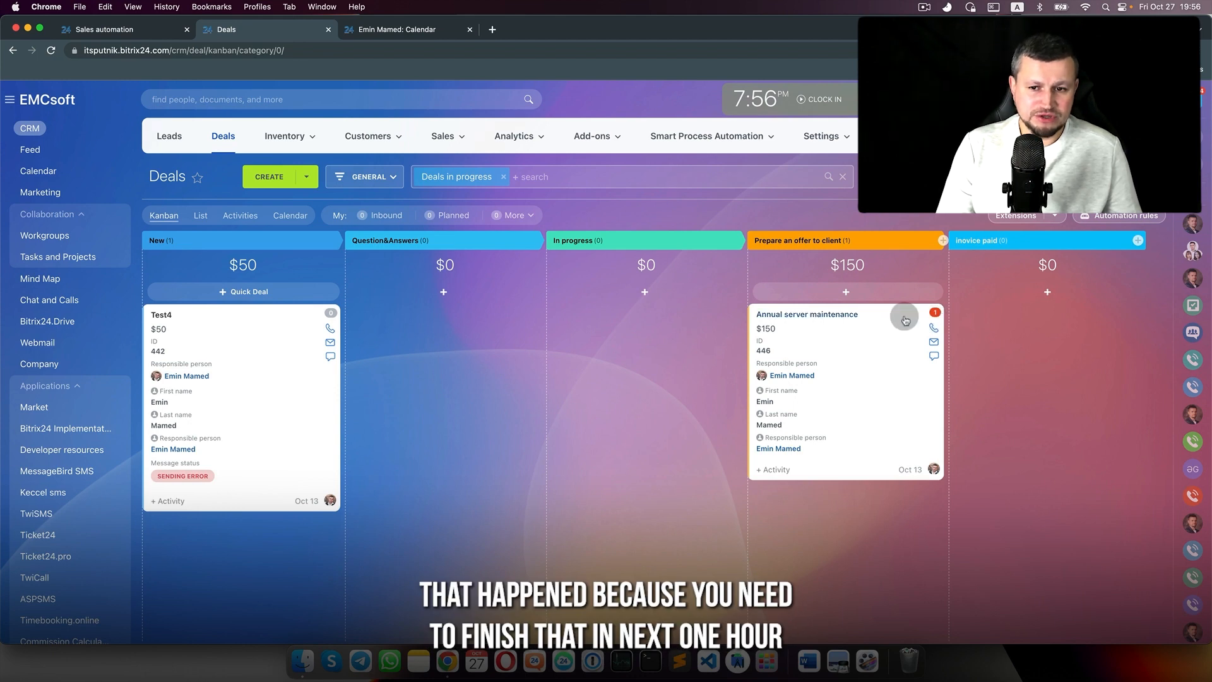
Step: Postpone the deal's planned activity deadline to October 30, 2023, 8:00 am and reload the deals board
click(851, 315)
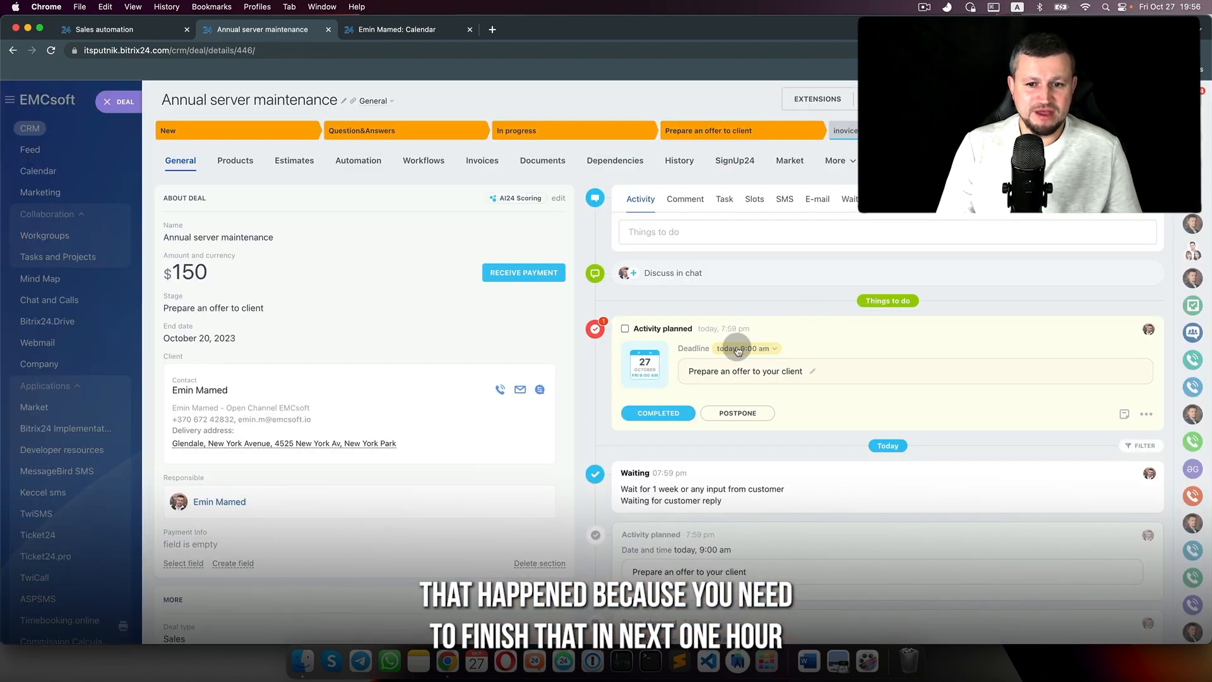
click(769, 351)
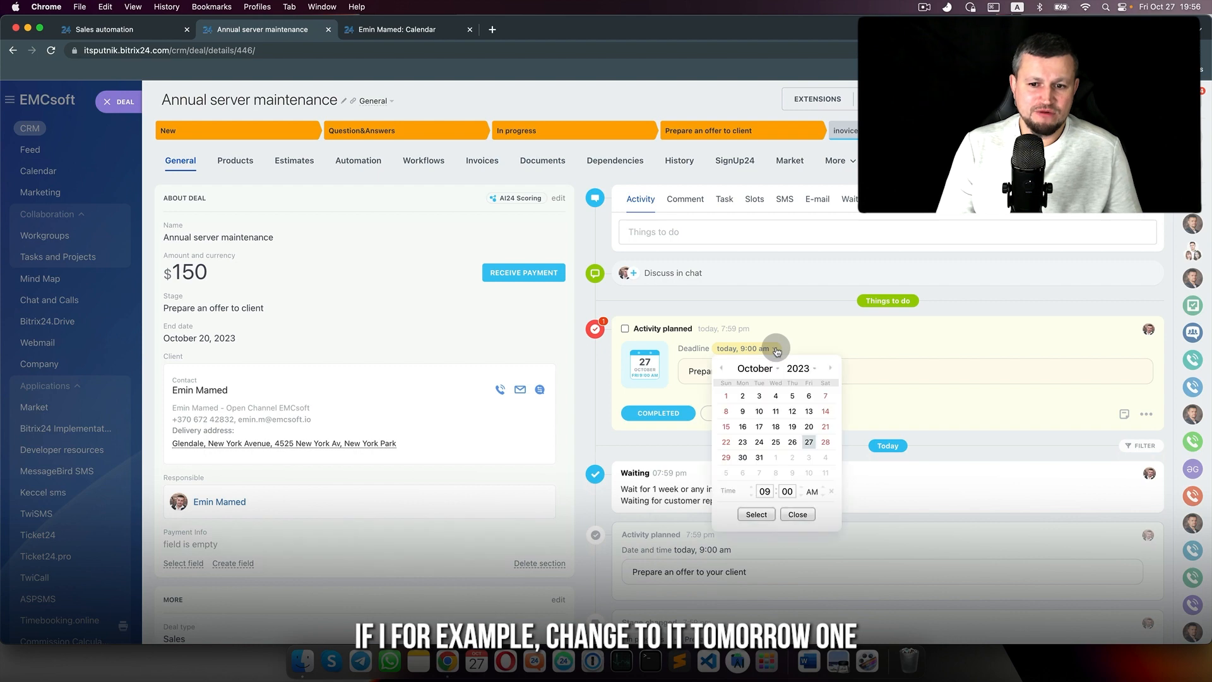
click(757, 513)
click(114, 102)
click(52, 51)
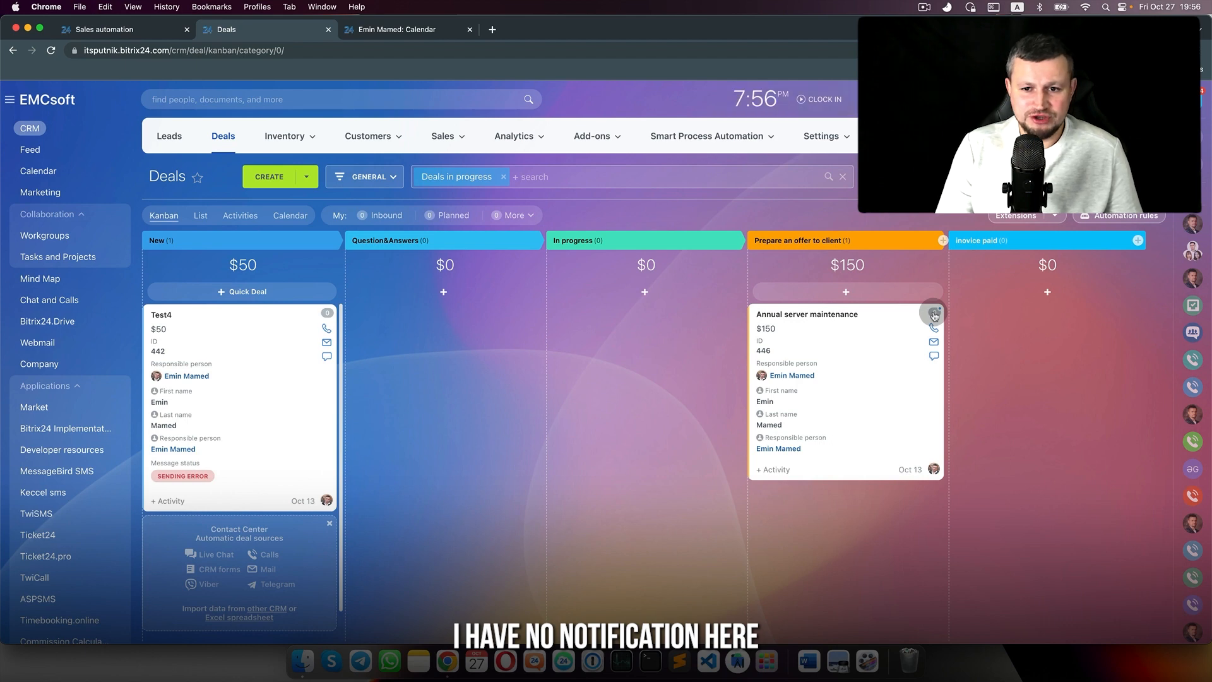
Step: Set the planned activity's deadline to October 27, 2023, 8:00 am and return to the deals board
click(796, 314)
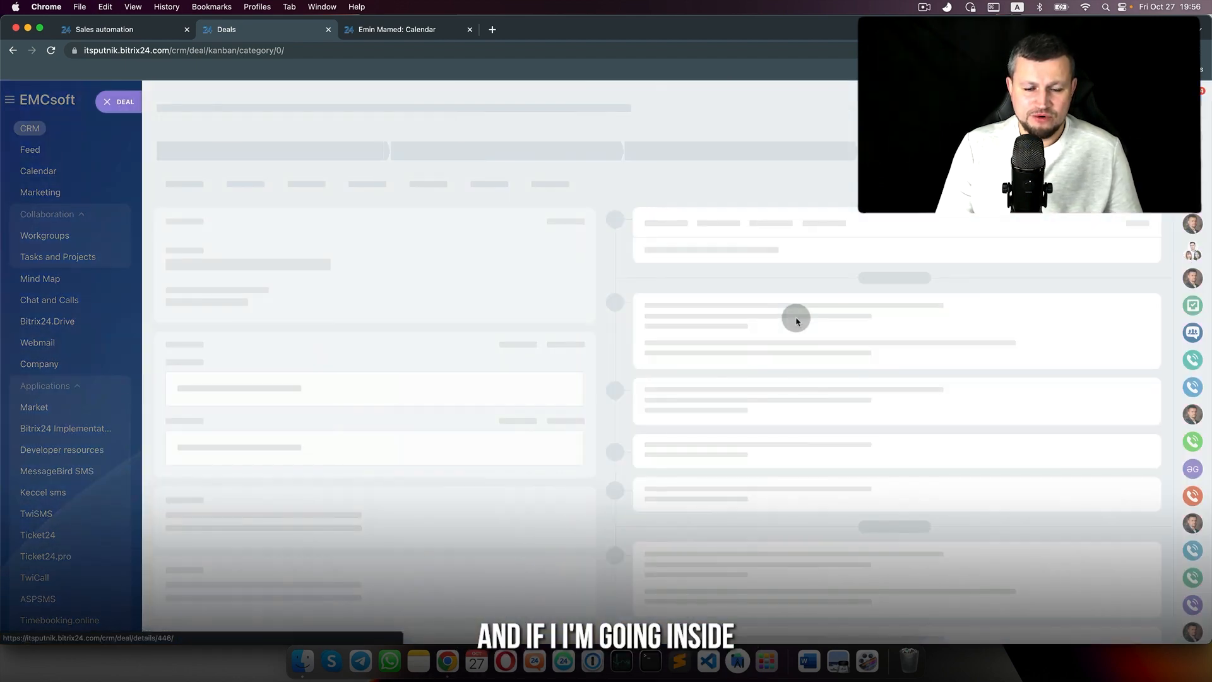
click(743, 348)
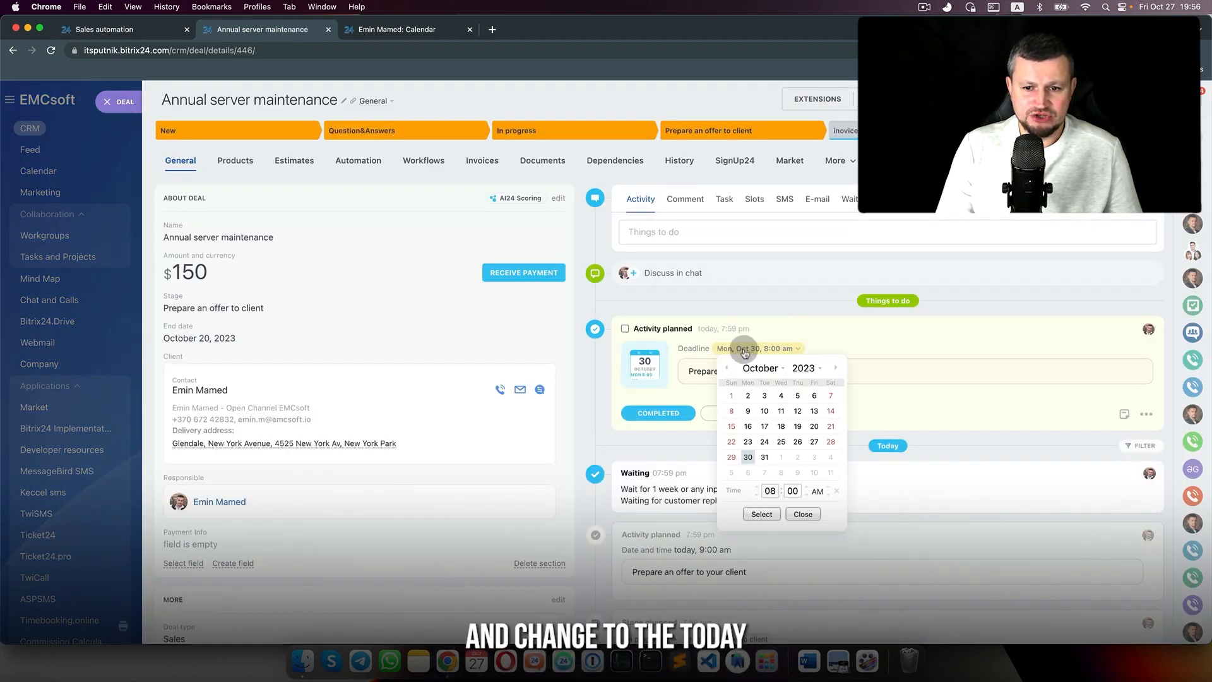
click(814, 442)
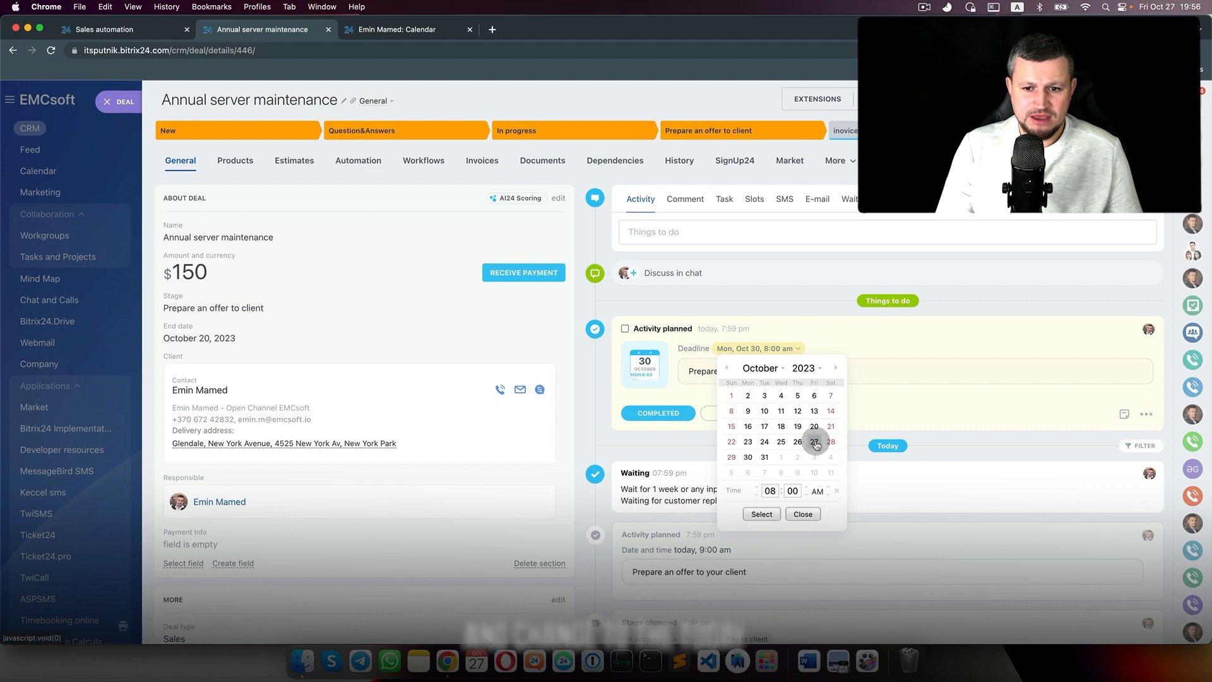
click(762, 514)
click(111, 102)
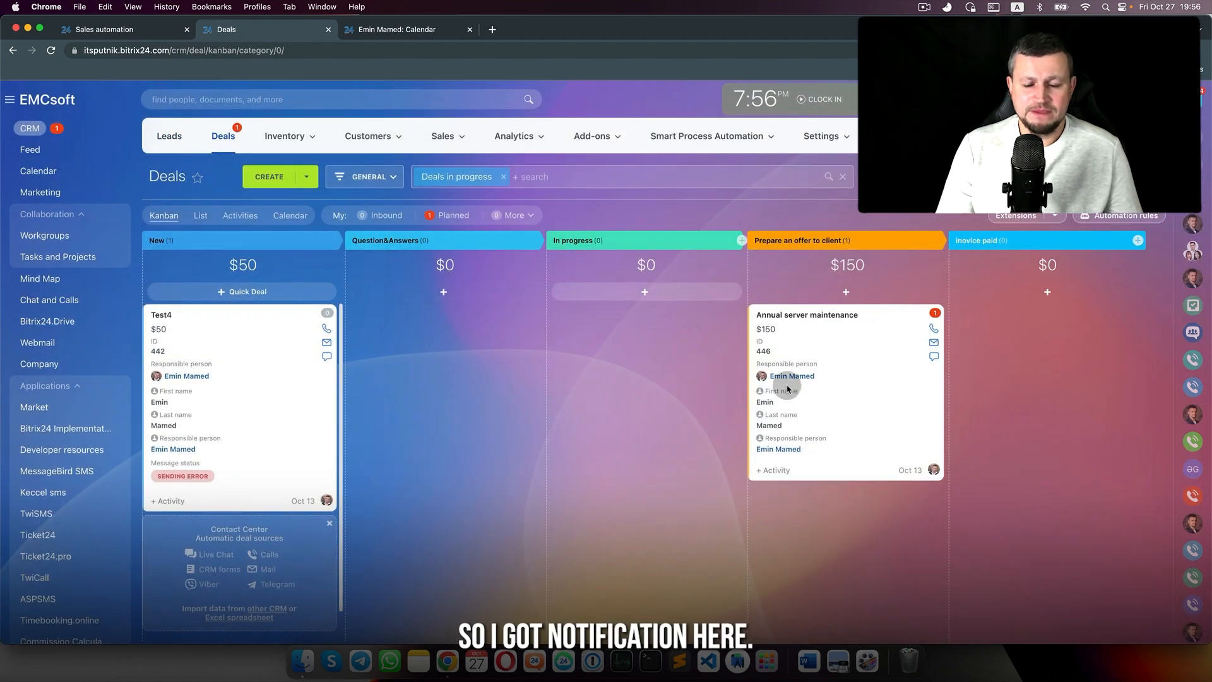